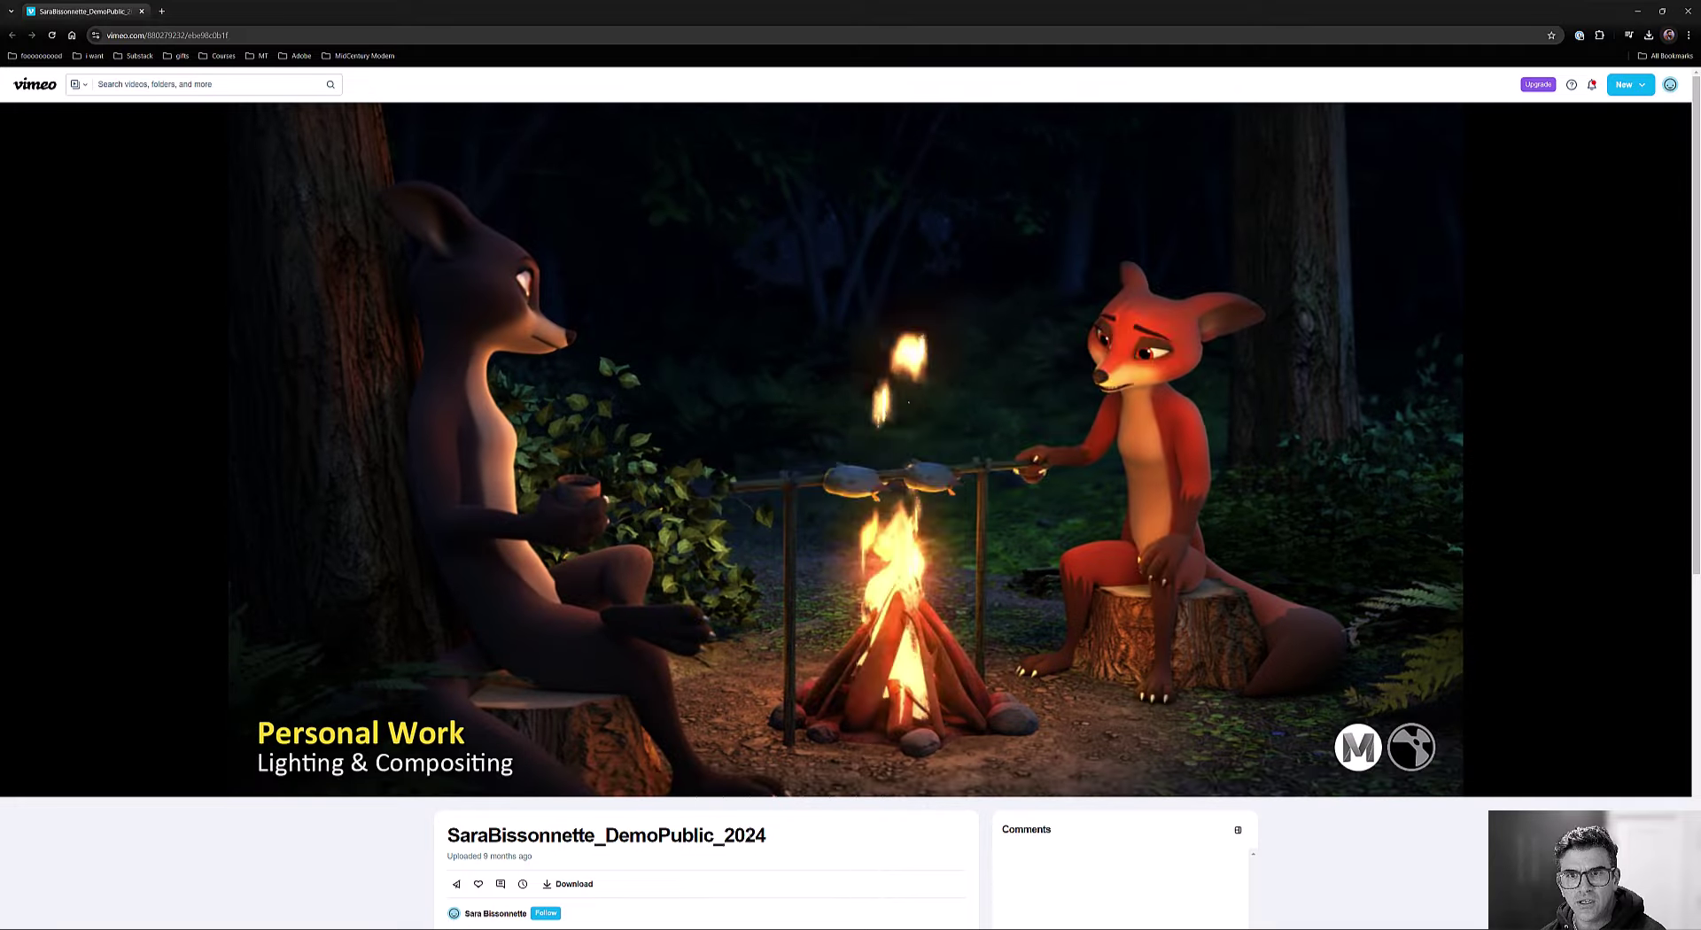
Examine the personal-work lighting shots near the end of the demo reel, skipping between them and pausing on the masked soldier.
click(1427, 777)
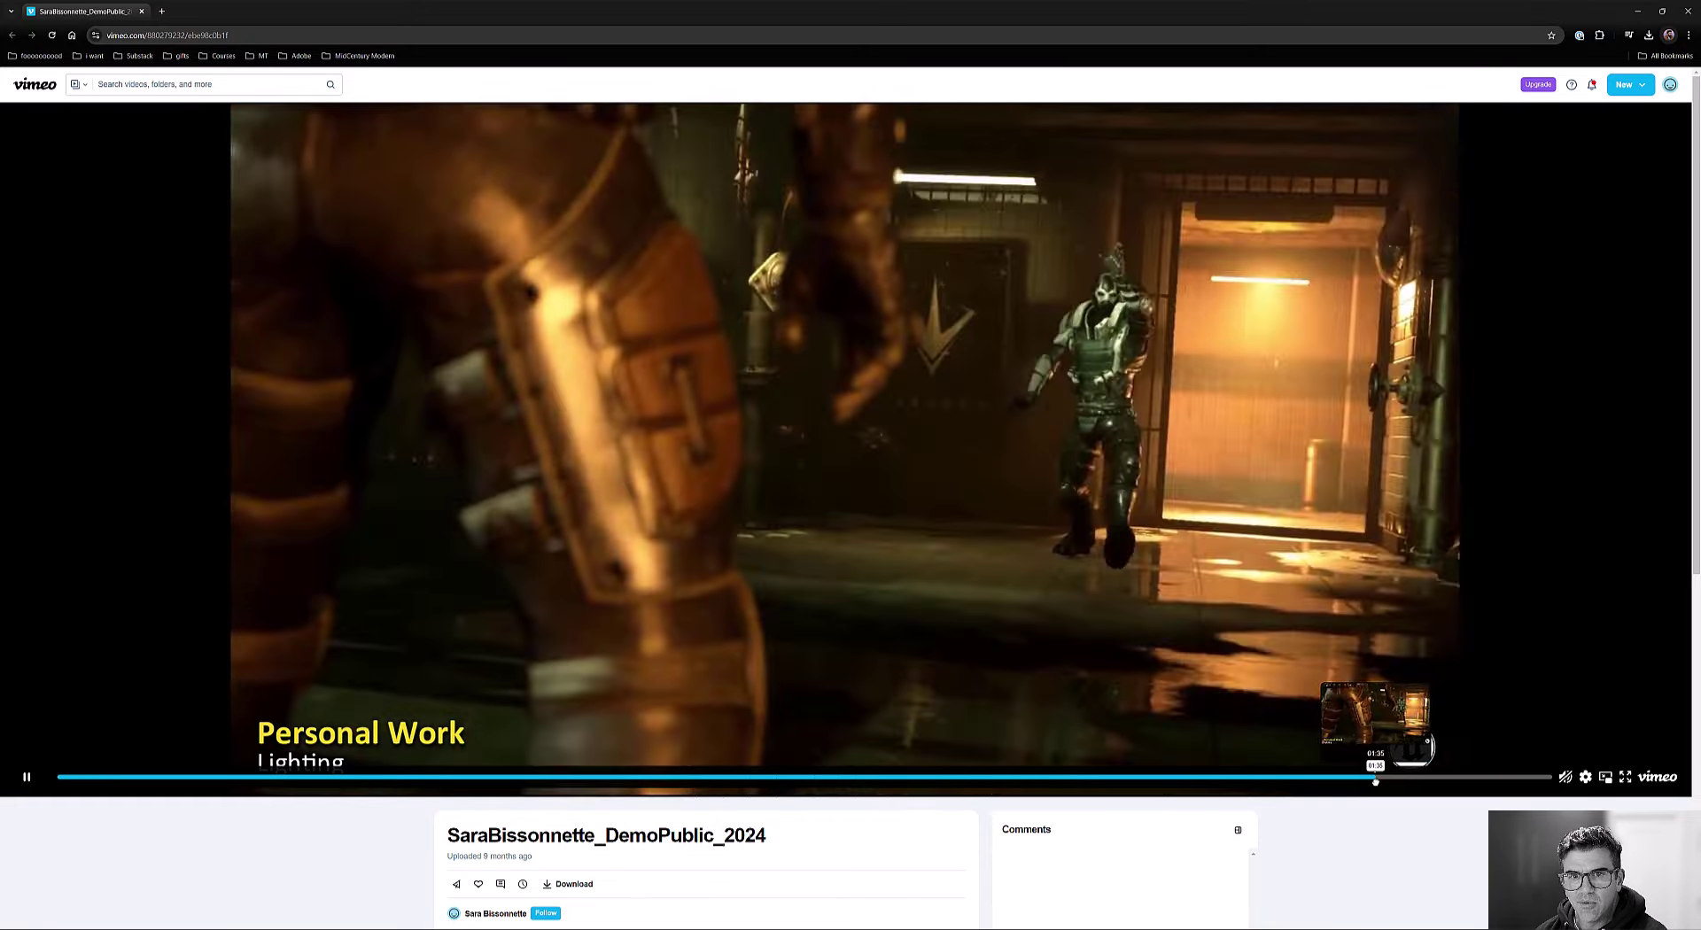
mouse_move(1375, 780)
mouse_down()
mouse_move(1253, 778)
mouse_move(1251, 795)
mouse_move(1188, 780)
mouse_move(1394, 795)
mouse_up()
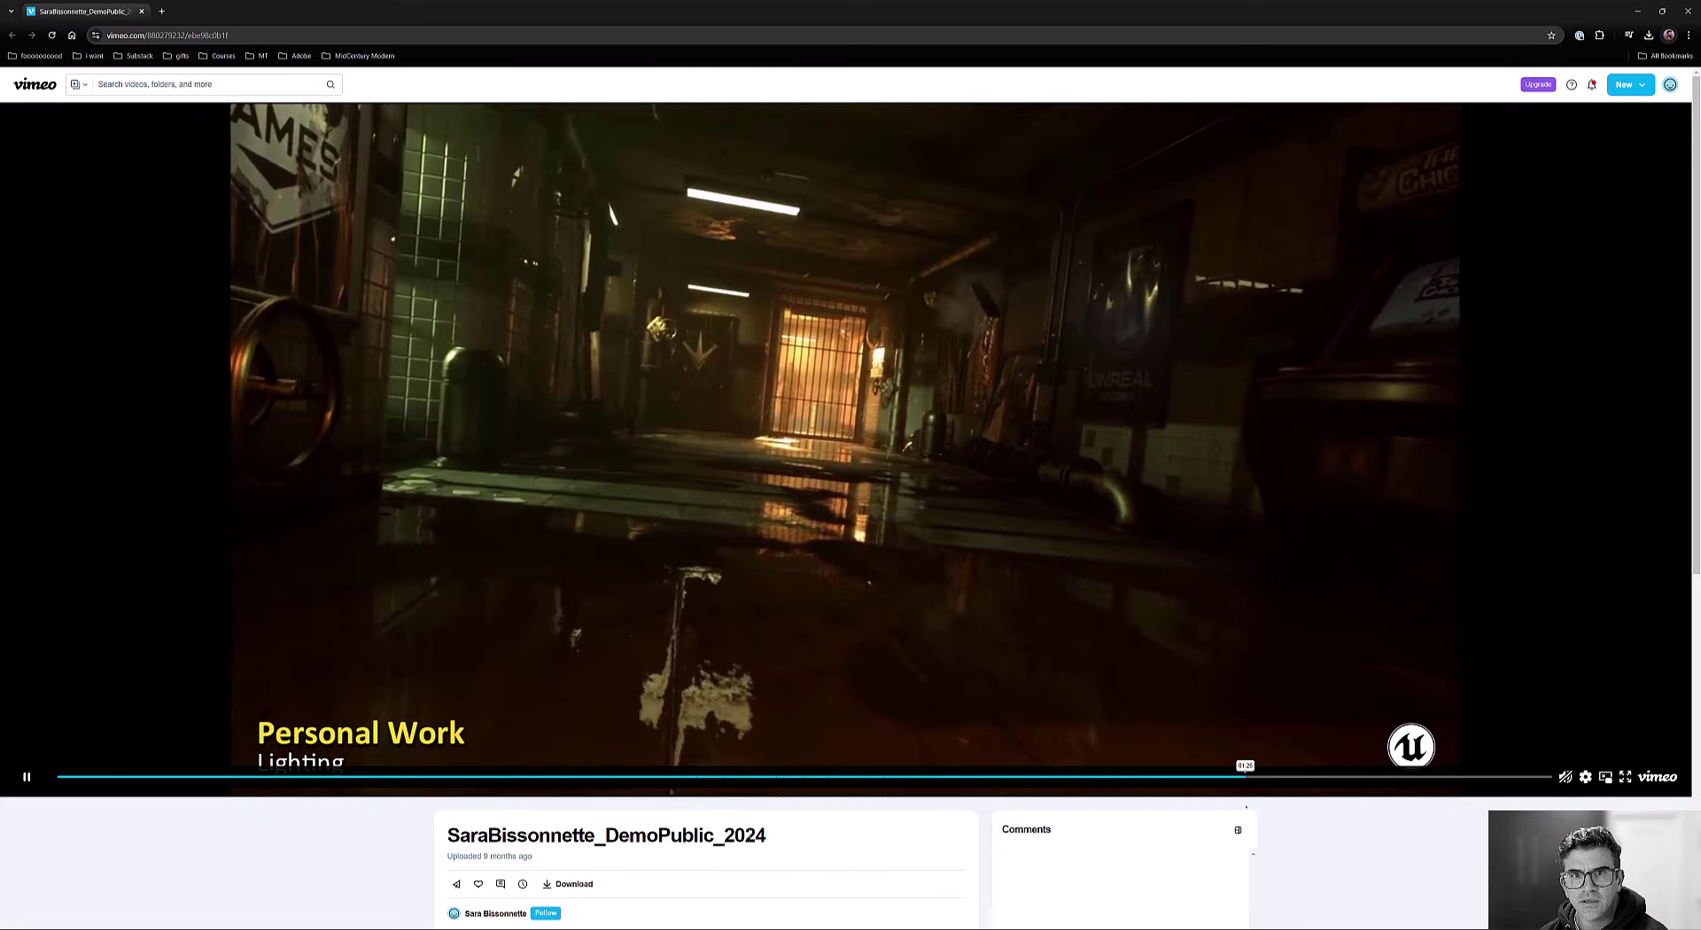
drag(1295, 794, 1382, 824)
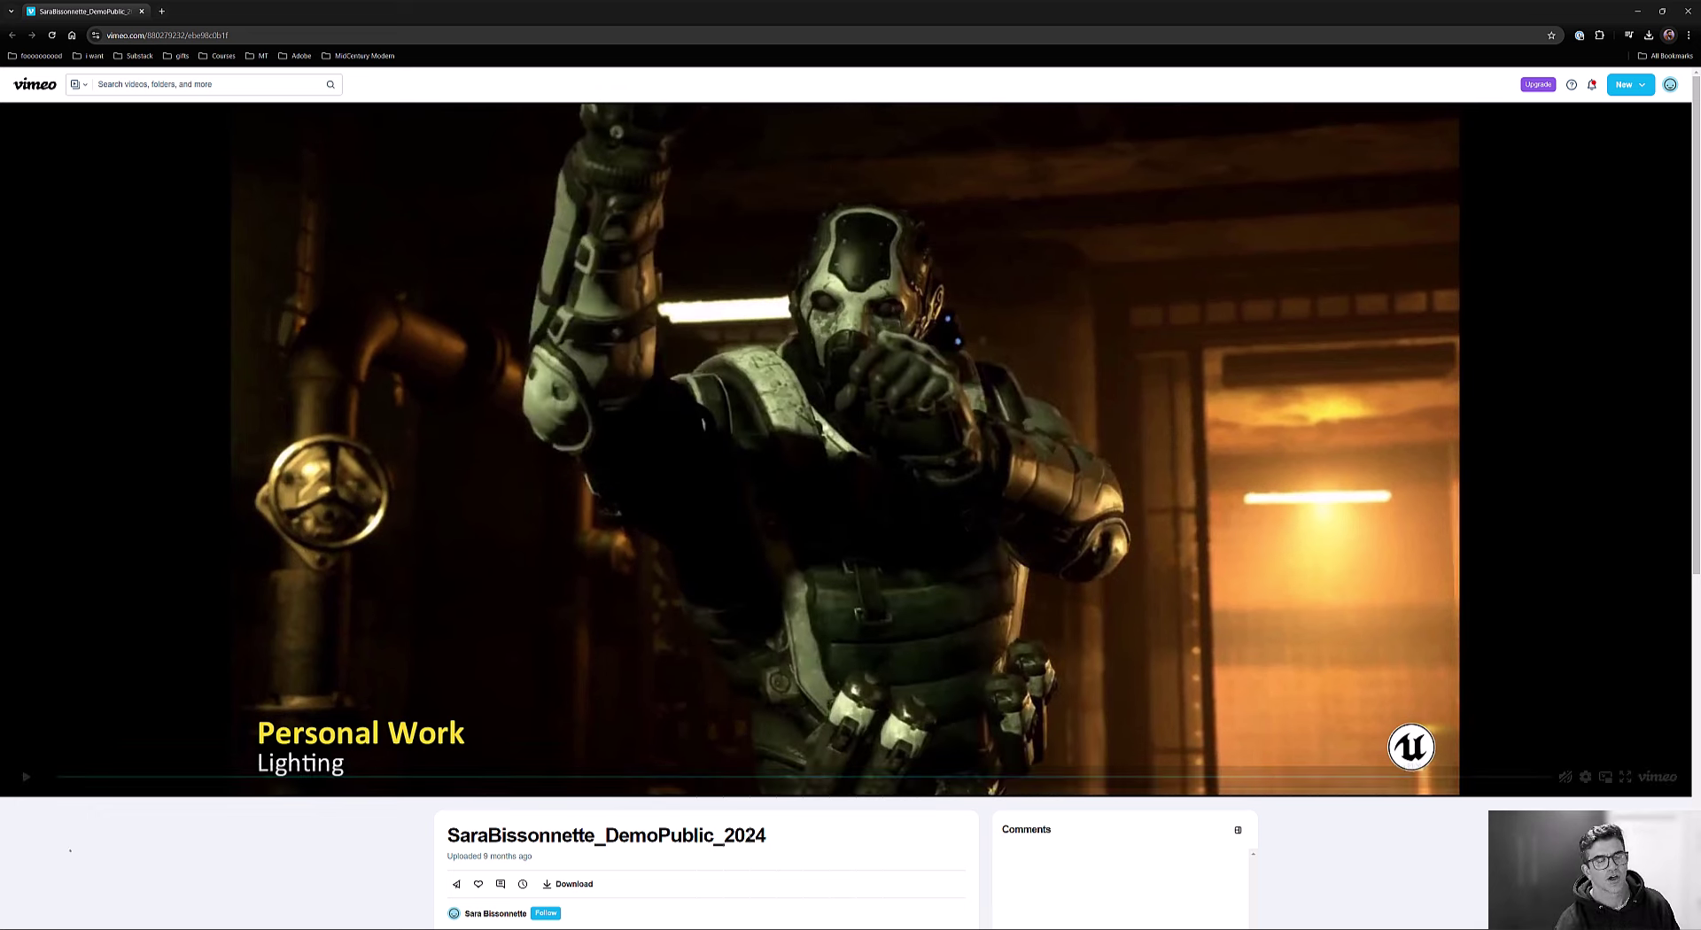
key(space)
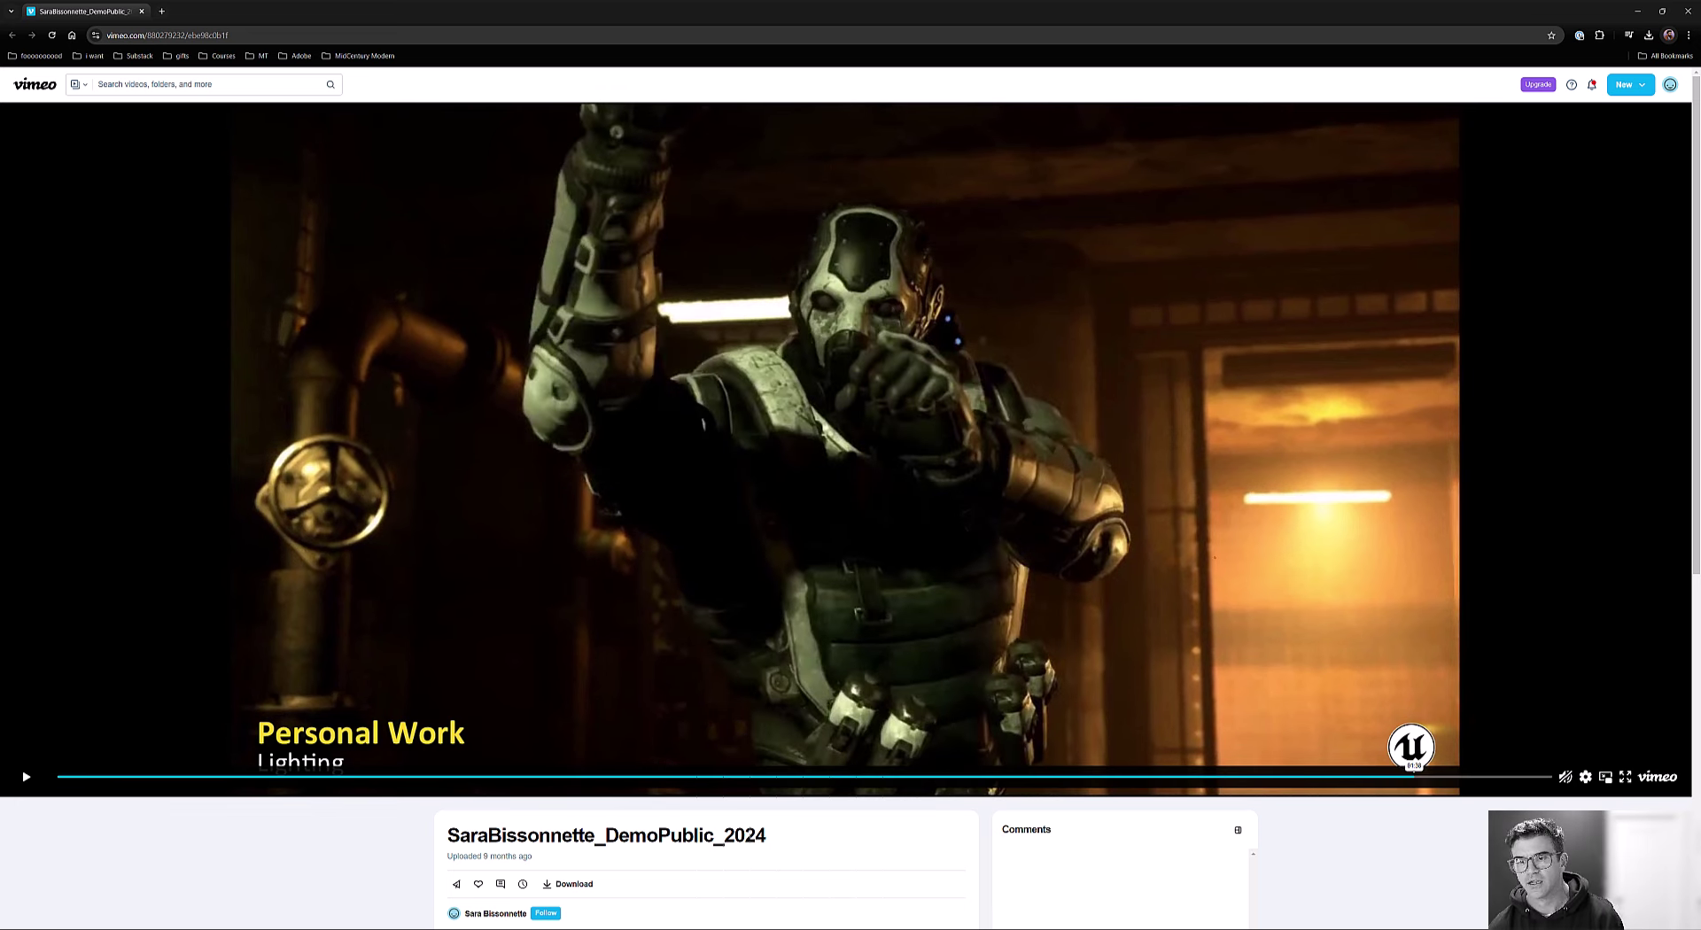
click(26, 778)
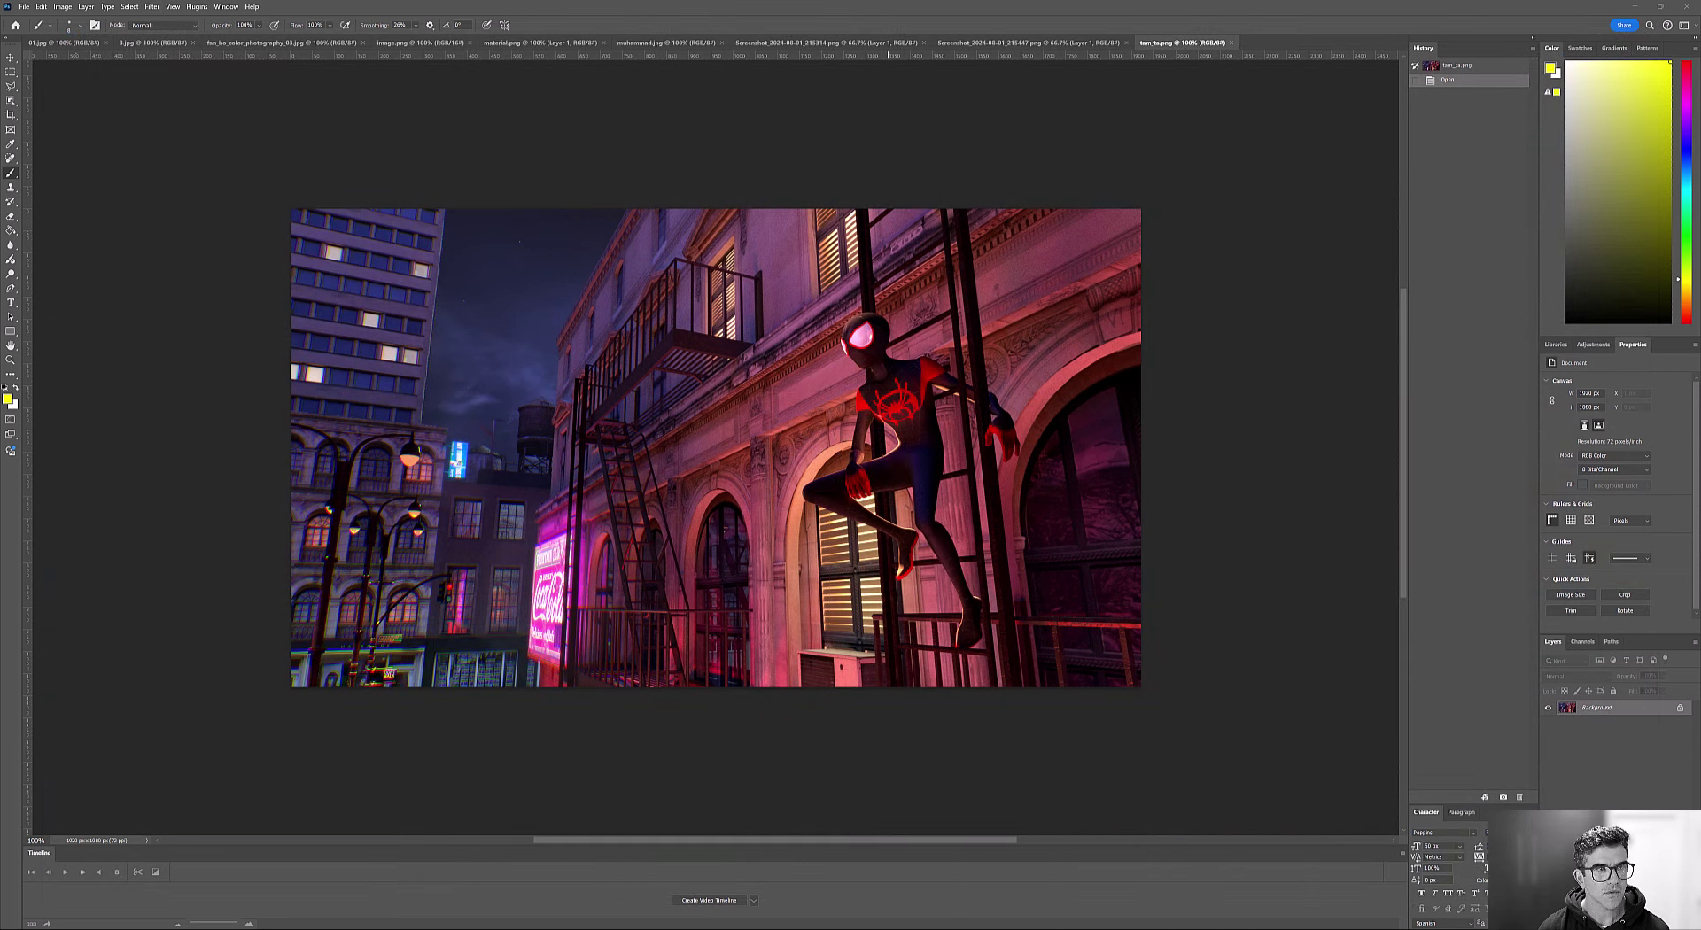
Switch to Photoshop and look through all the open reference images, fitting each one to the window.
key(ctrl+Tab)
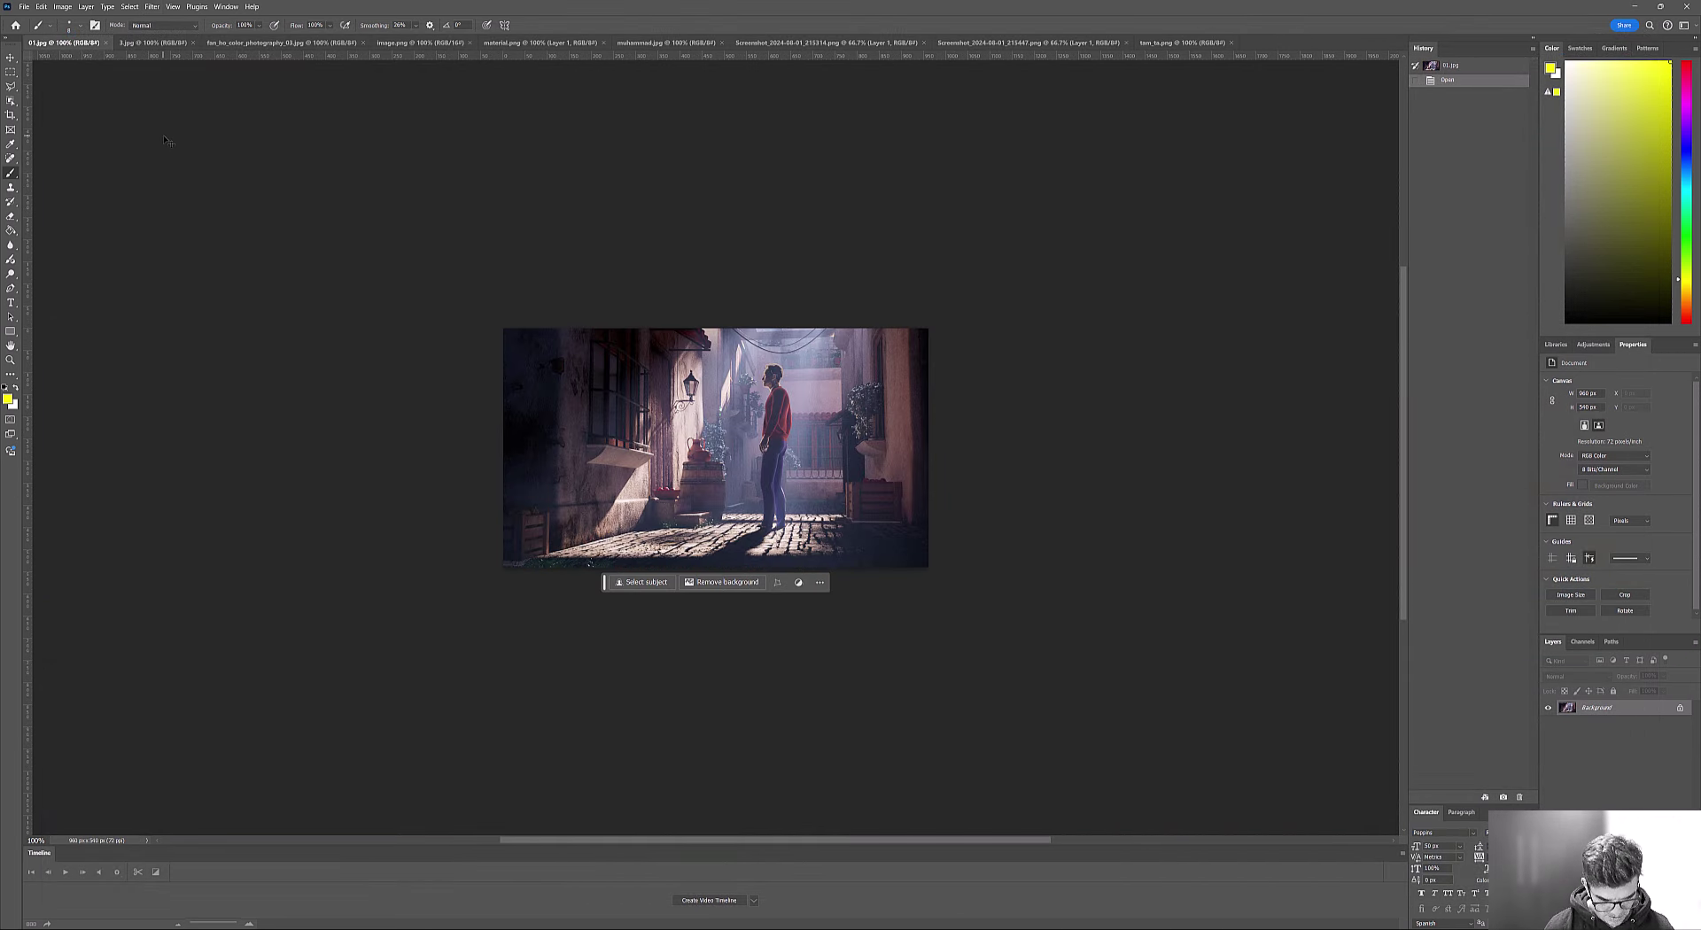
key(ctrl+Tab)
key(ctrl+Tab)
key(ctrl+0)
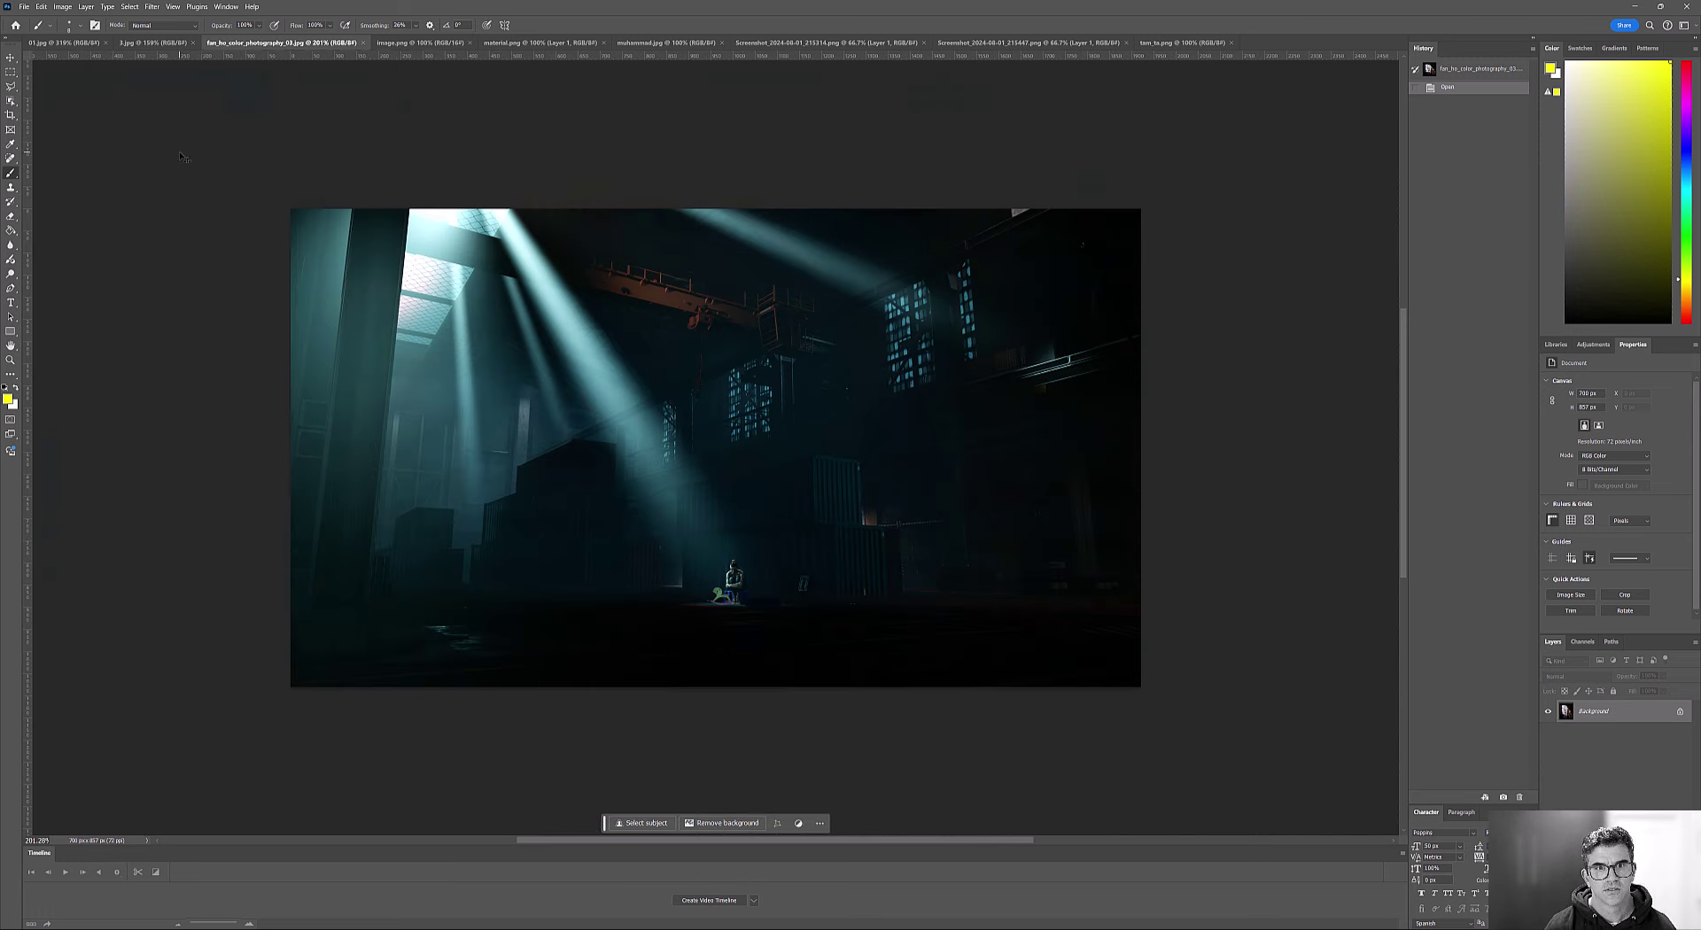
key(ctrl+0)
key(ctrl+Tab)
key(ctrl+0)
key(ctrl+Tab)
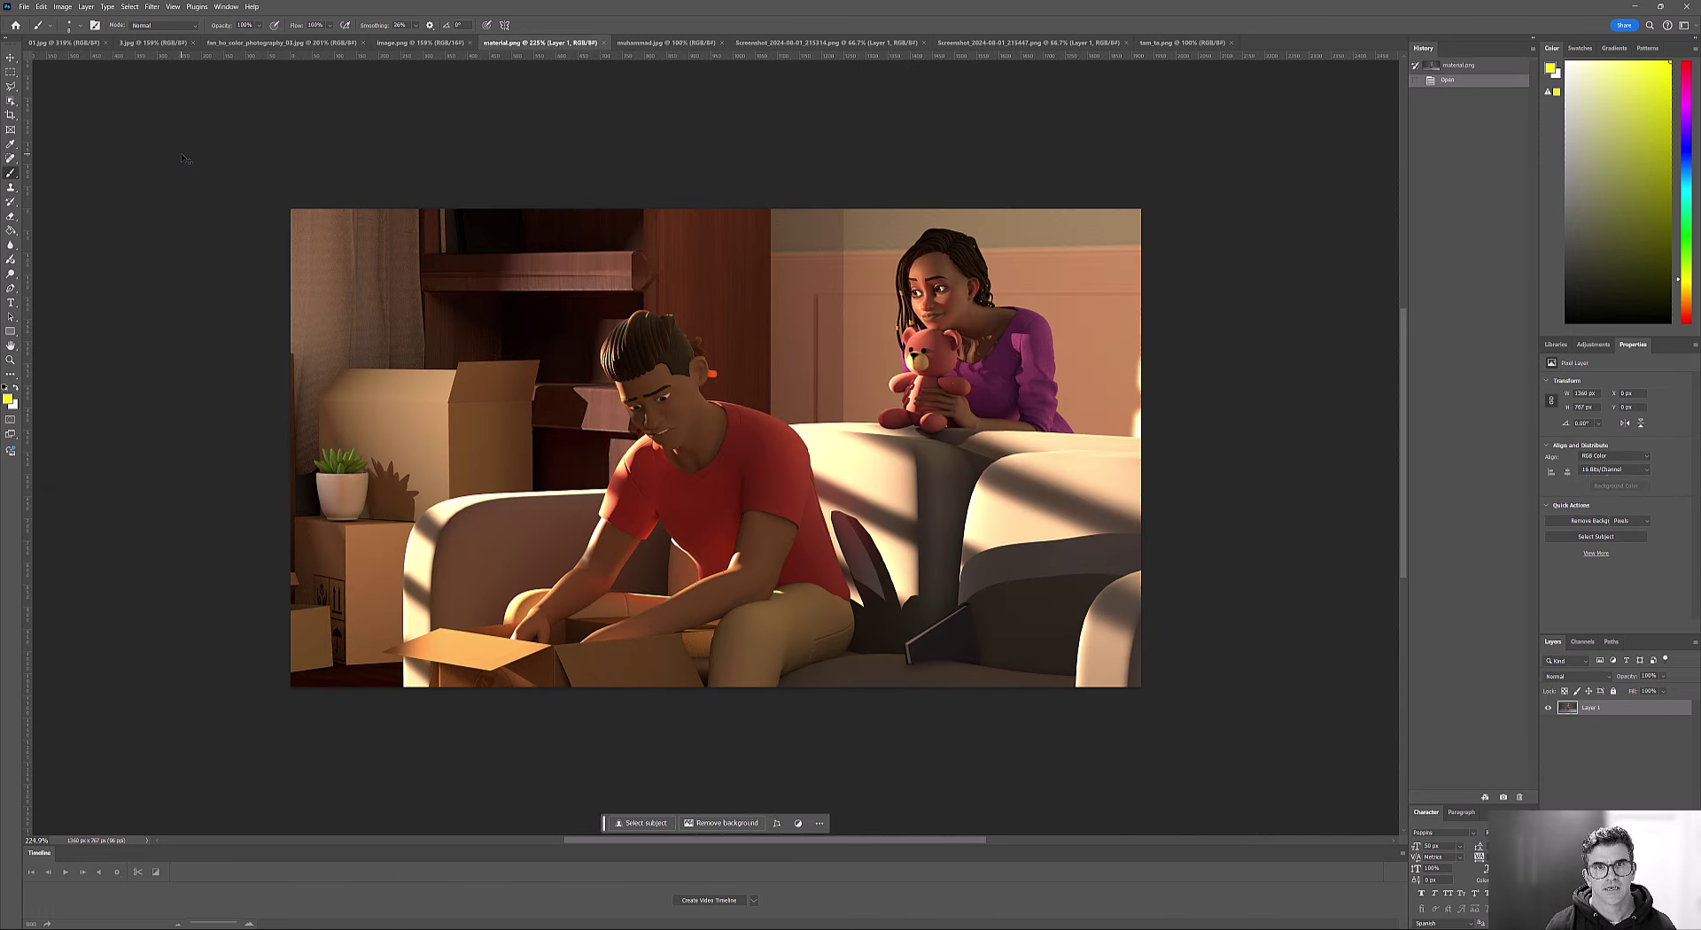
key(ctrl+0)
key(ctrl+Tab)
key(ctrl+Tab)
key(ctrl+0)
key(ctrl+Tab)
key(ctrl+0)
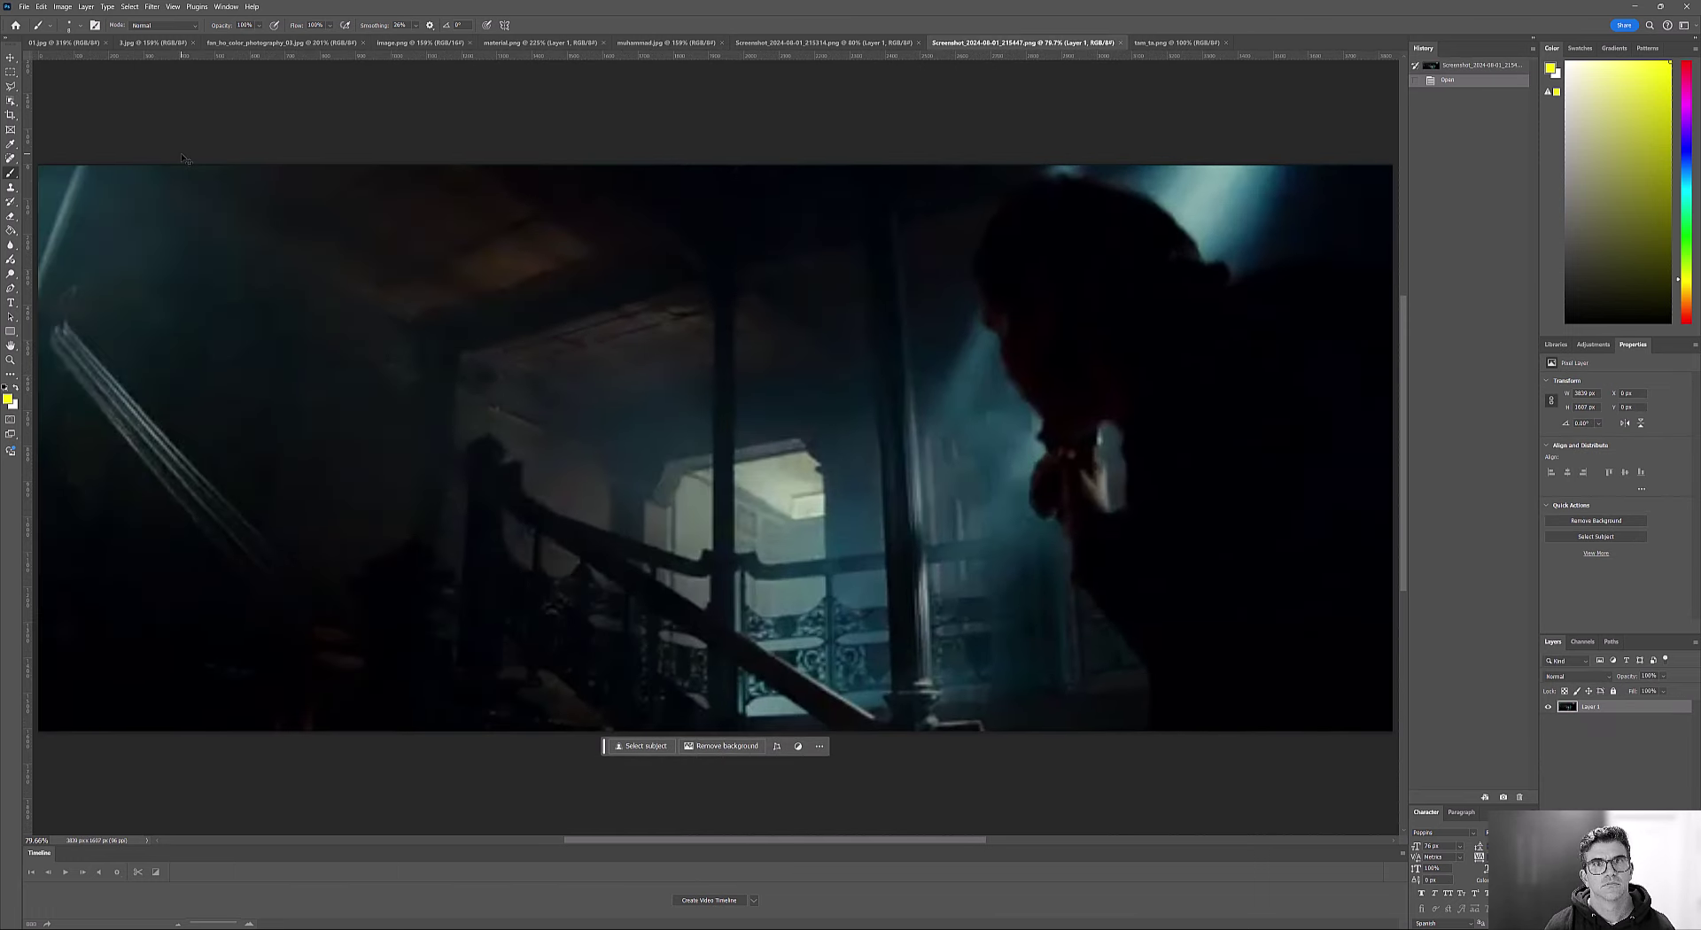
key(ctrl+Tab)
key(ctrl+0)
key(ctrl+Tab)
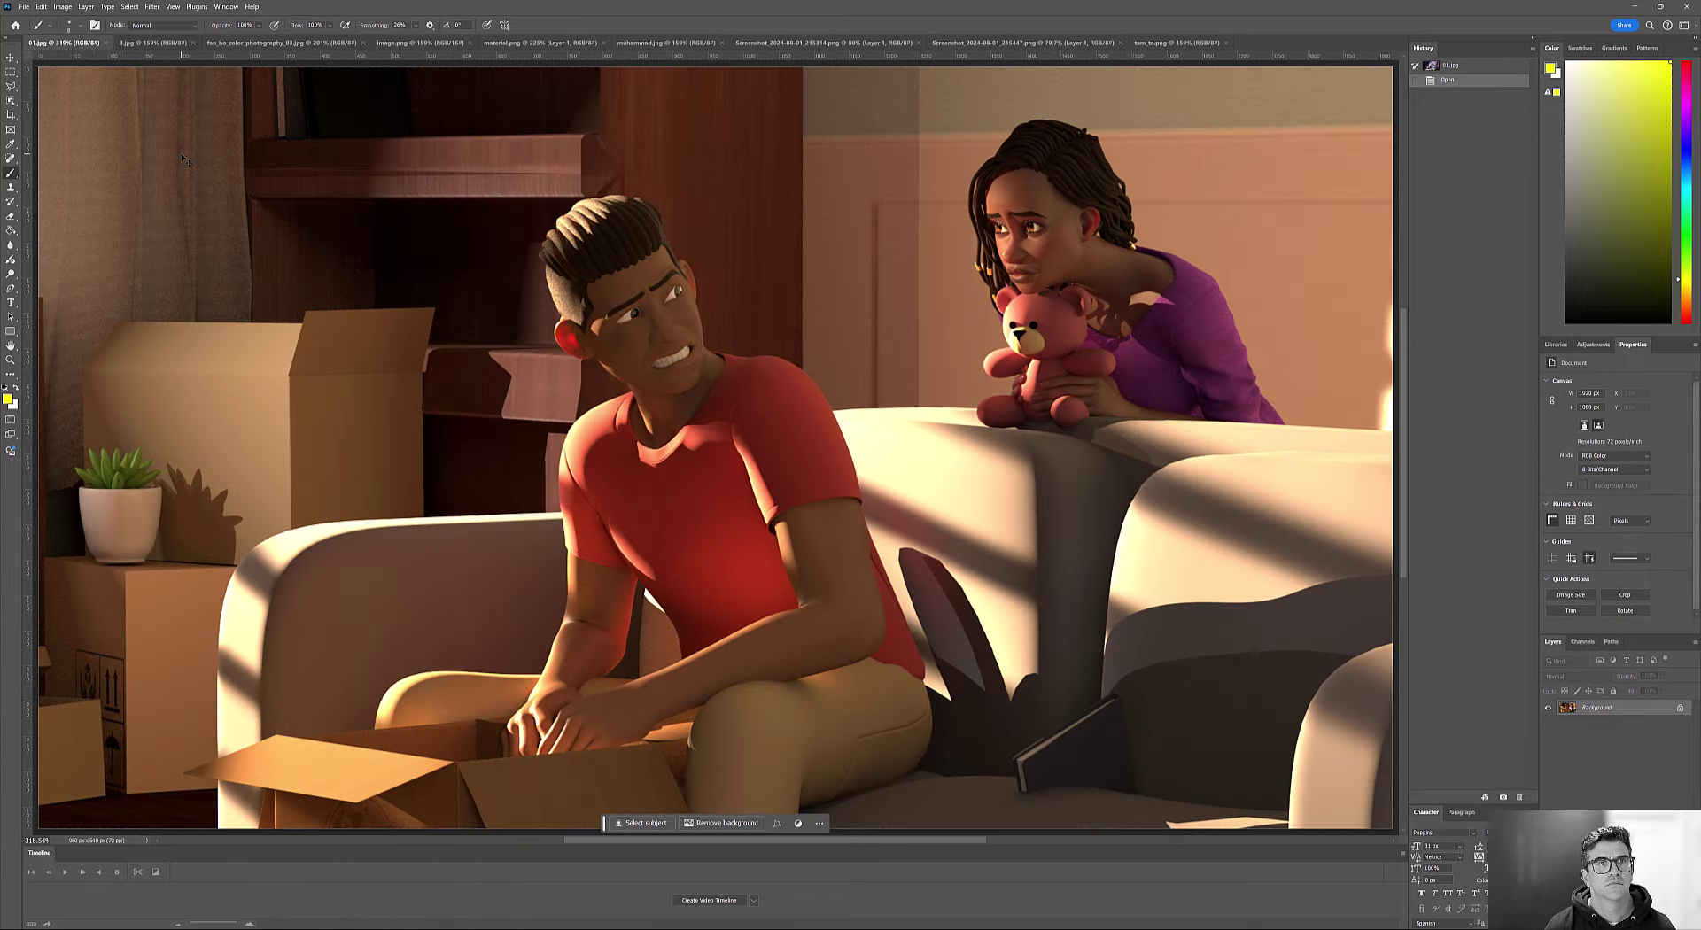
key(ctrl+Tab)
key(ctrl+Tab)
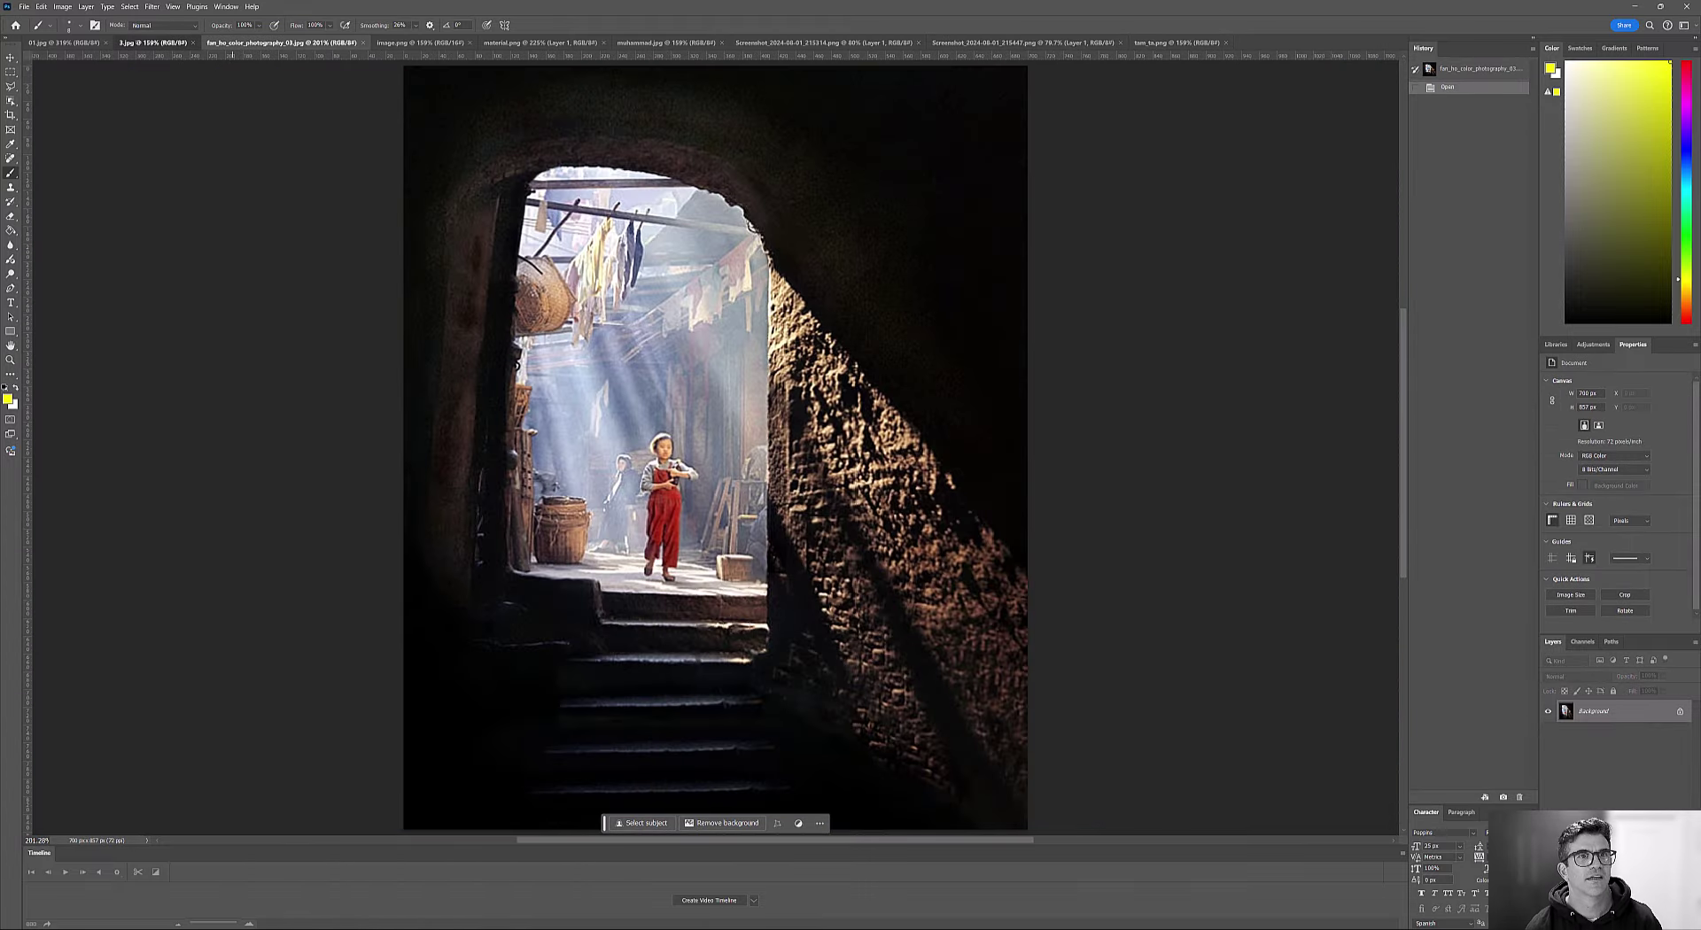
Move the couch image with the man looking down next to the other couch image and alternate between them to compare.
key(ctrl+shift+Tab)
drag(640, 42, 202, 40)
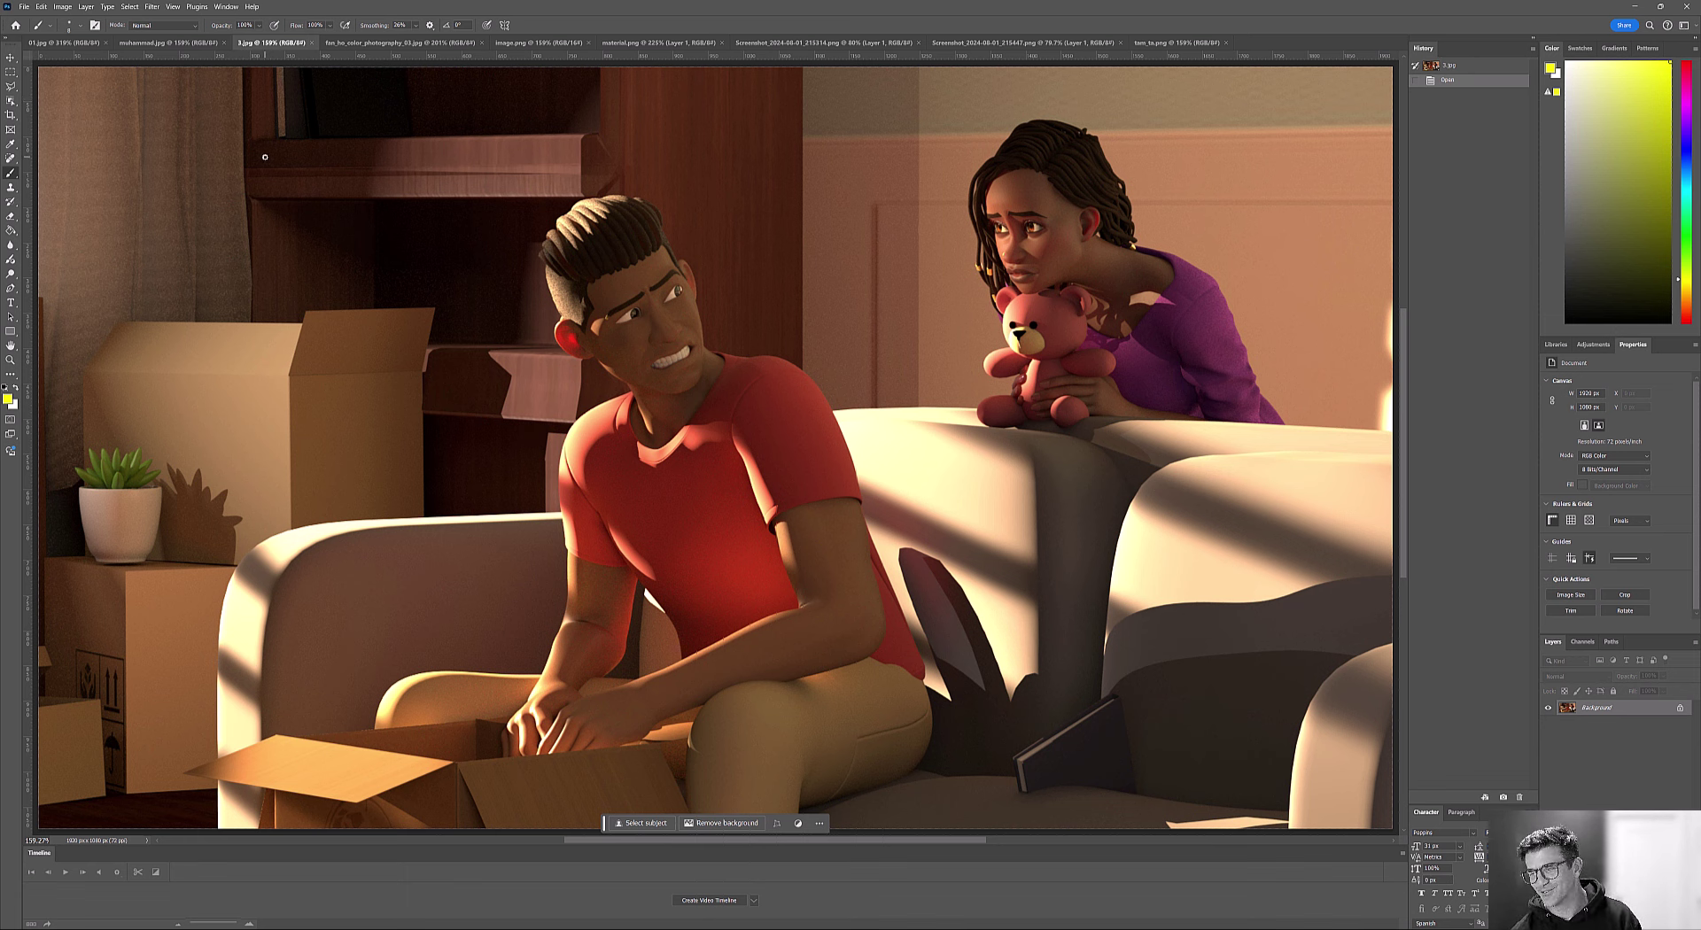
click(168, 43)
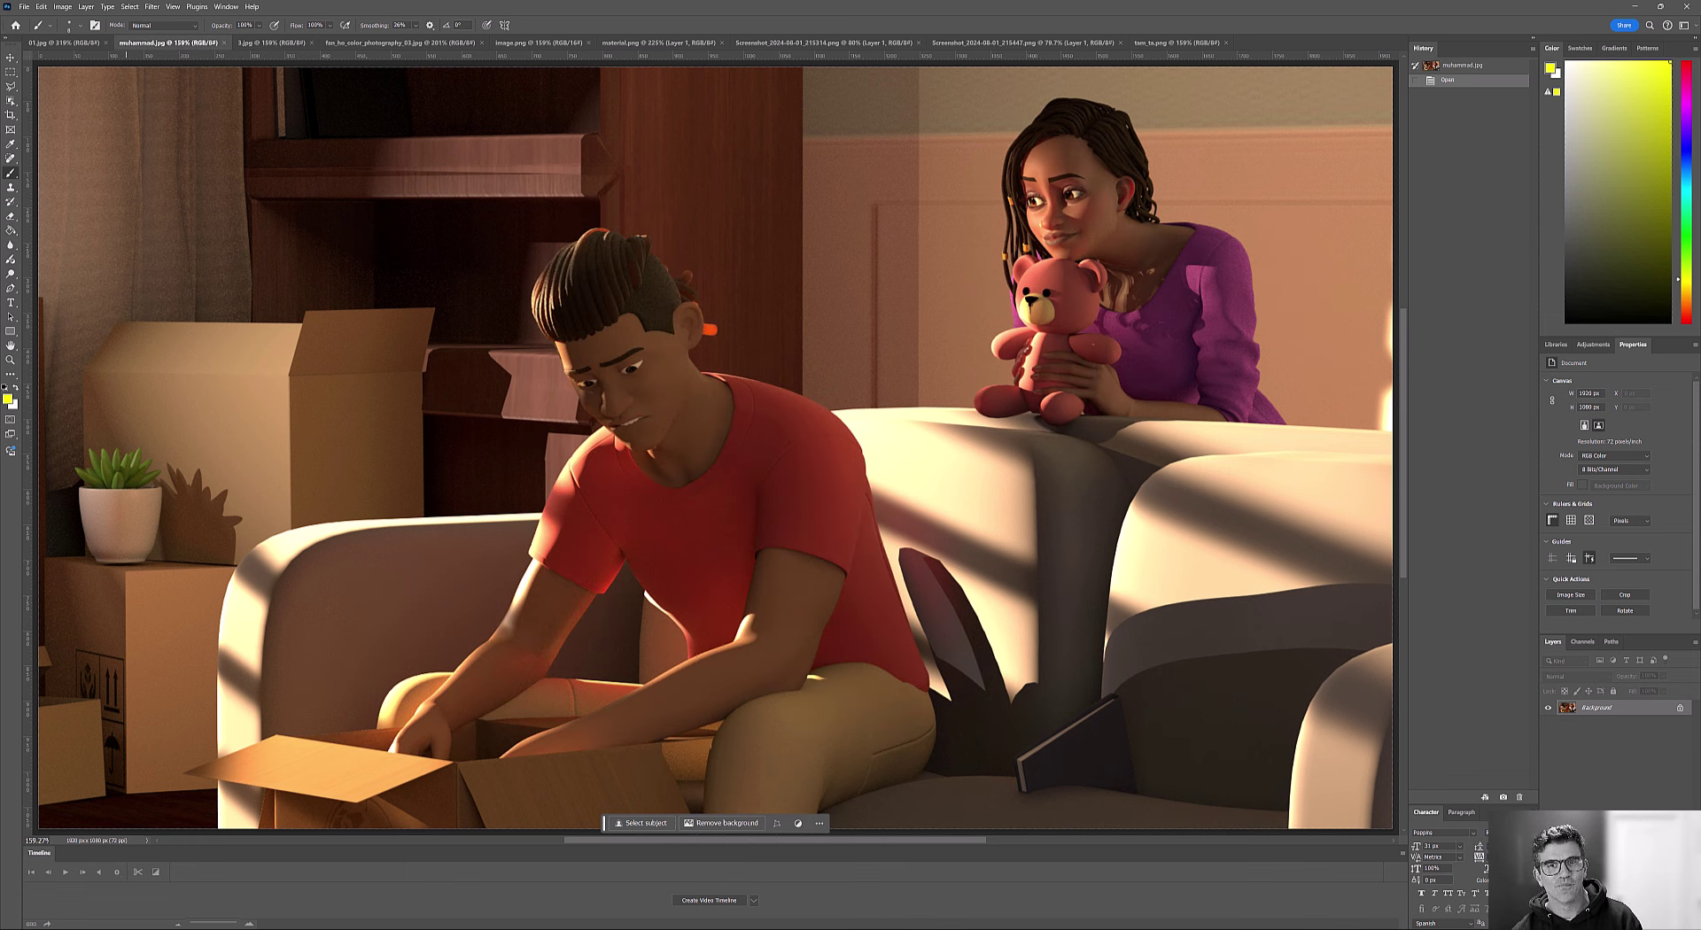
click(270, 42)
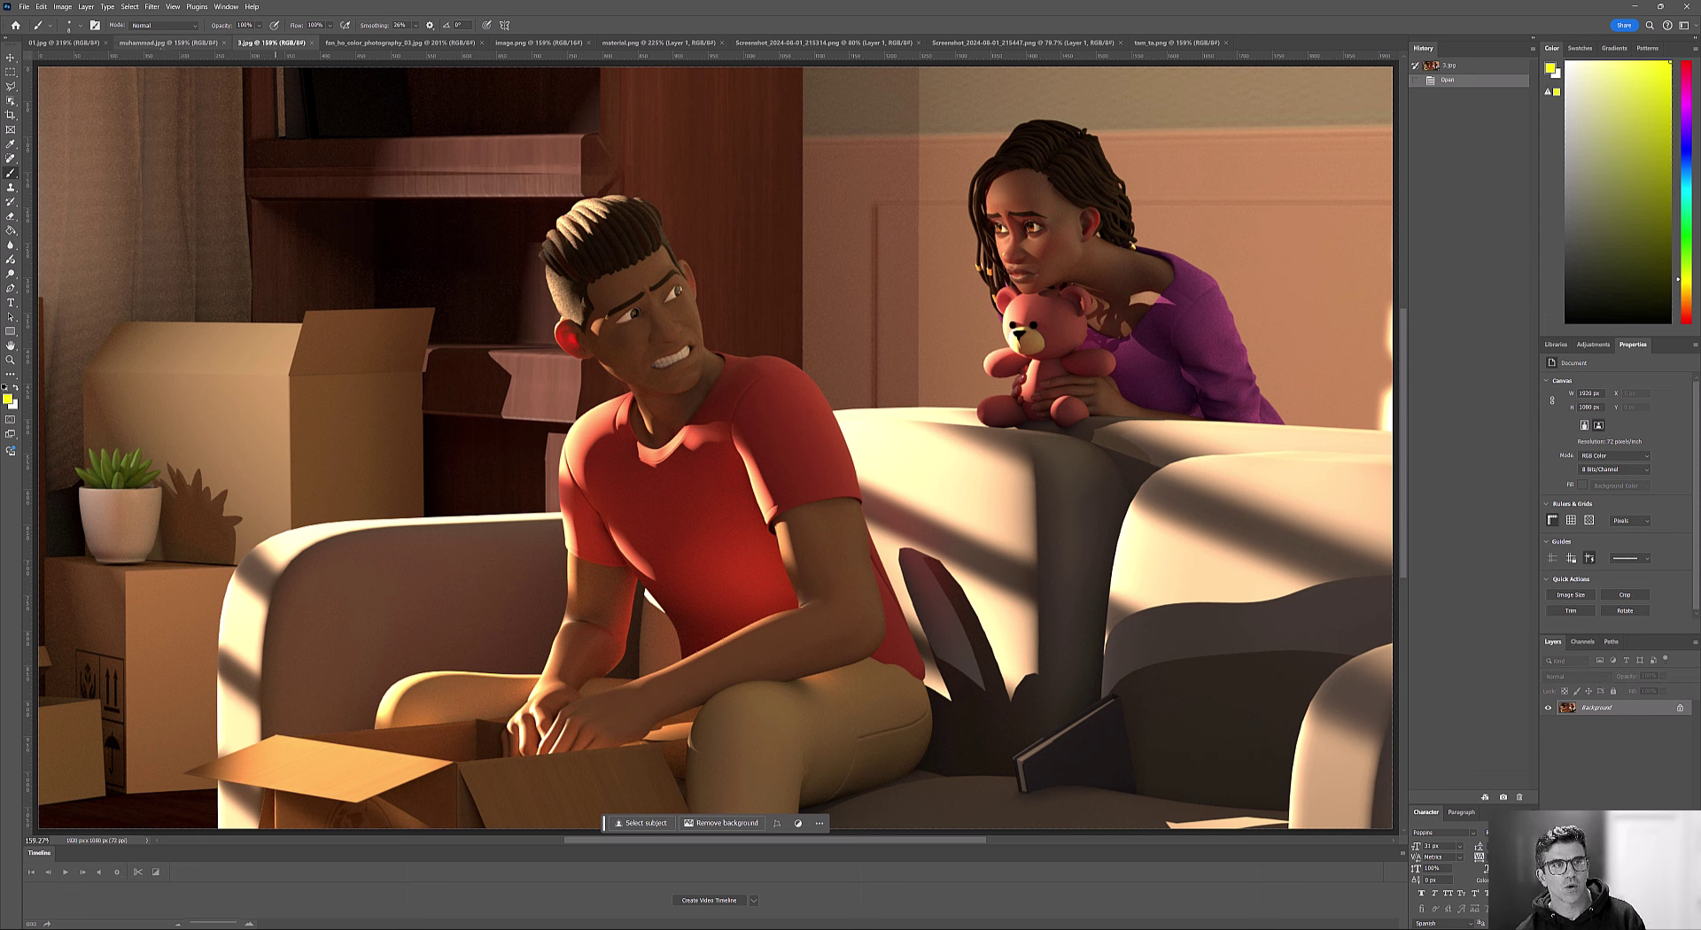
click(168, 43)
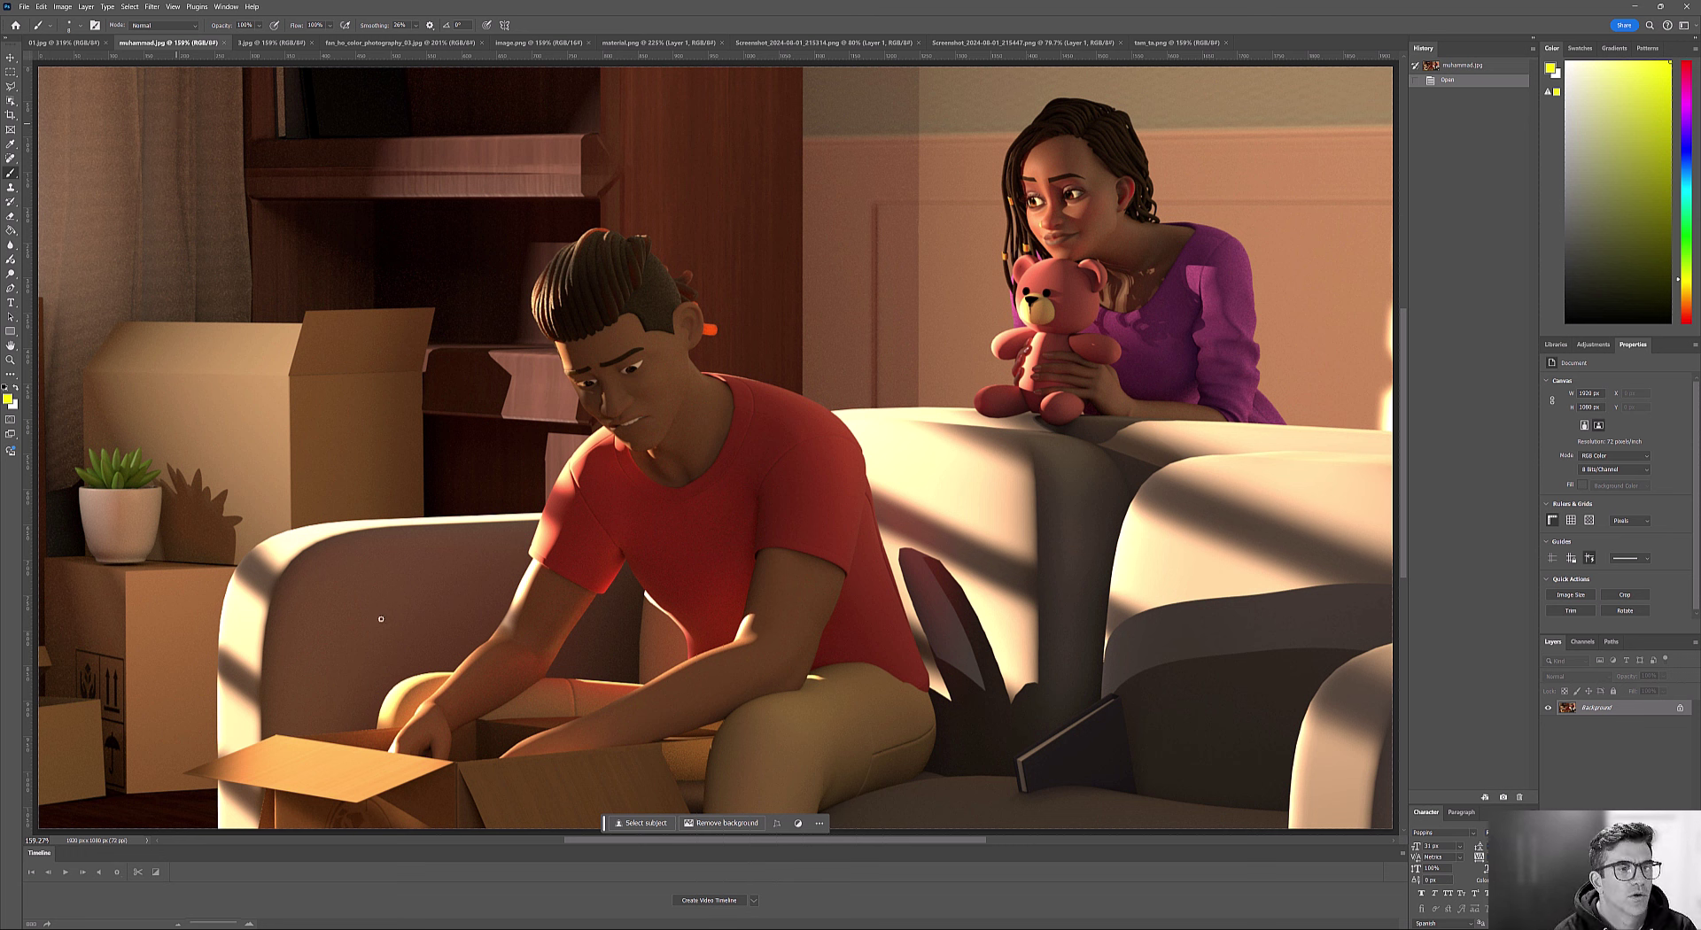
Brush yellow marks around the plant's shadow, the shadow on the sofa back and the vertical wall edge, and undo all three.
drag(206, 454, 202, 440)
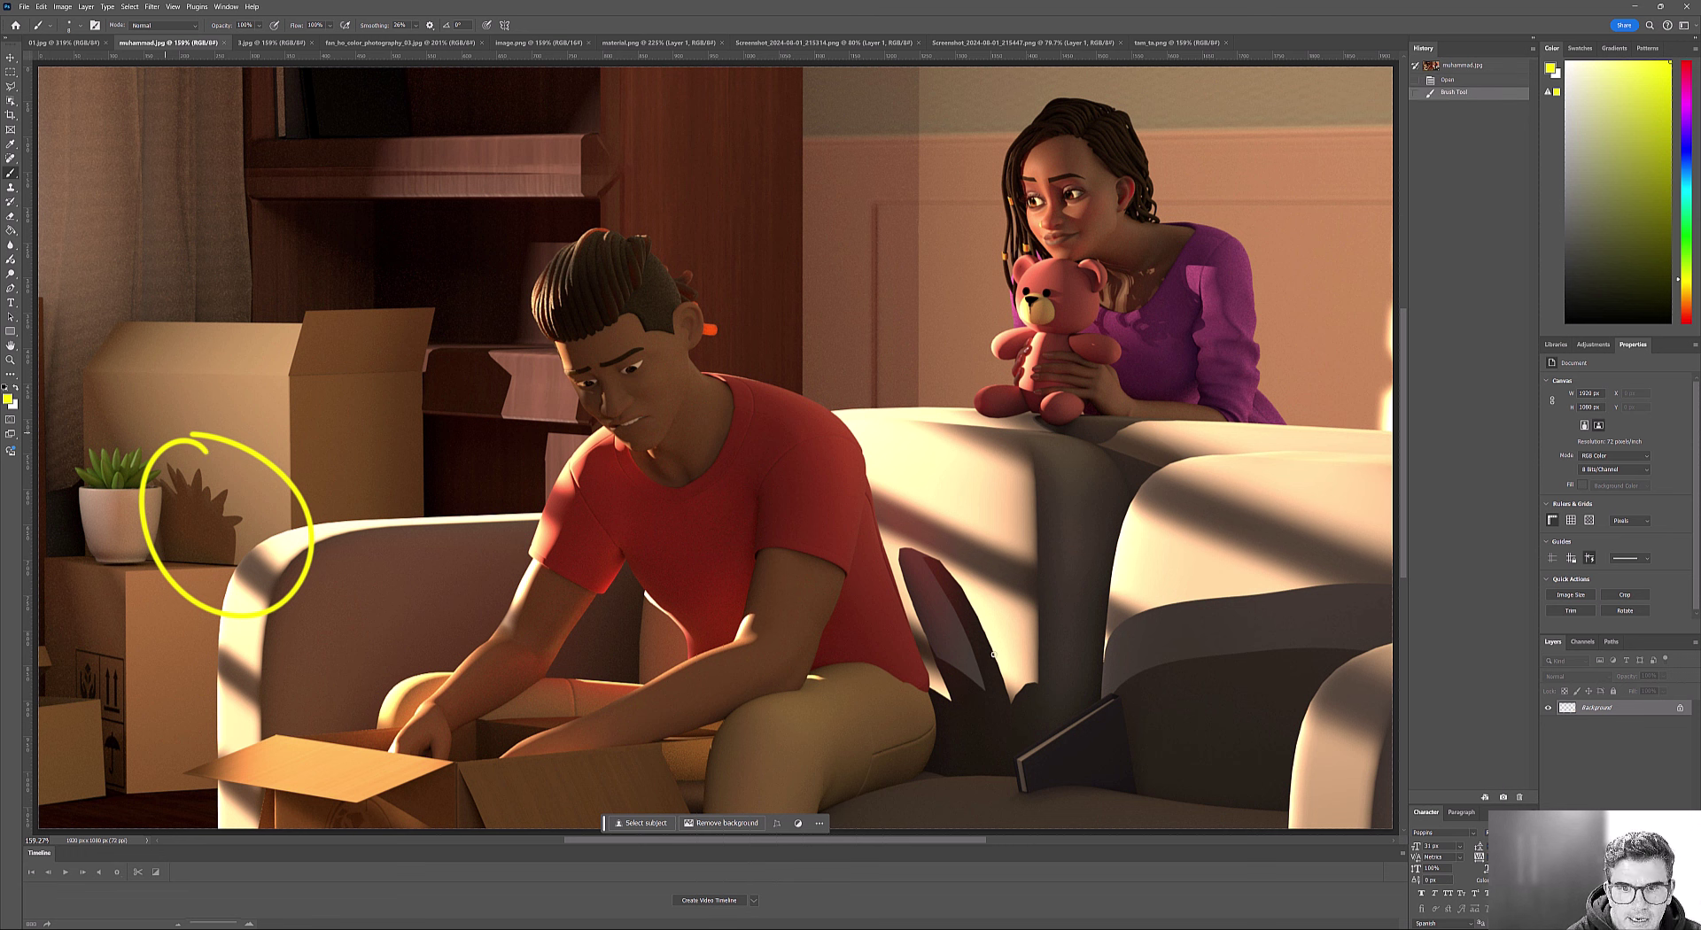
mouse_move(944, 696)
mouse_down()
mouse_move(927, 601)
mouse_move(979, 627)
mouse_move(1011, 700)
mouse_up()
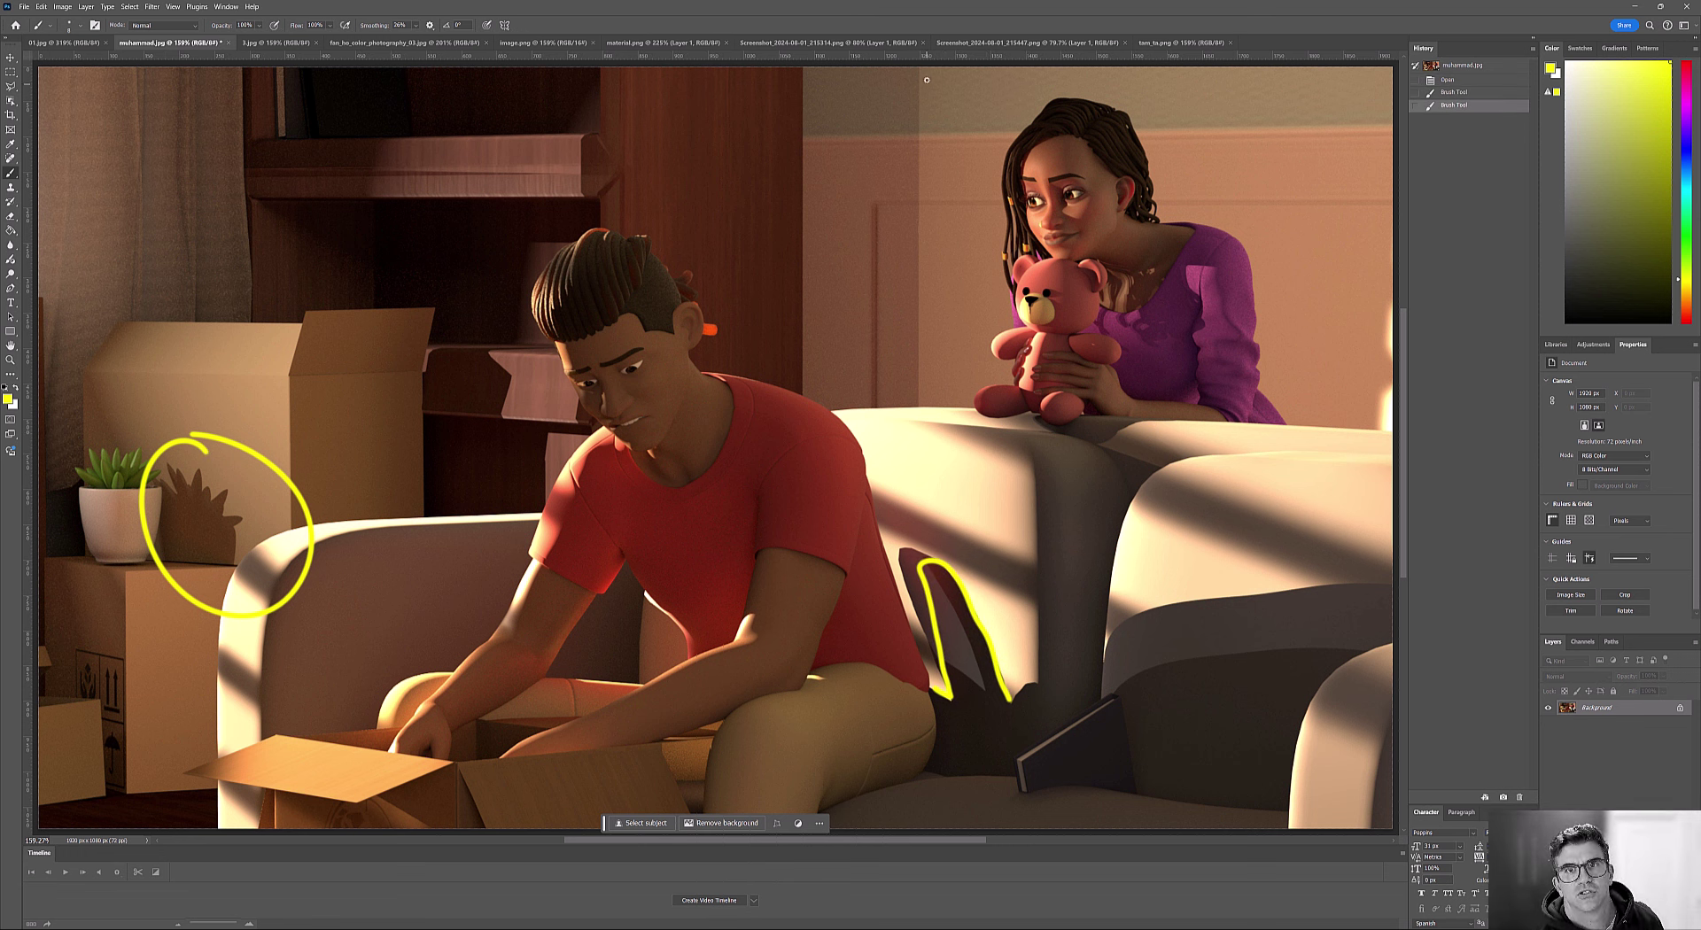
drag(926, 79, 930, 430)
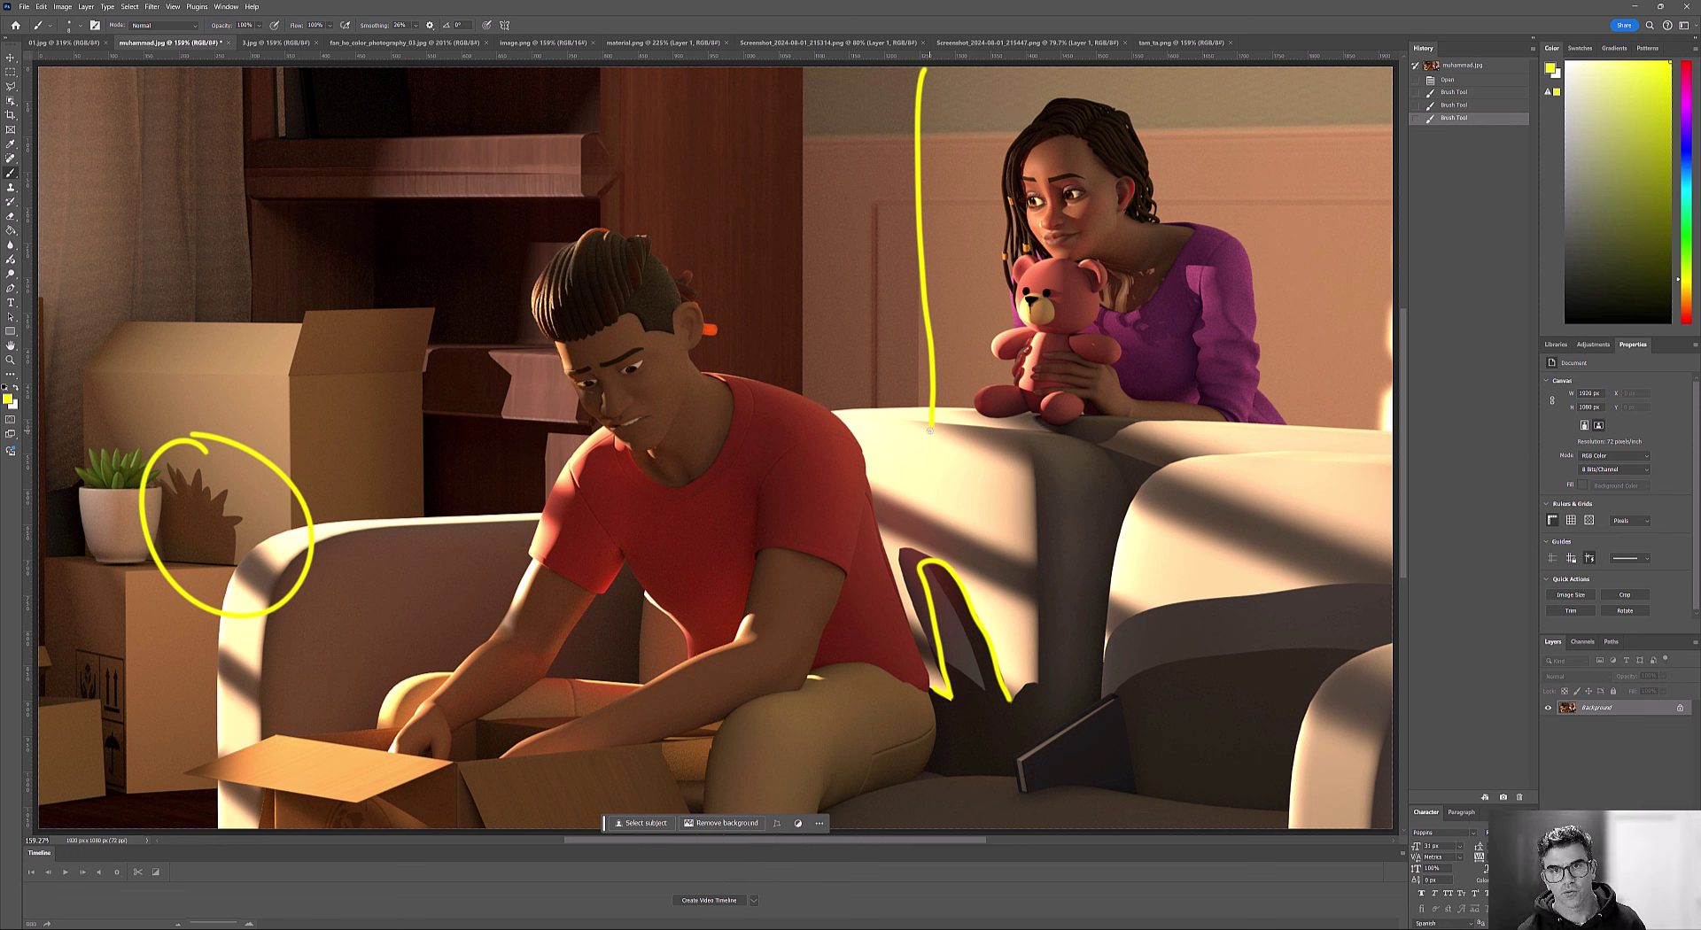
key(ctrl+z)
key(ctrl+z)
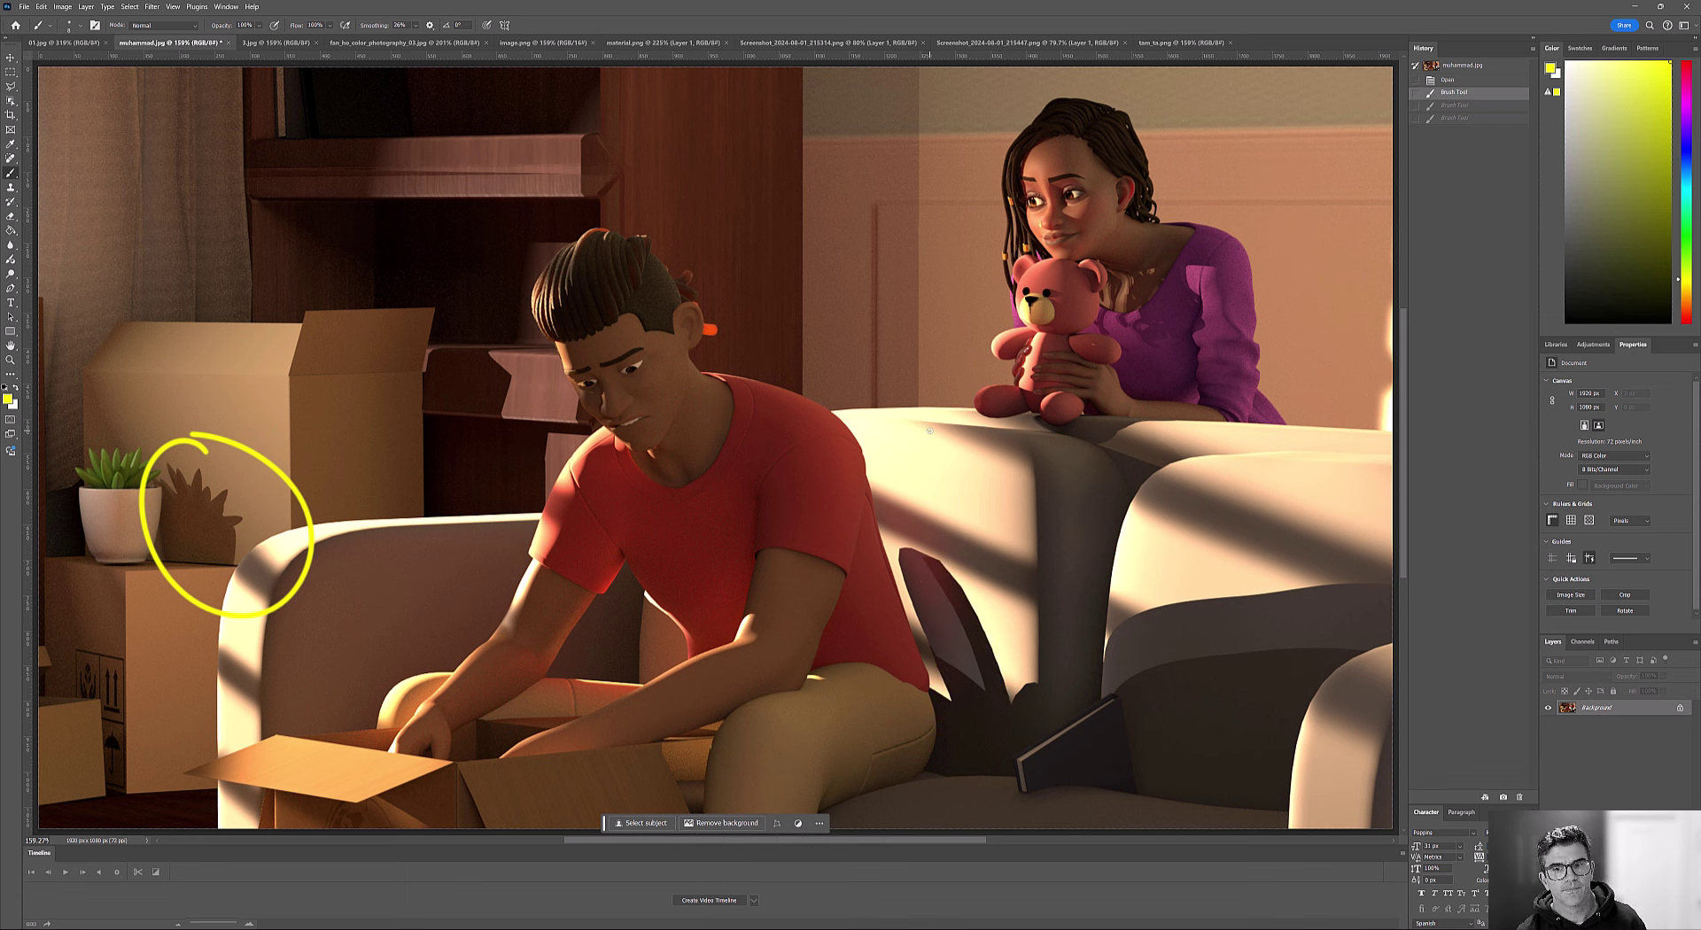
key(ctrl+z)
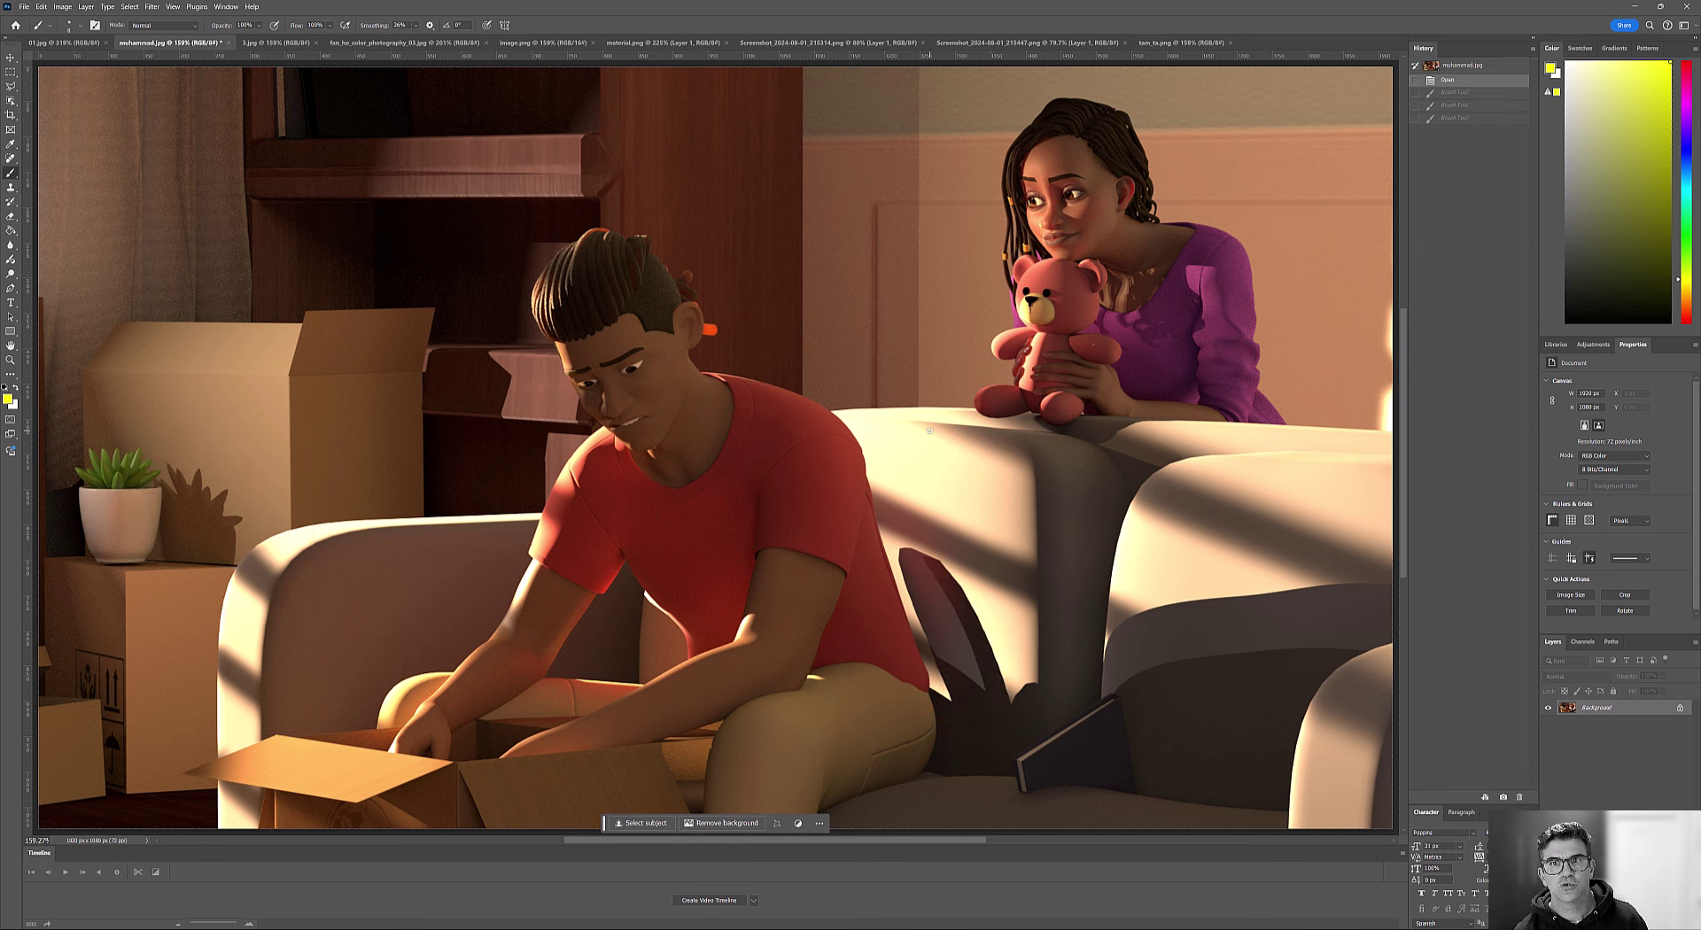
Outline the seated man's face with the yellow brush and undo the outline.
right_click(930, 431)
click(664, 355)
mouse_move(658, 312)
mouse_down()
mouse_move(602, 323)
mouse_move(625, 455)
mouse_move(678, 342)
mouse_move(655, 311)
mouse_up()
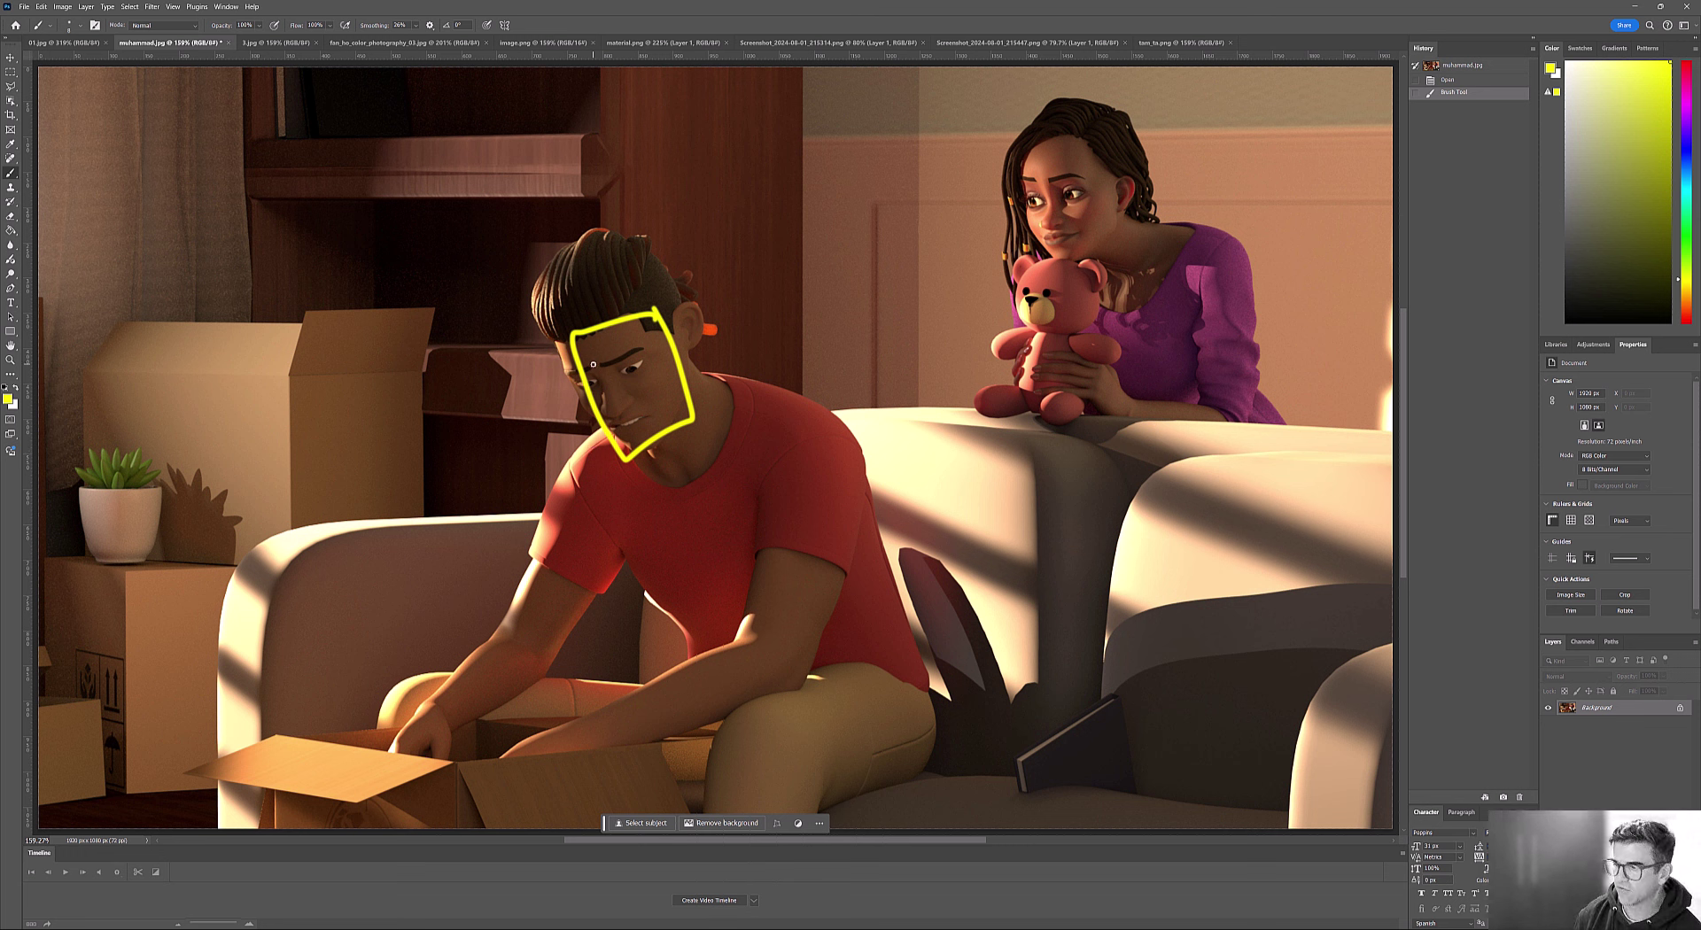
key(ctrl+z)
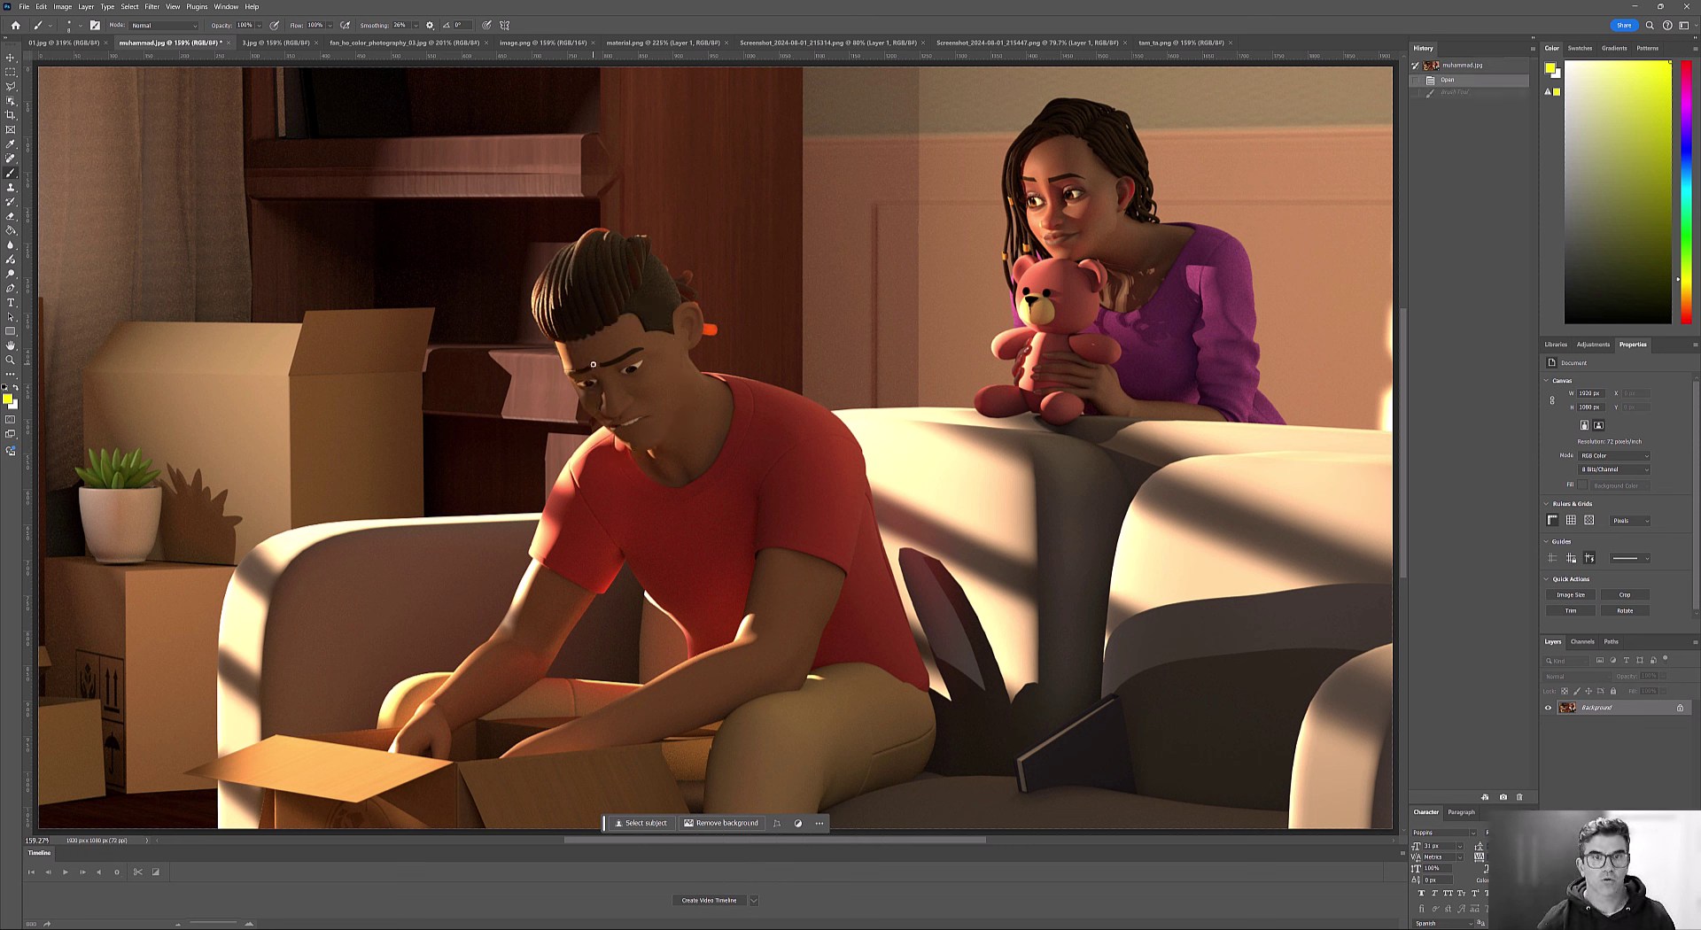
Brush yellow strokes across the seated man's forehead and cheek to mark the facial planes, and undo them all.
drag(585, 354, 628, 328)
drag(629, 401, 690, 365)
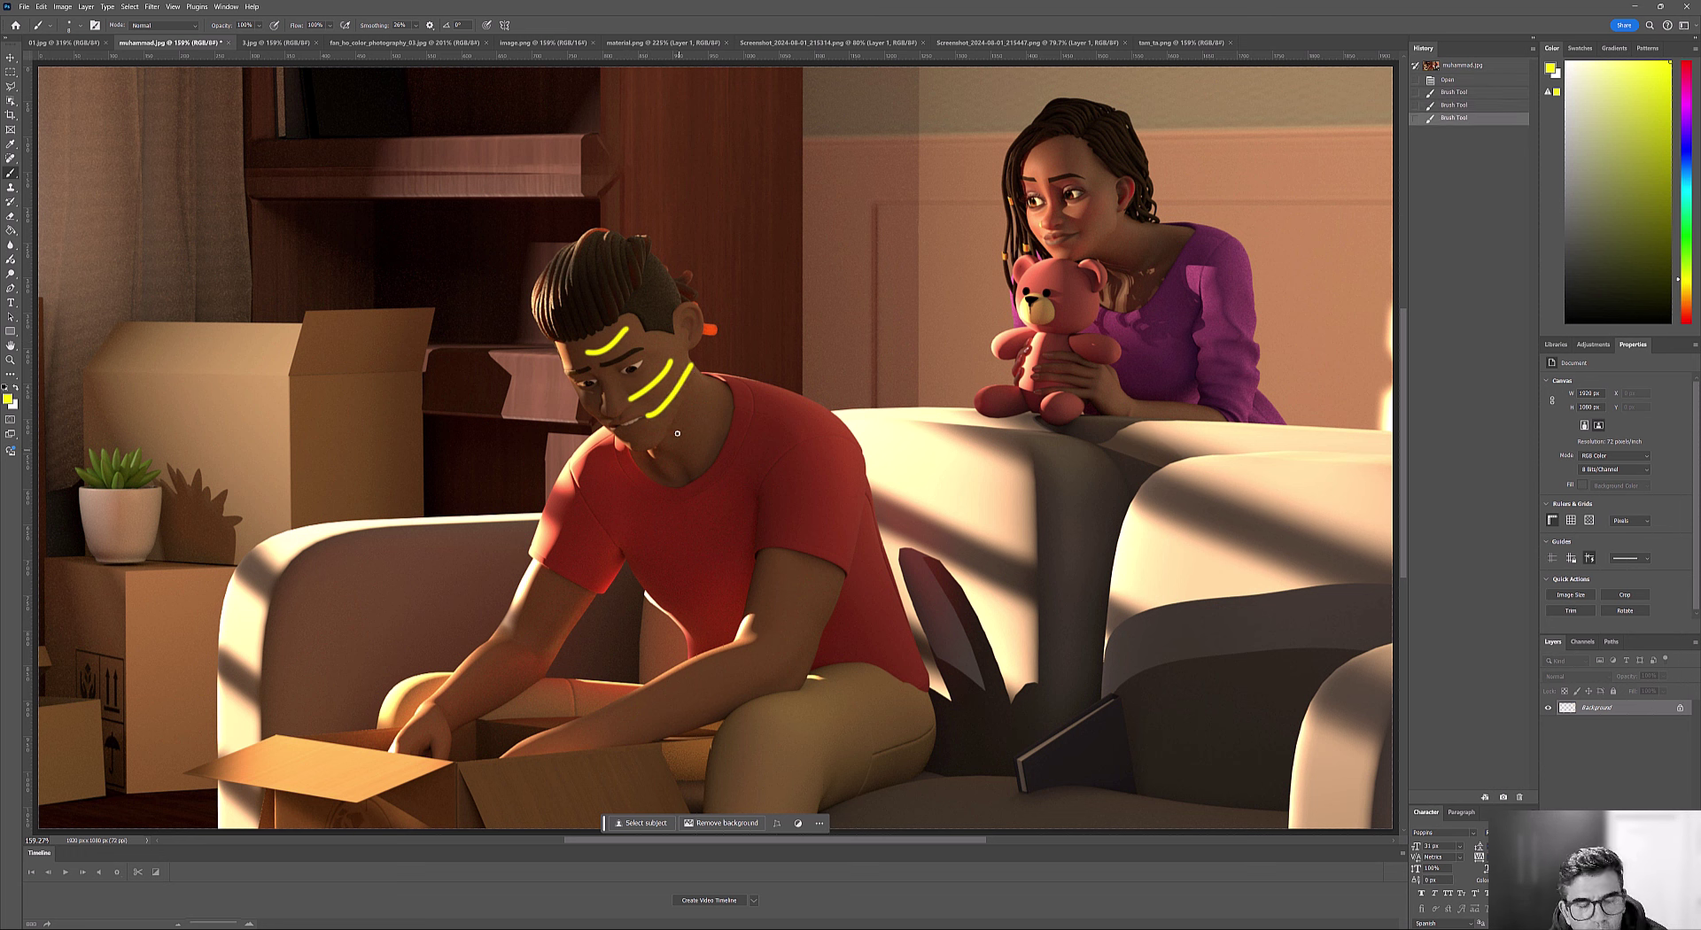
key(ctrl+z)
key(ctrl+z)
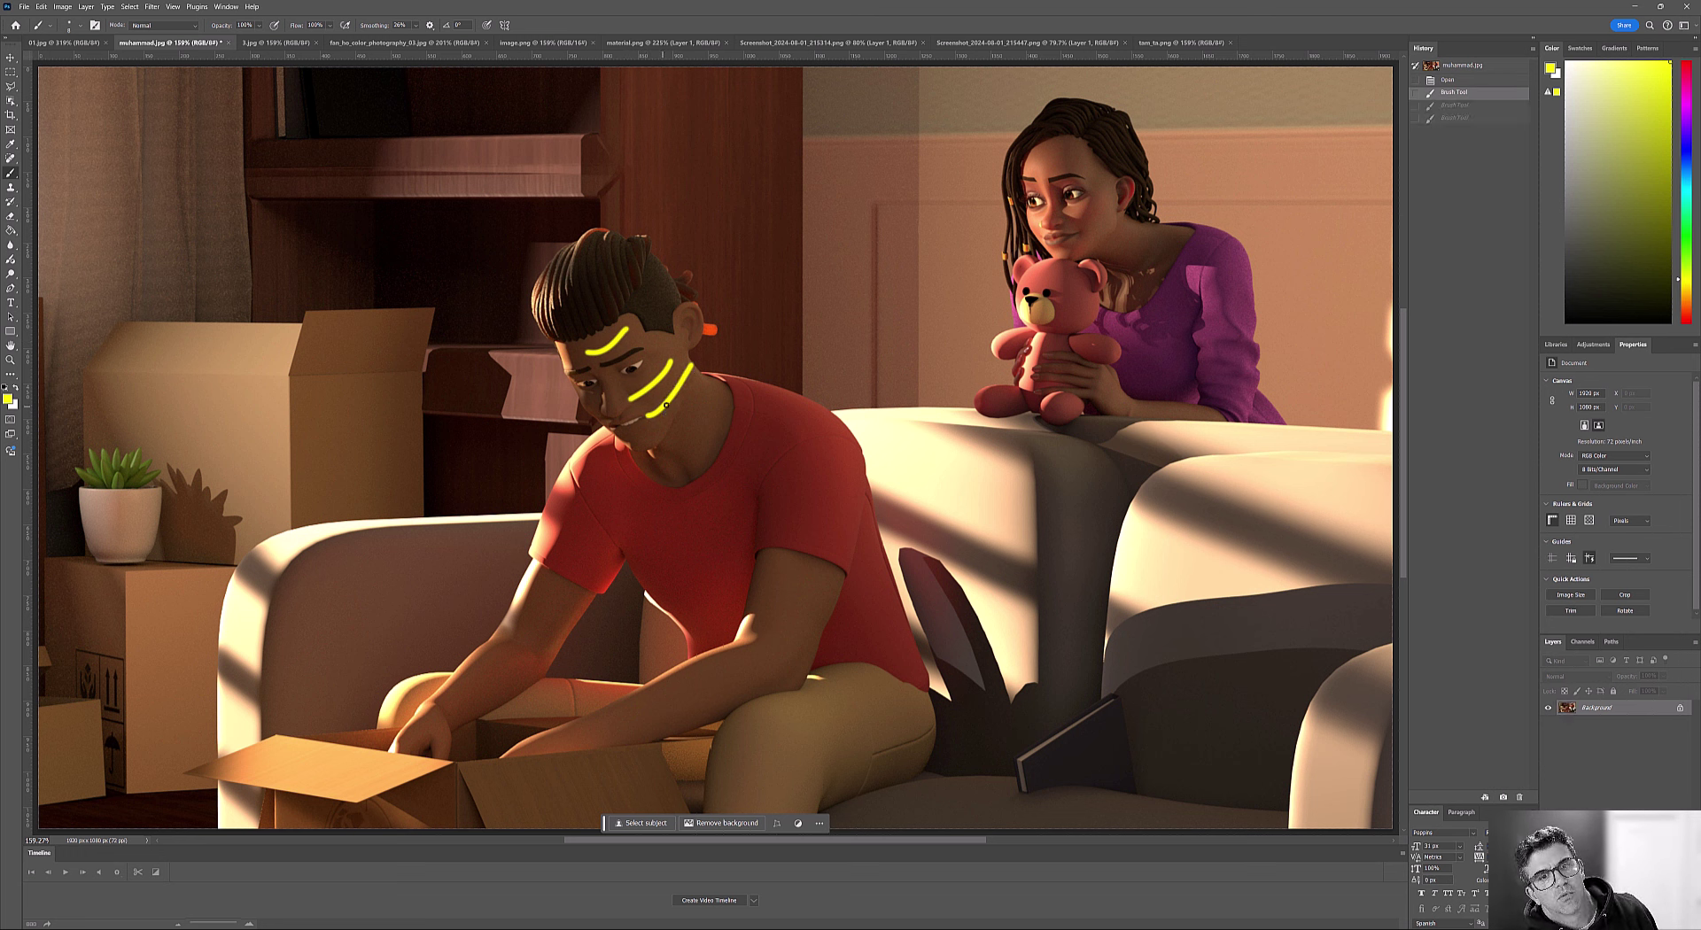
key(ctrl+z)
mouse_move(624, 382)
mouse_down()
mouse_move(655, 377)
mouse_move(666, 421)
mouse_up()
key(ctrl+z)
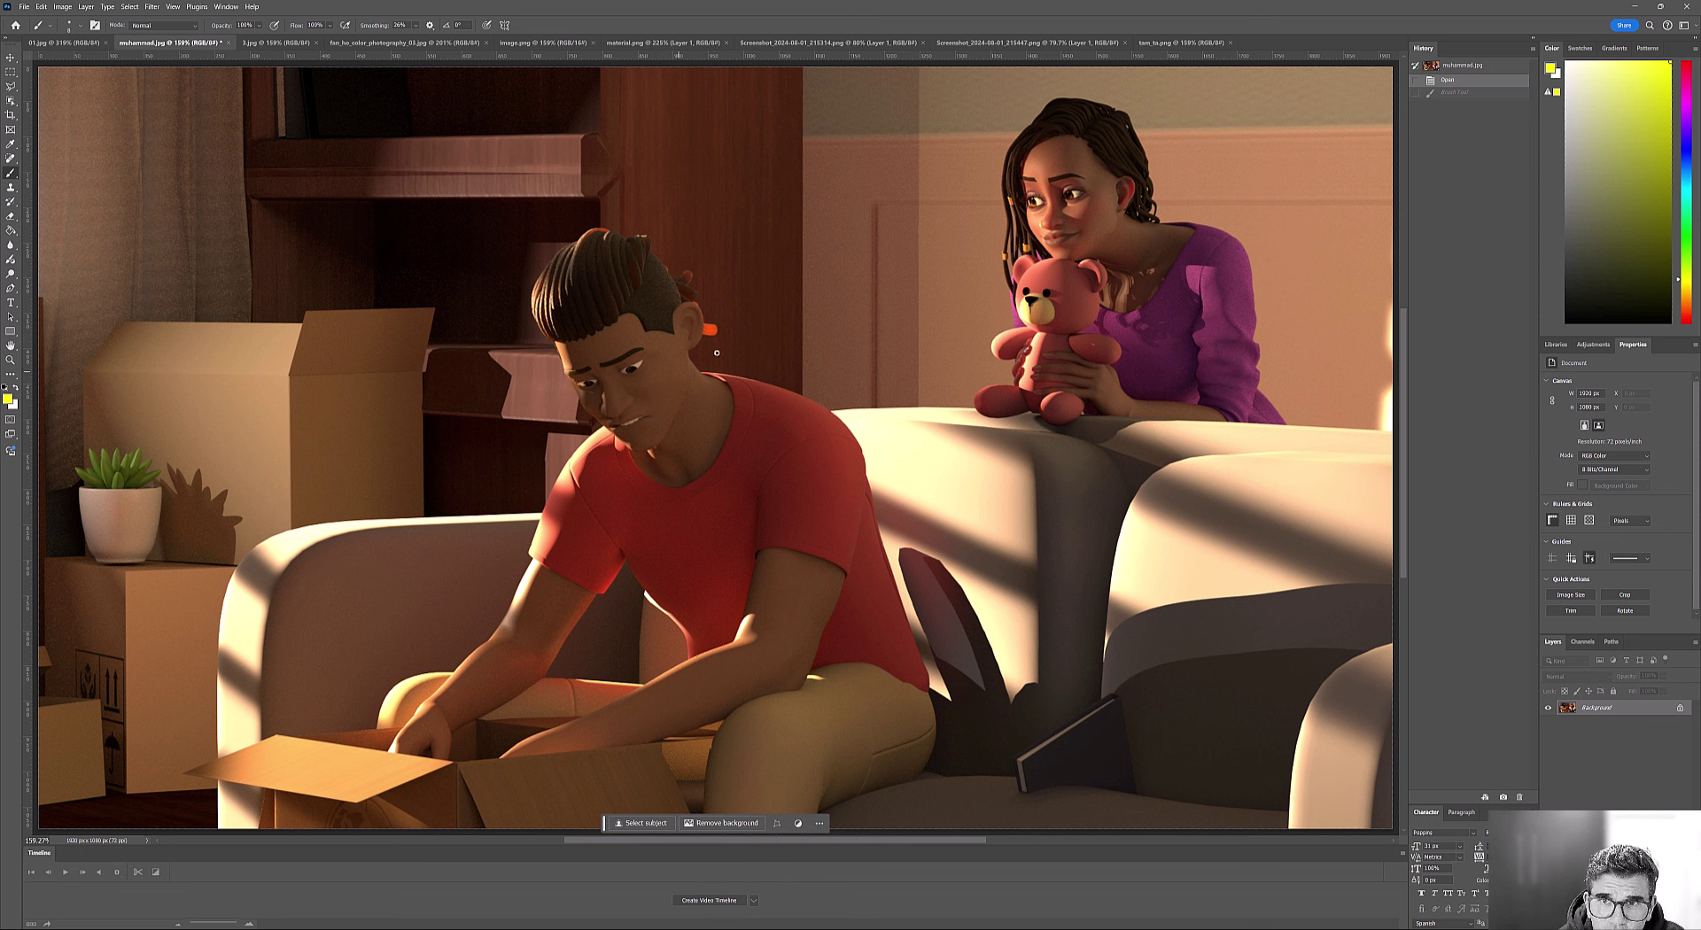
Brush yellow marks on the woman's nose and cheek and beside the man's eye, undoing each one.
mouse_move(969, 155)
mouse_down()
mouse_move(1026, 216)
mouse_move(1083, 213)
mouse_move(1074, 227)
mouse_up()
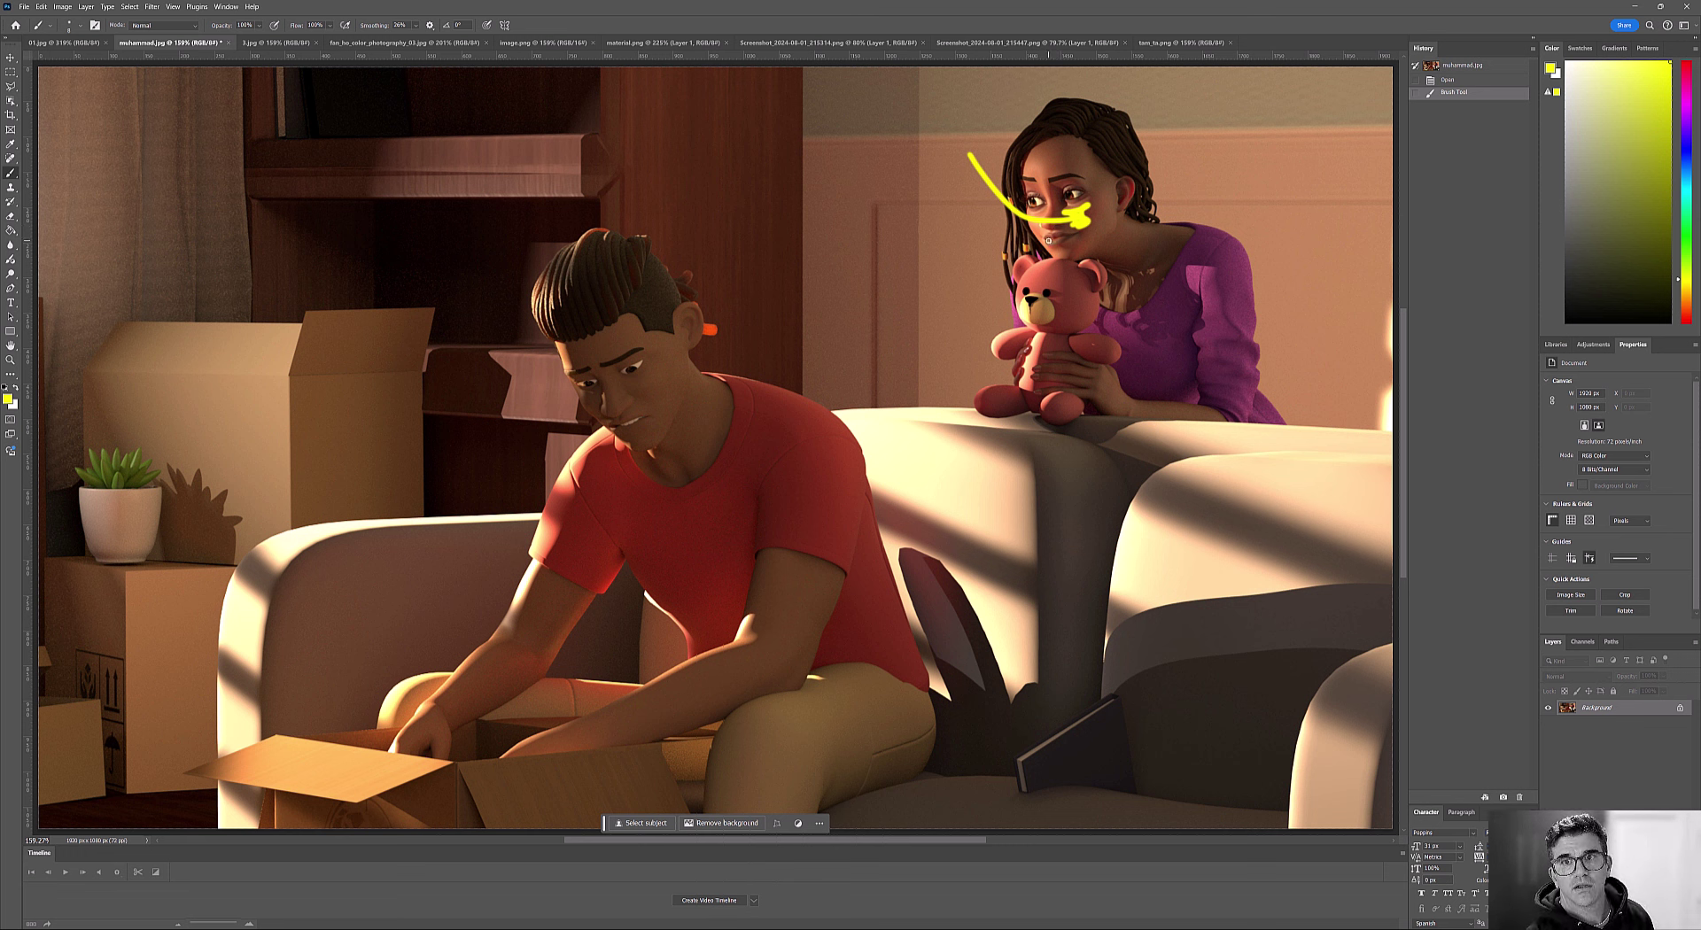
key(ctrl+z)
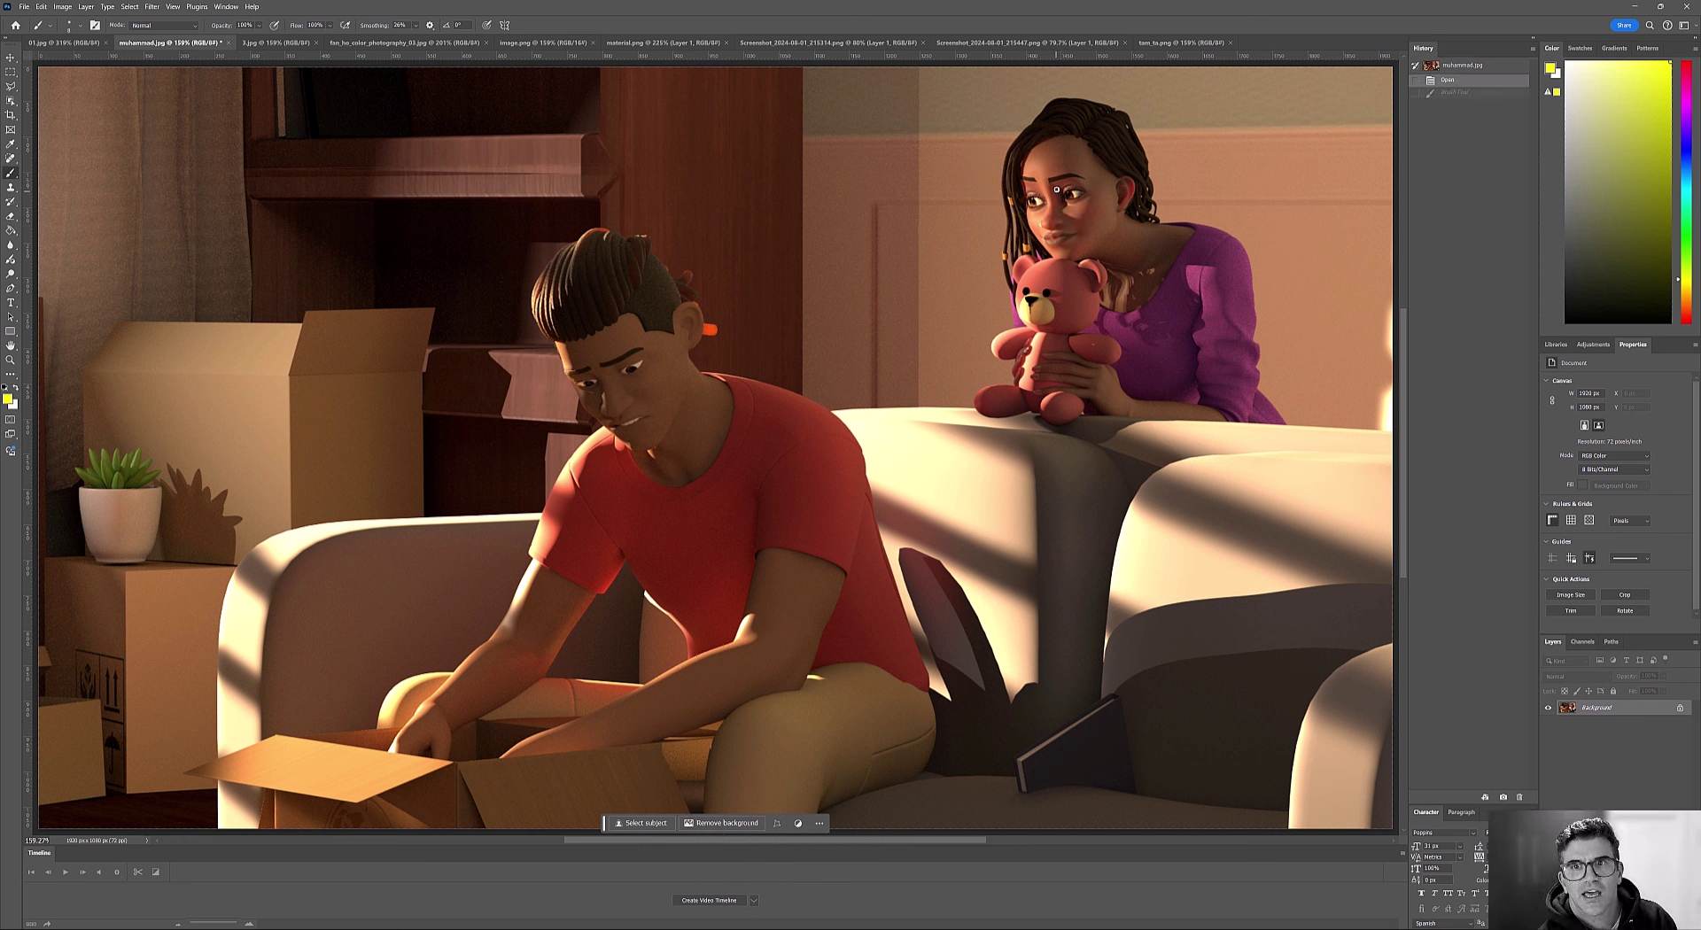
drag(1057, 189, 1088, 227)
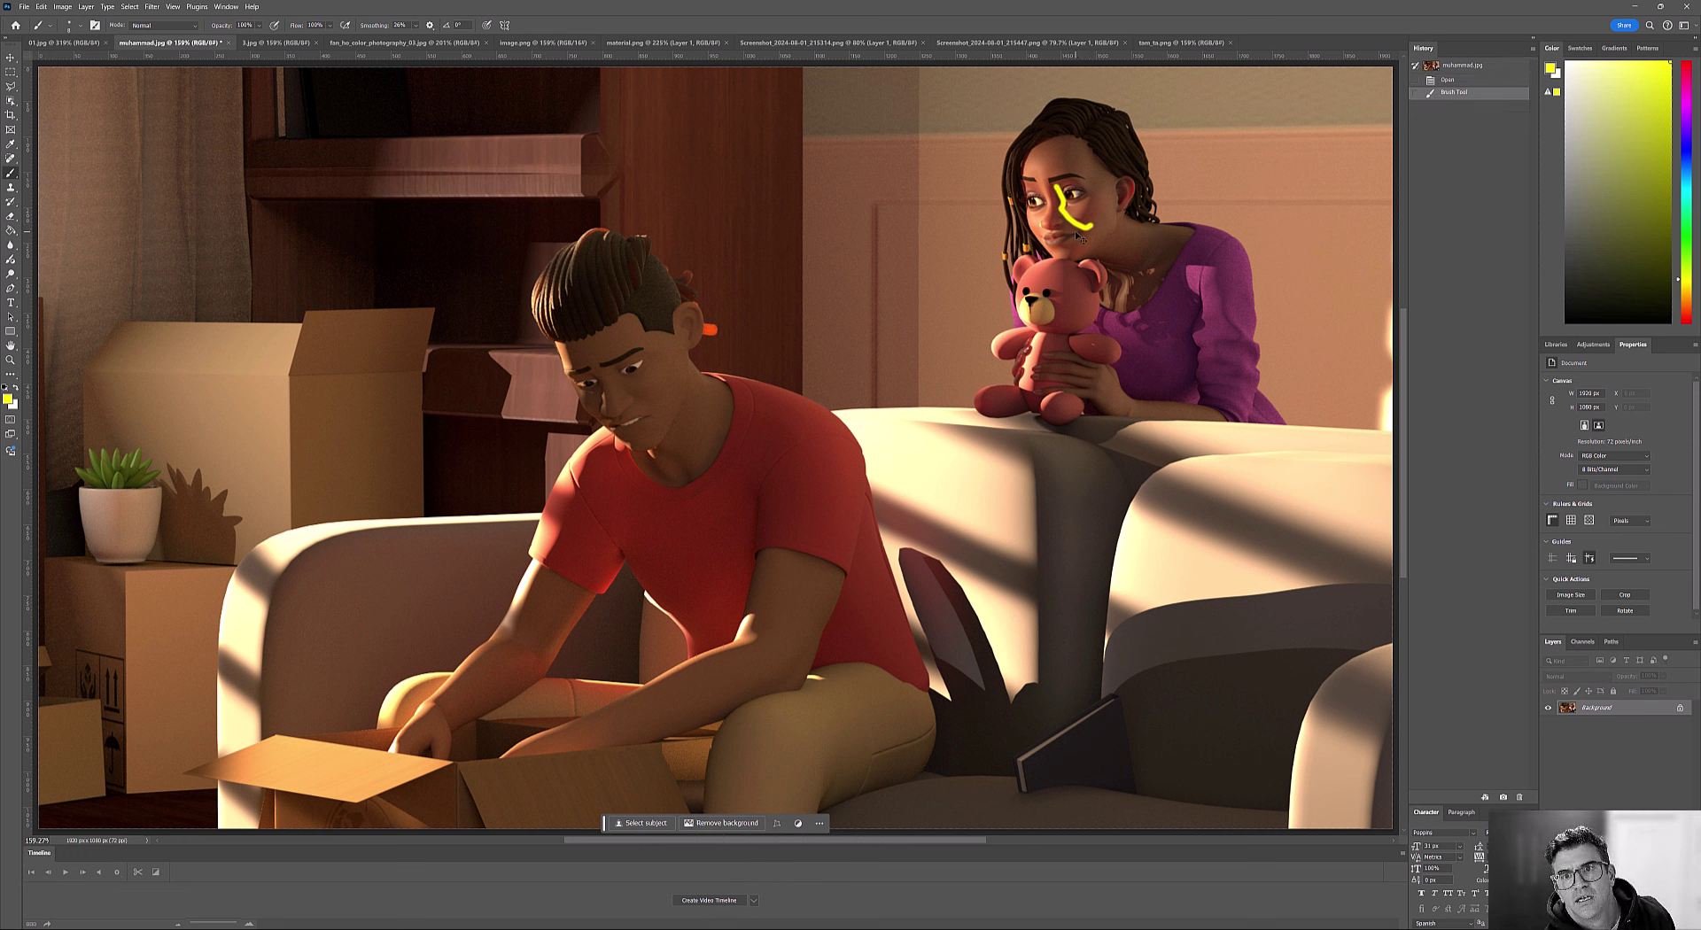
key(ctrl+z)
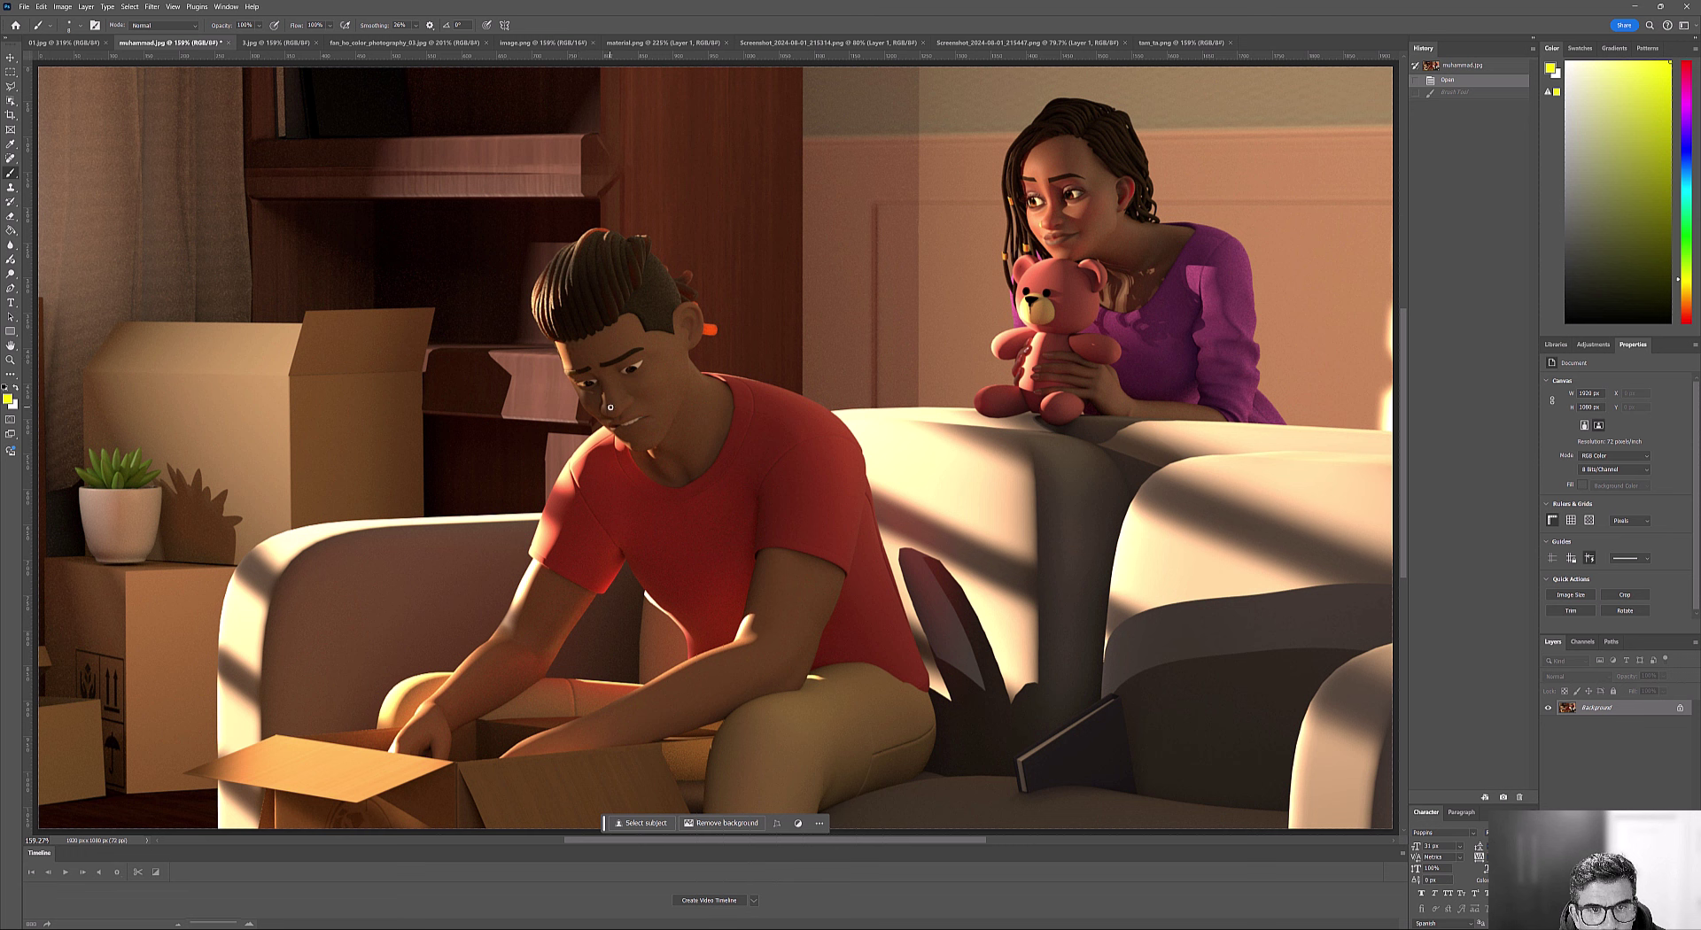
mouse_move(558, 348)
mouse_down()
mouse_move(612, 381)
mouse_move(597, 368)
mouse_up()
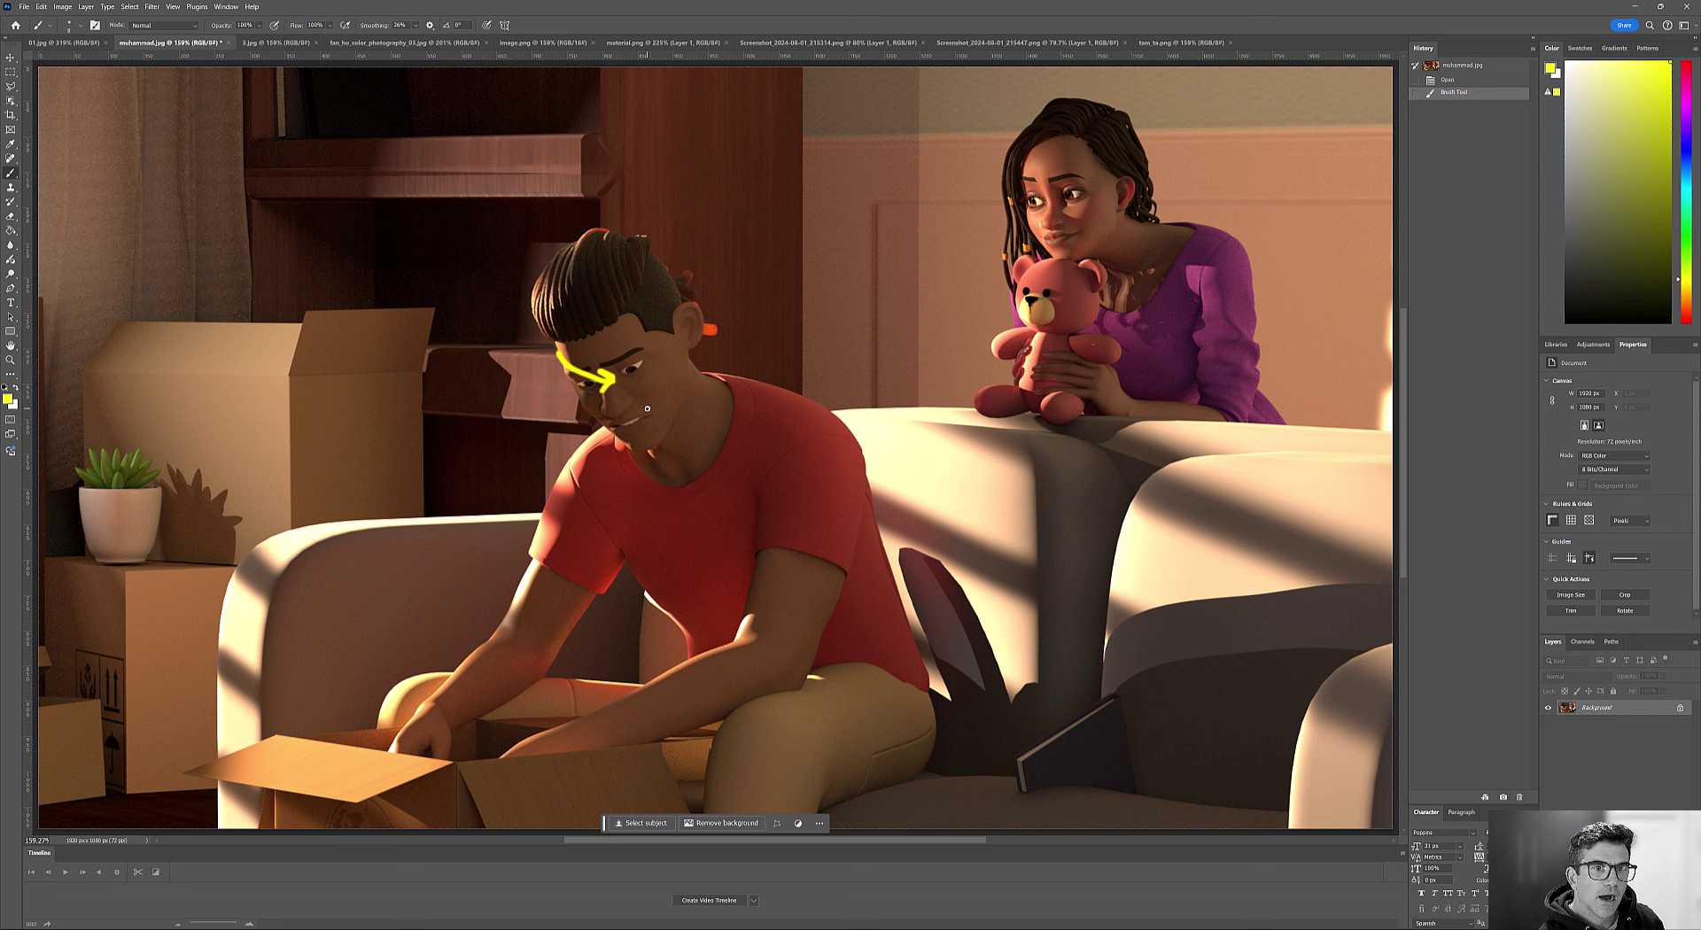
key(ctrl+z)
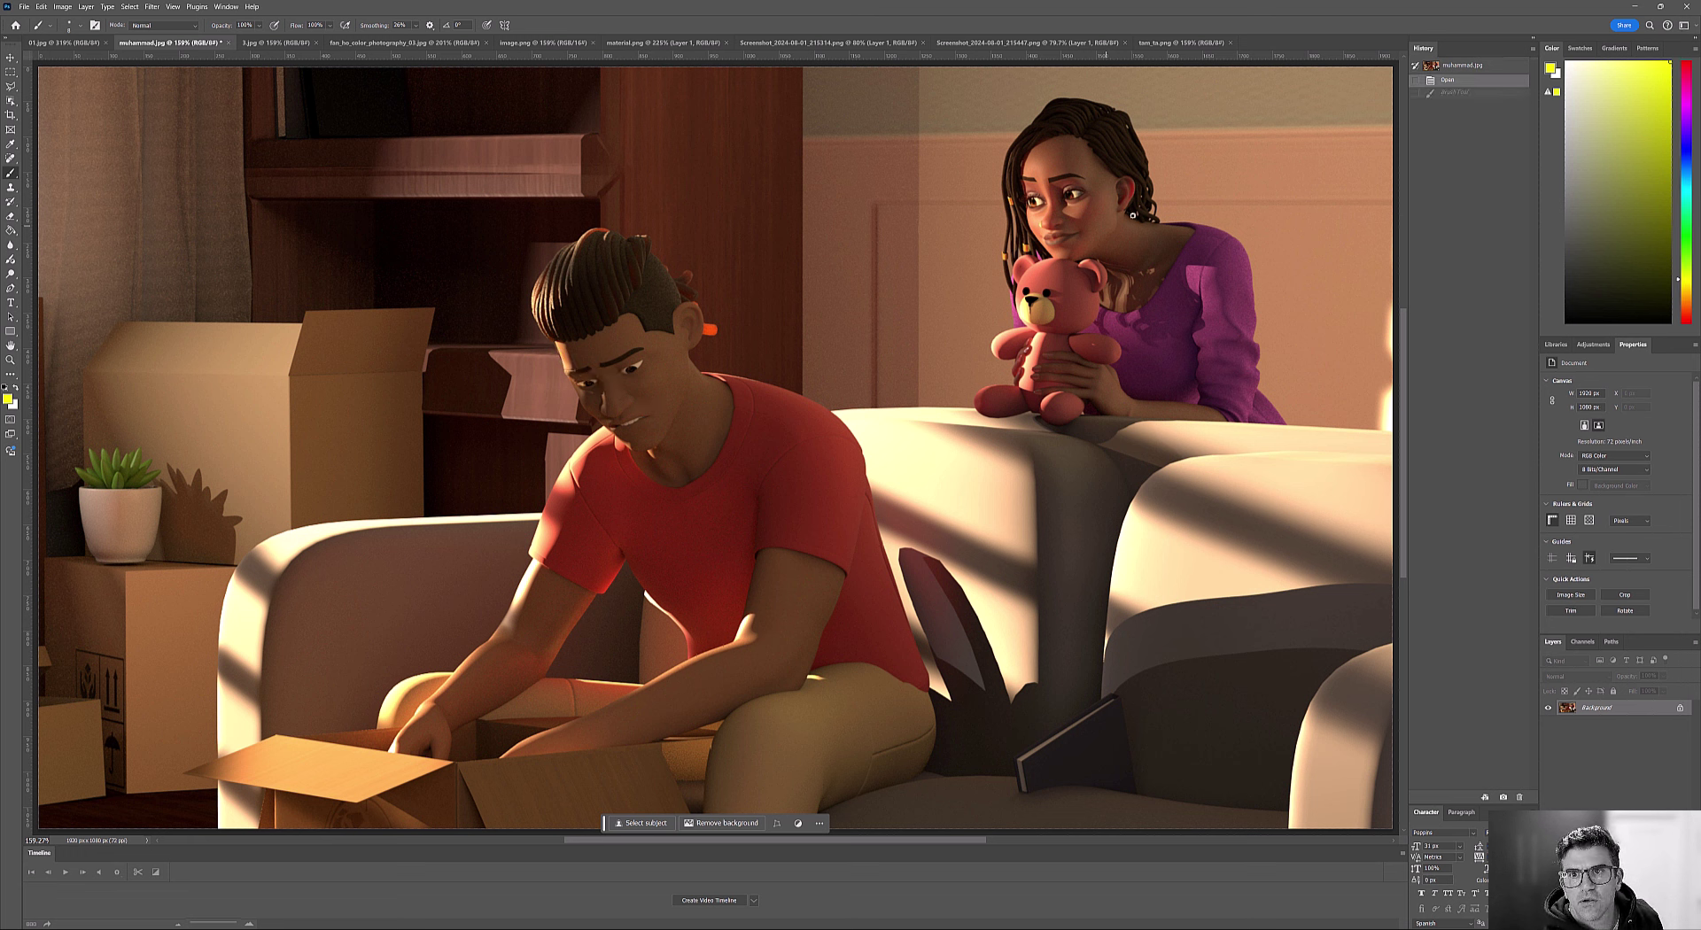
Circle the man's ear, the woman's ear and the top of the man's hair in yellow.
drag(729, 307, 742, 312)
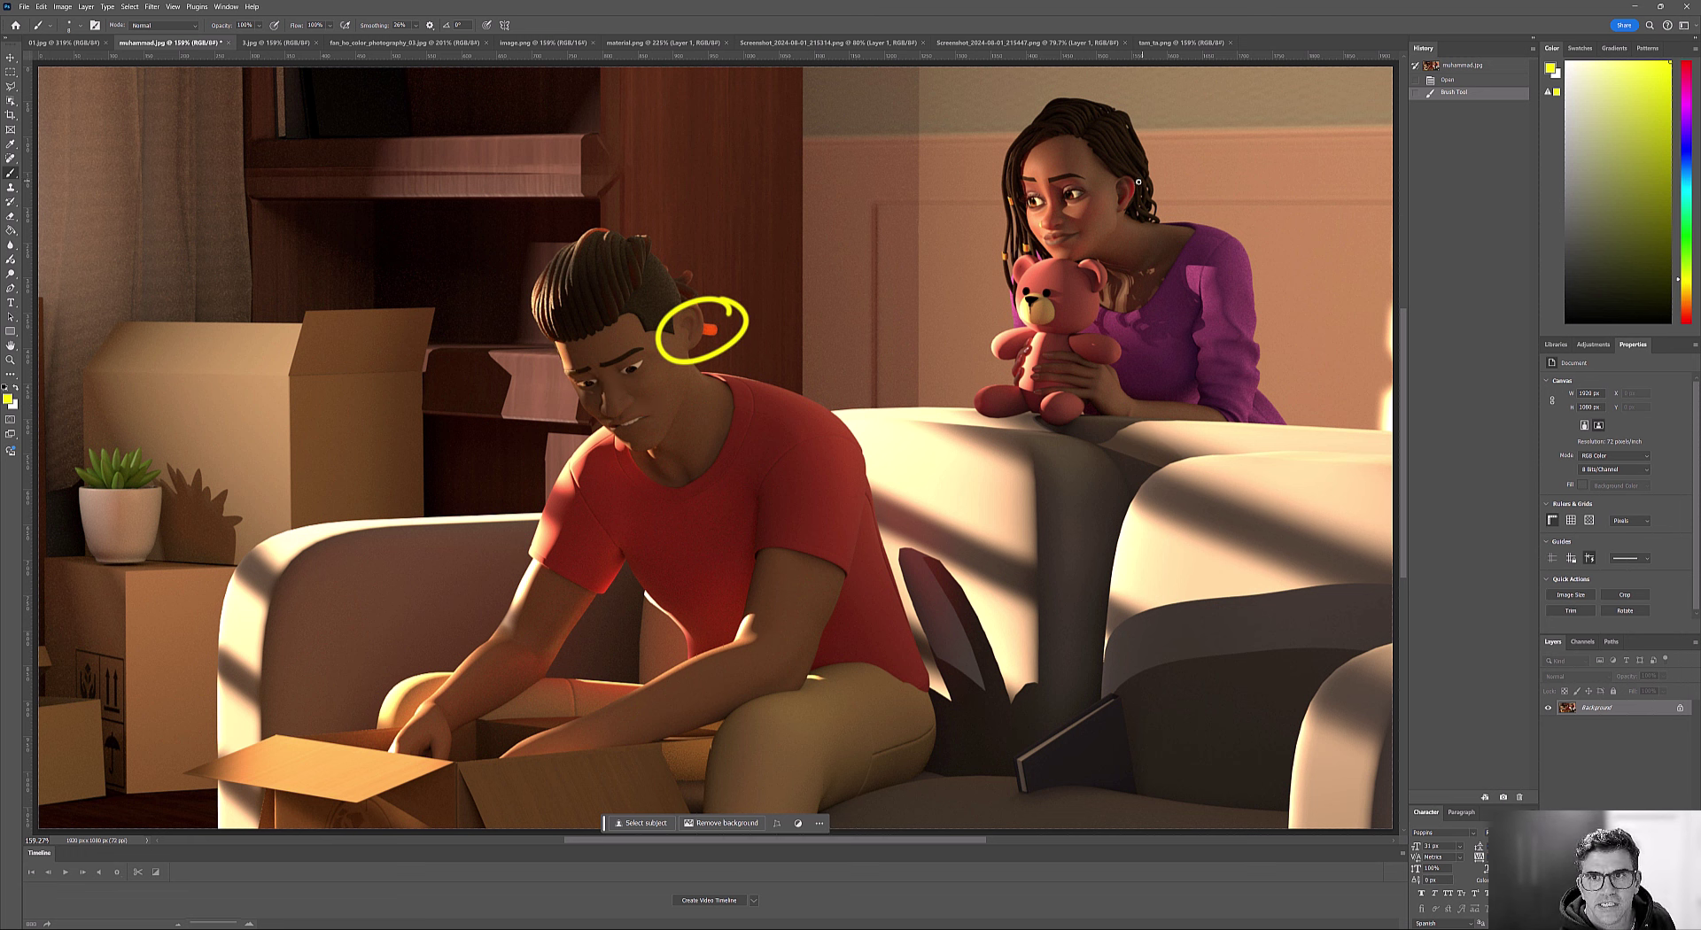
drag(1152, 172, 1162, 190)
mouse_move(583, 211)
mouse_down()
mouse_move(617, 220)
mouse_move(560, 231)
mouse_up()
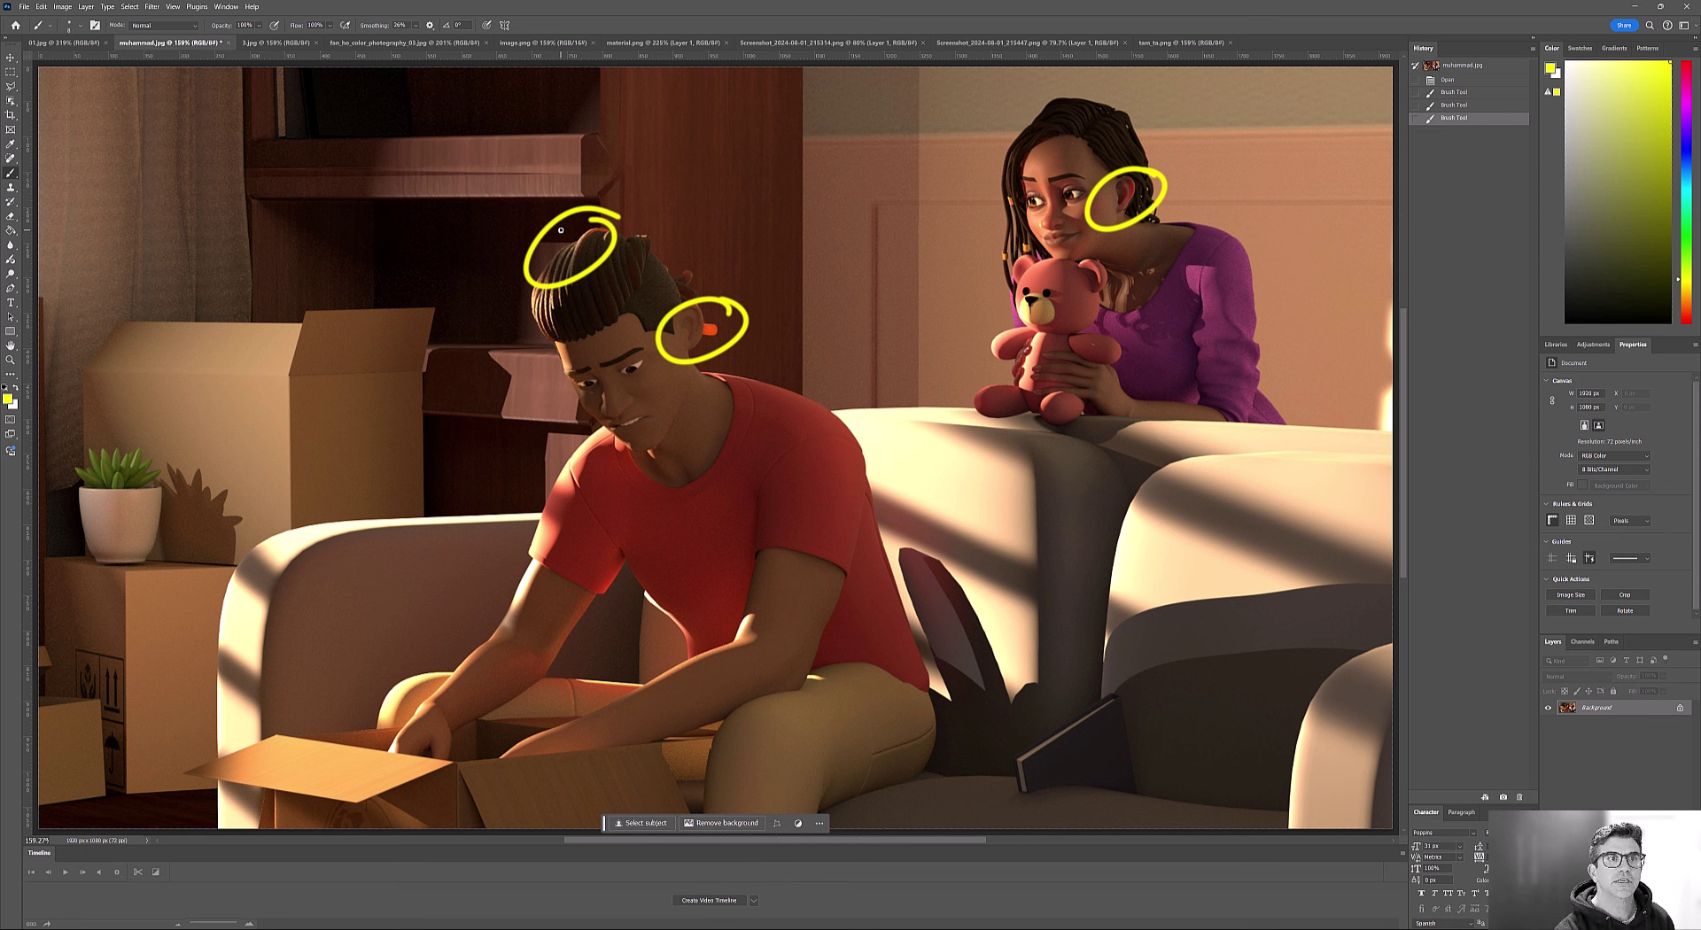
Switch to the couch image with the man looking back and circle the woman's ear in yellow.
key(ctrl+Tab)
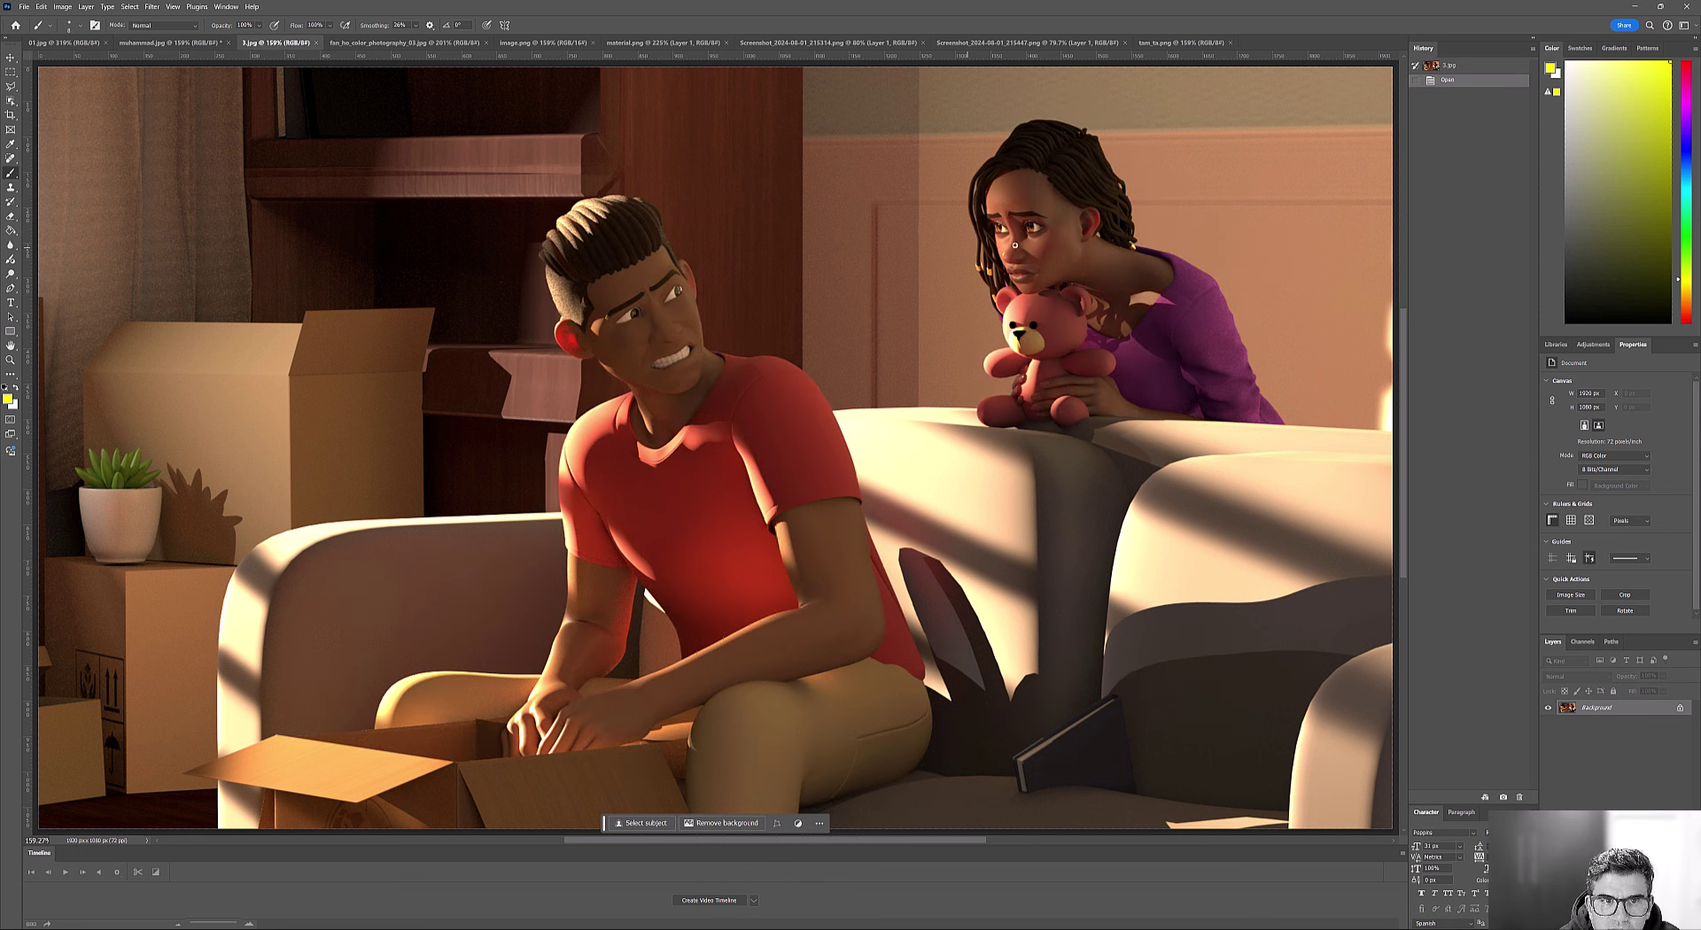
drag(1095, 194, 1130, 216)
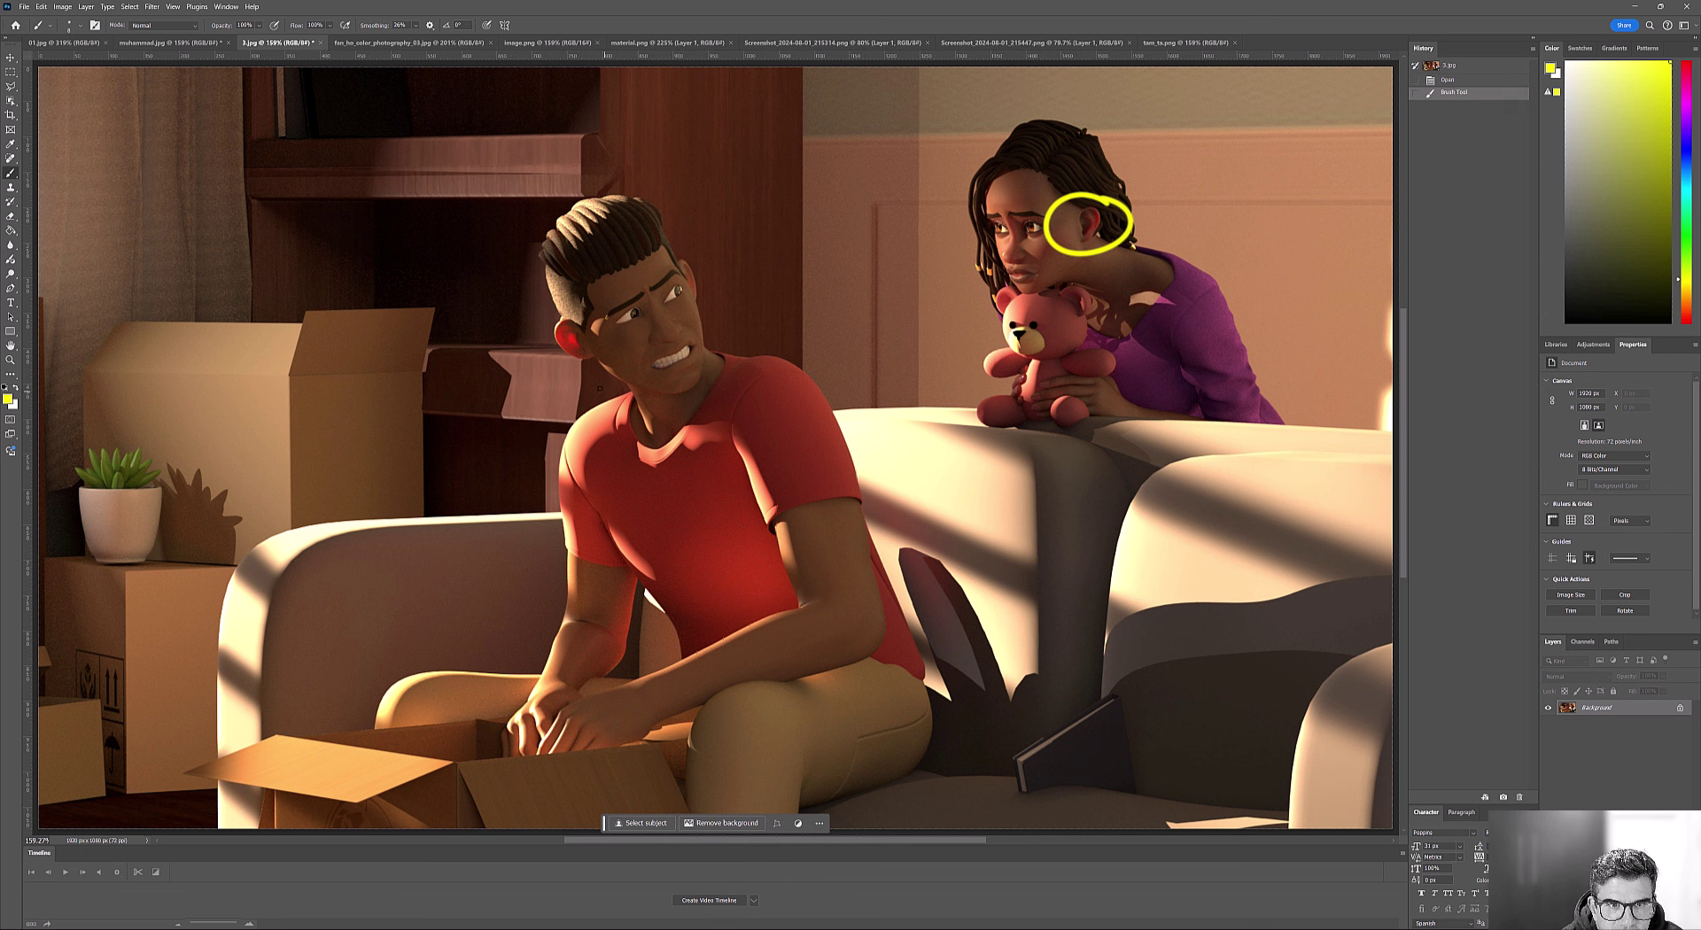
Circle the man's ear in yellow, draw an arrow pointing at it, and outline the shadow edge across the couch.
drag(563, 328, 574, 314)
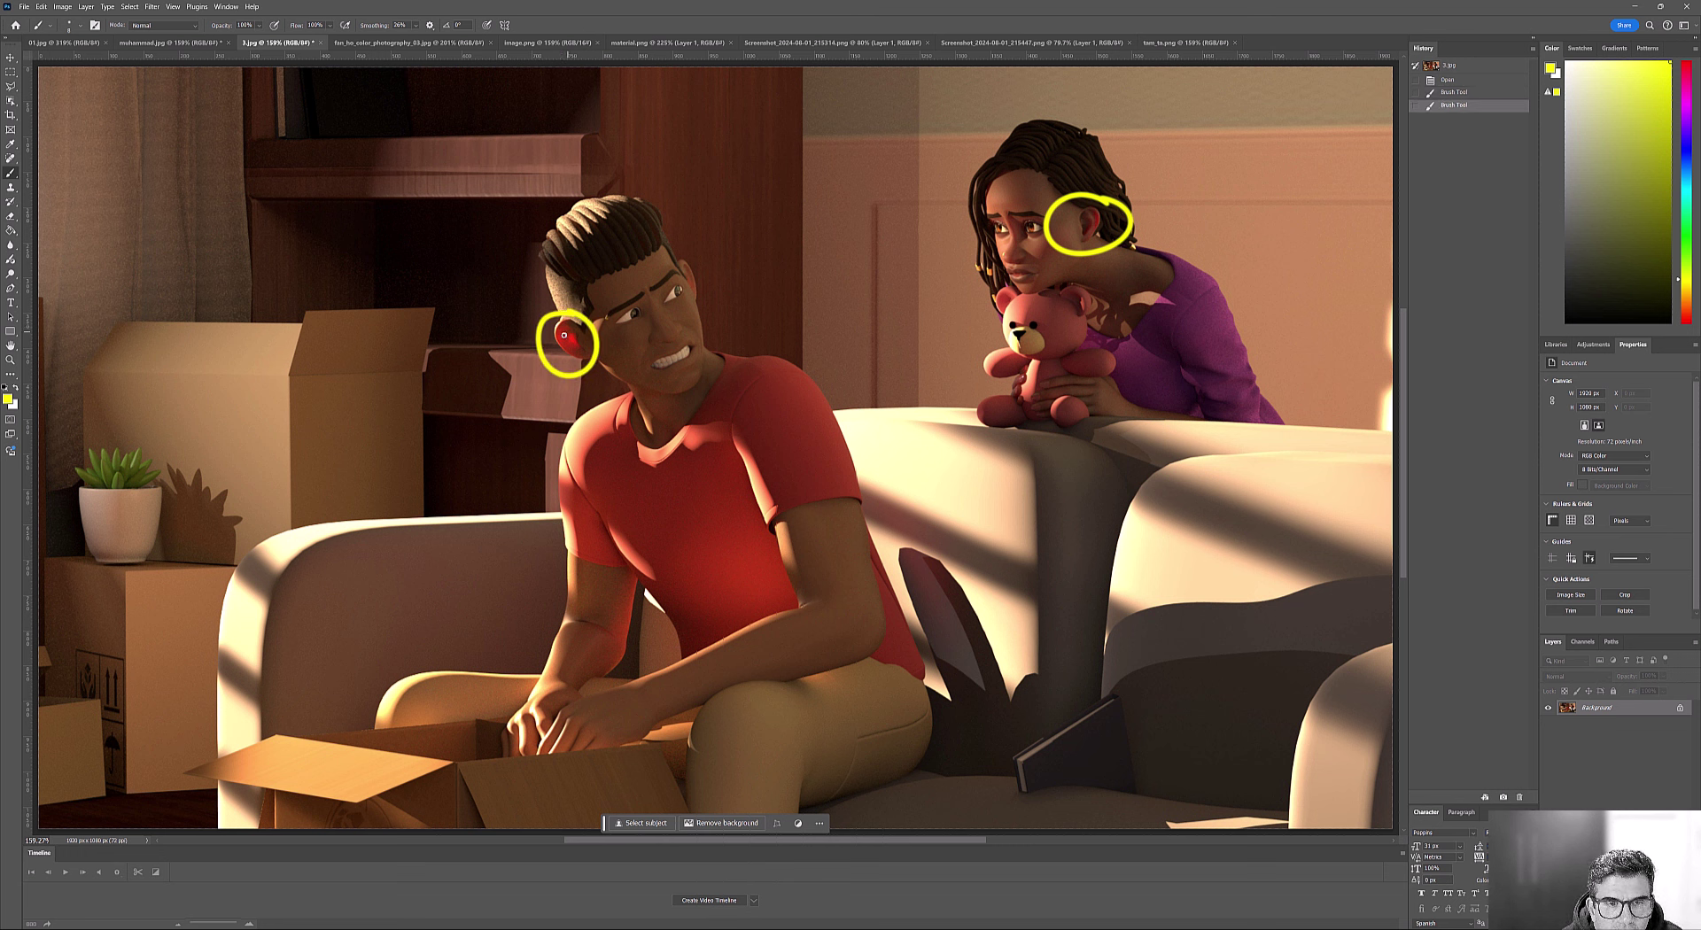
mouse_move(449, 295)
mouse_down()
mouse_move(567, 340)
mouse_move(566, 308)
mouse_move(537, 335)
mouse_up()
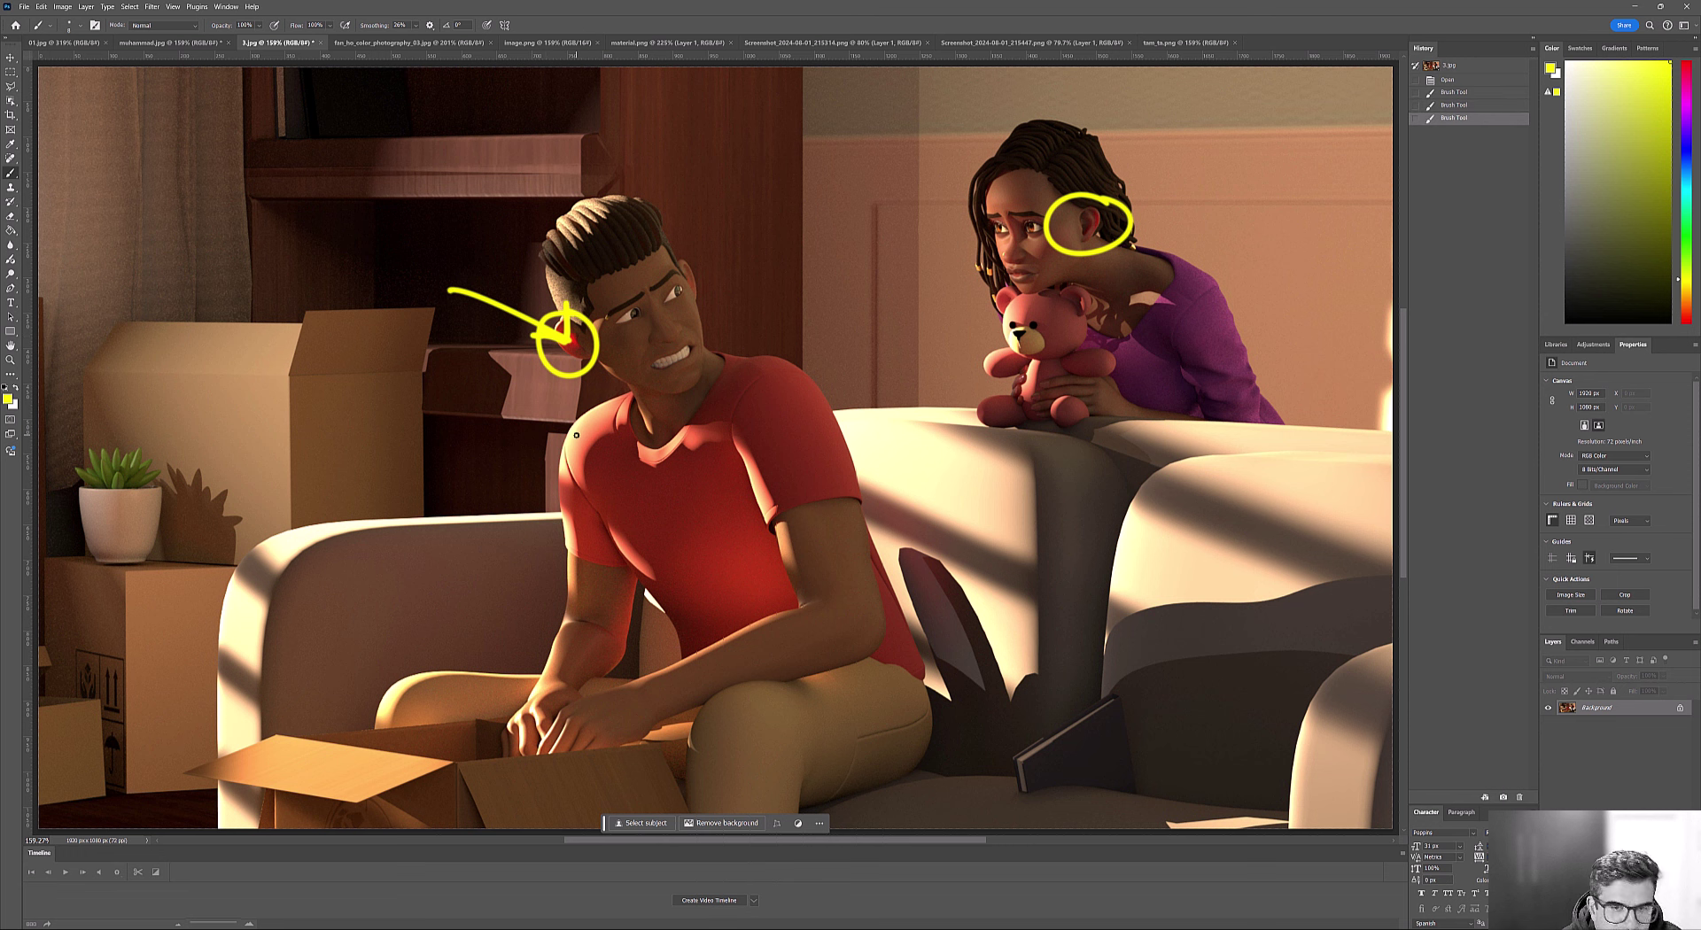
click(576, 435)
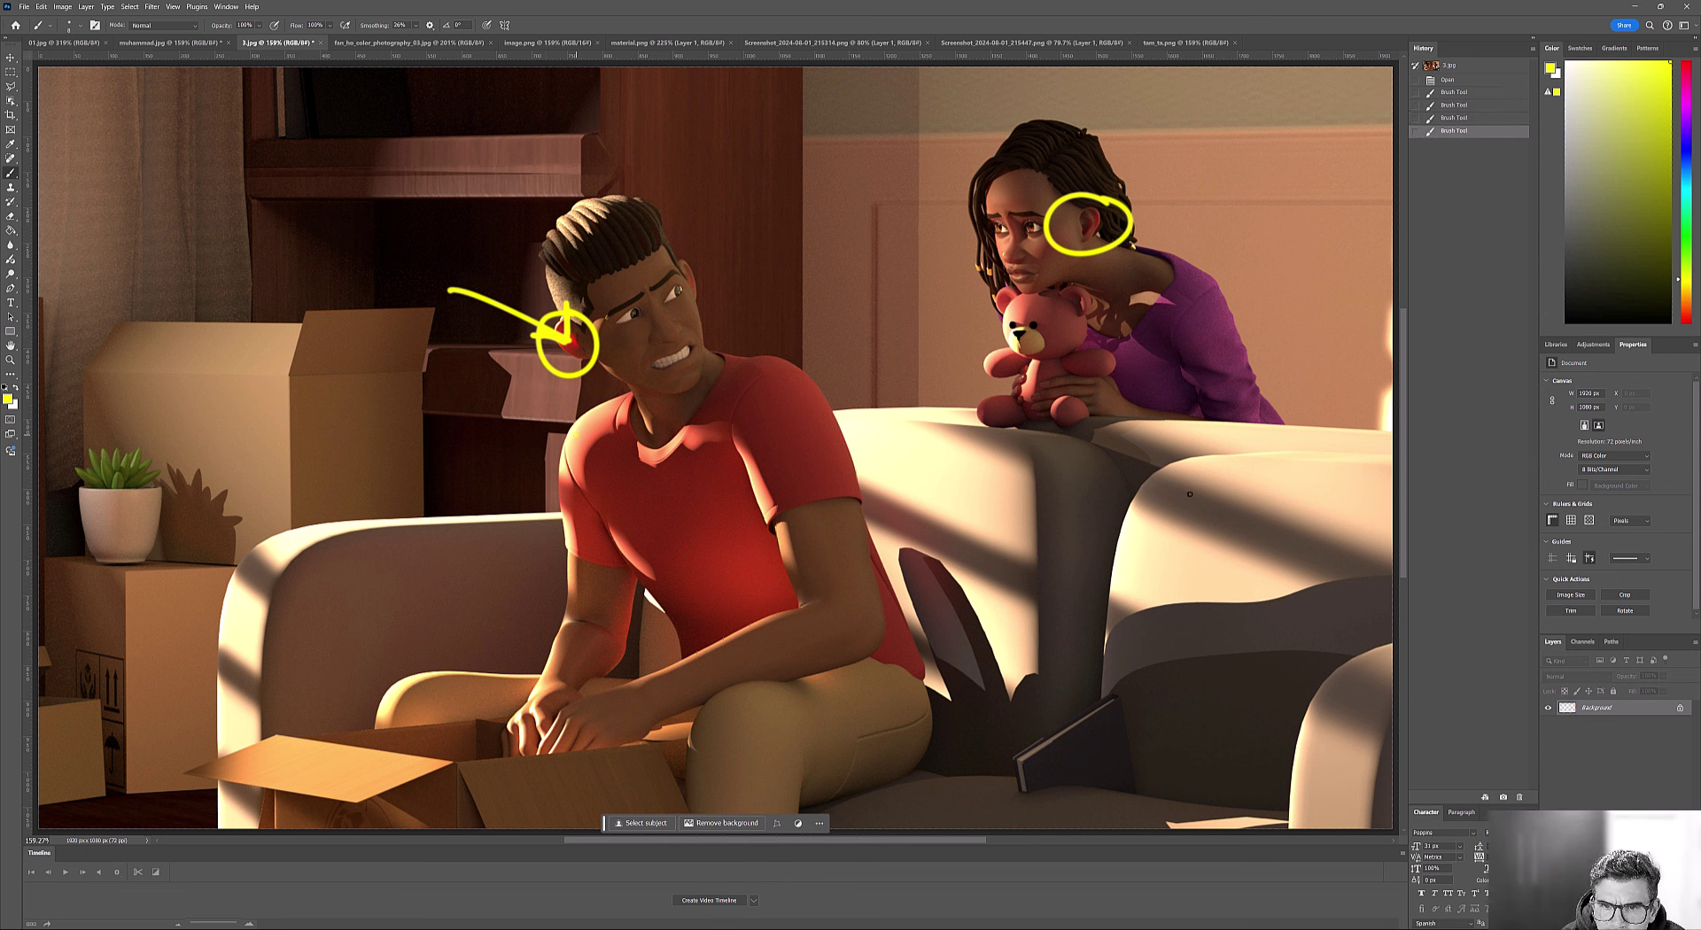
mouse_move(928, 603)
mouse_down()
mouse_move(947, 567)
mouse_move(1004, 706)
mouse_move(1048, 671)
mouse_move(1096, 695)
mouse_move(1177, 655)
mouse_move(1390, 647)
mouse_up()
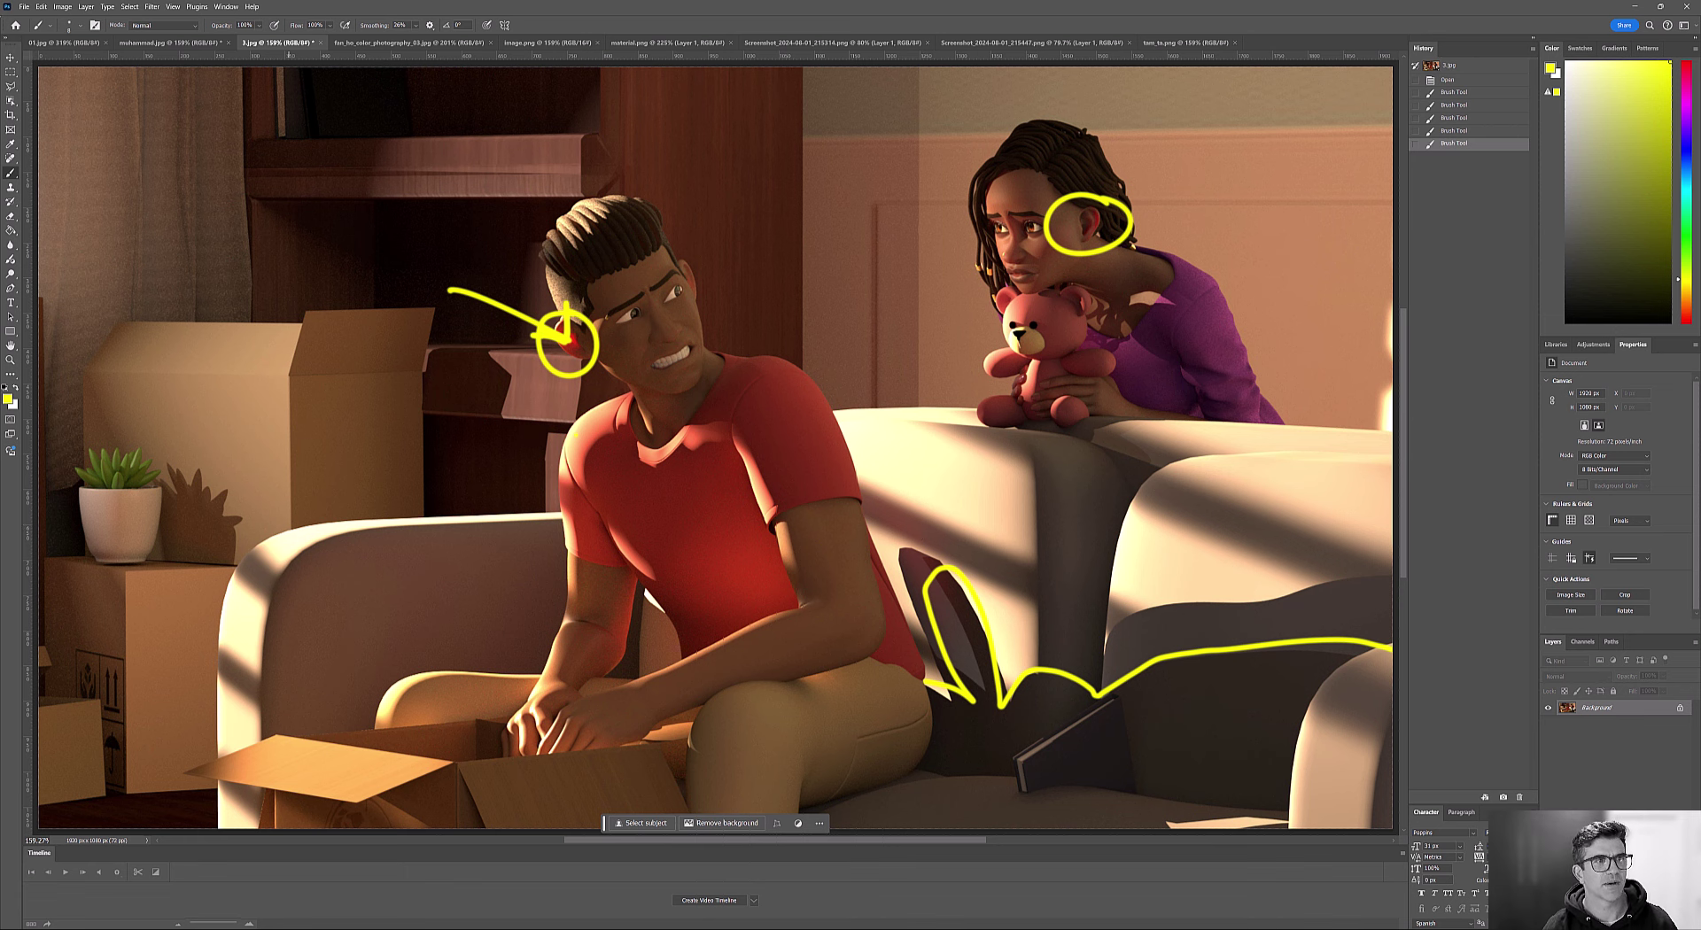
Switch to the alley render 01.jpg, zoom it out to 200%, and place fan_ho_color_photography_03.jpg directly beside it in the document order.
click(62, 43)
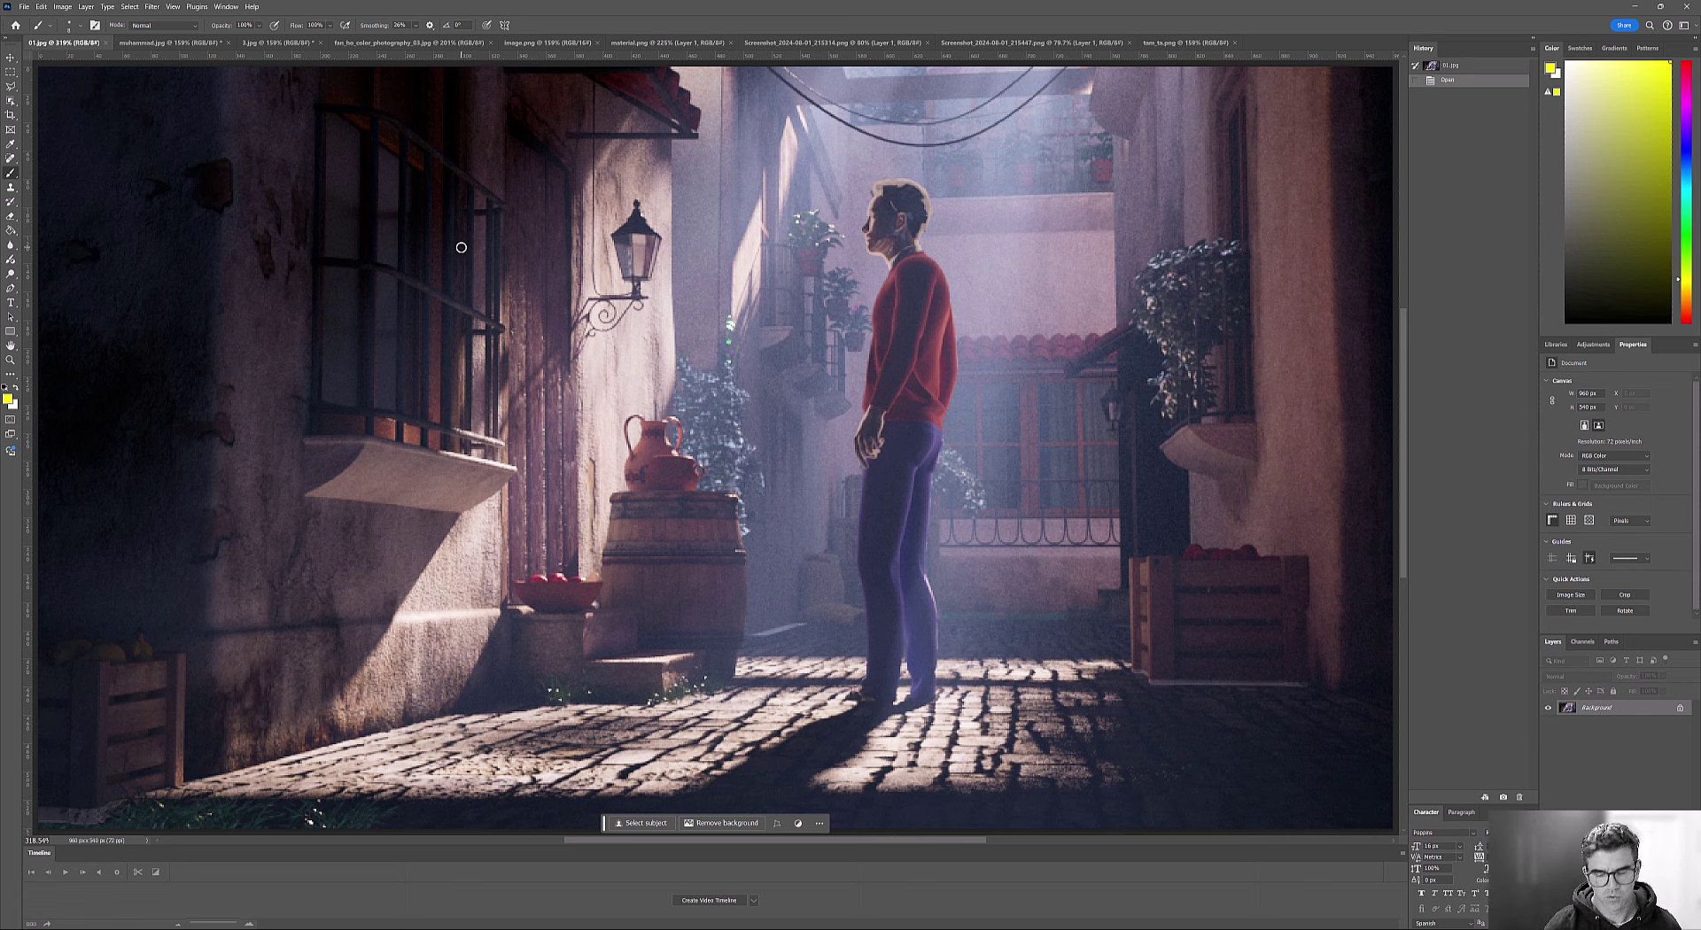
key(ctrl+minus)
key(ctrl+minus)
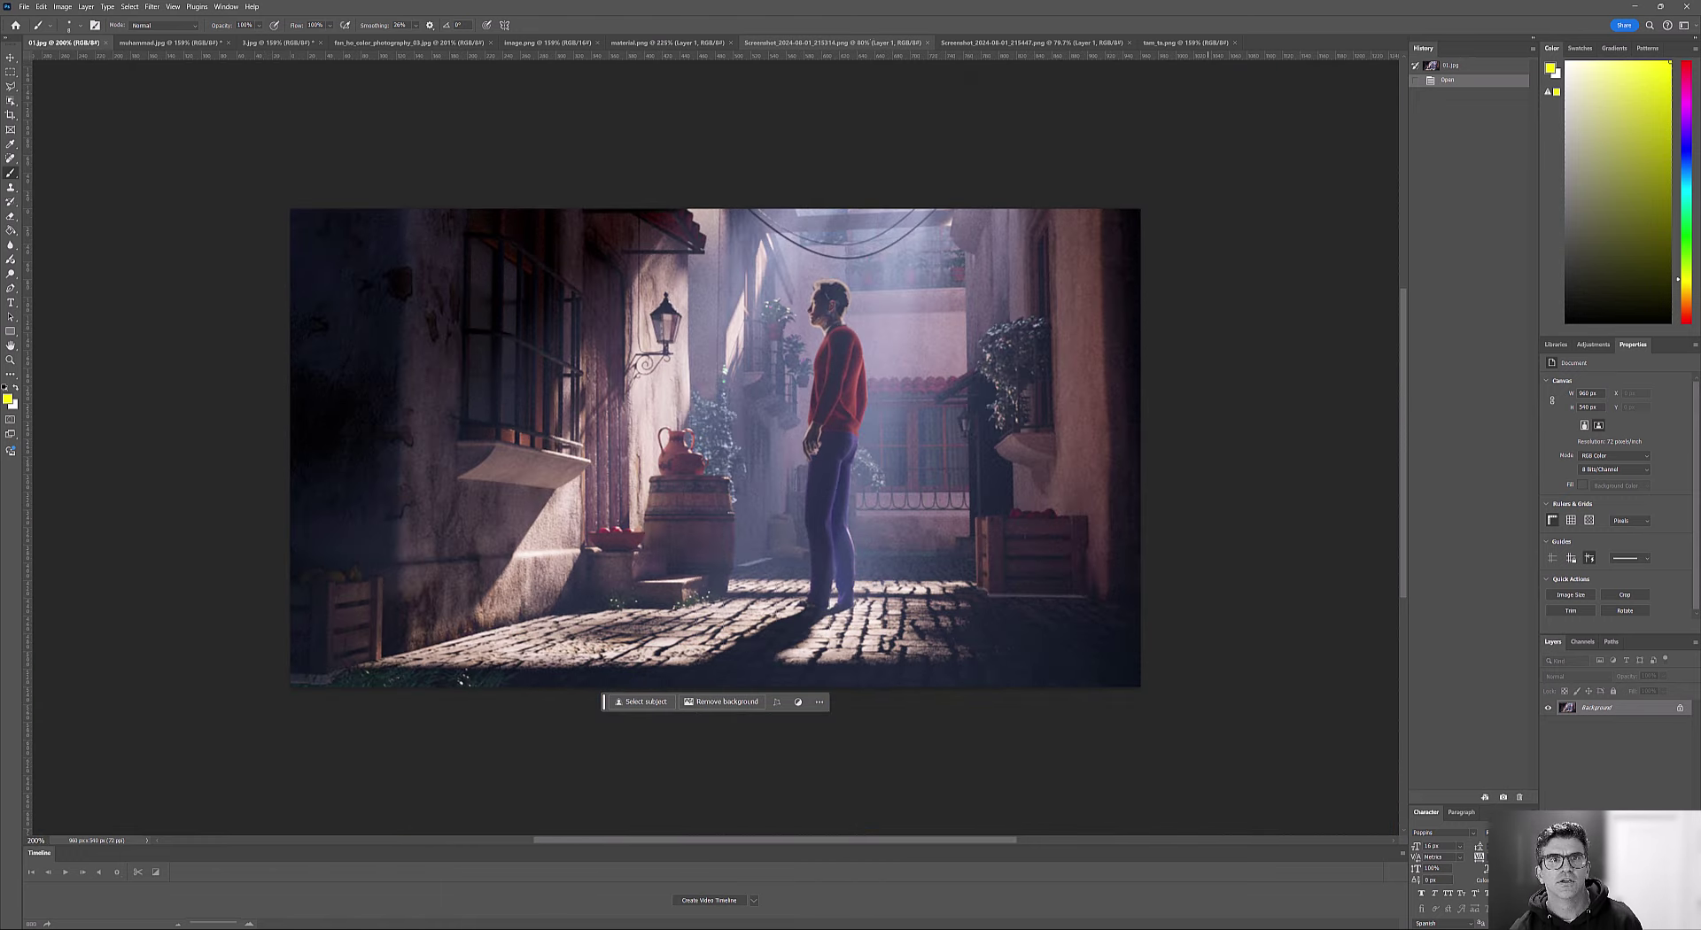
drag(412, 42, 160, 42)
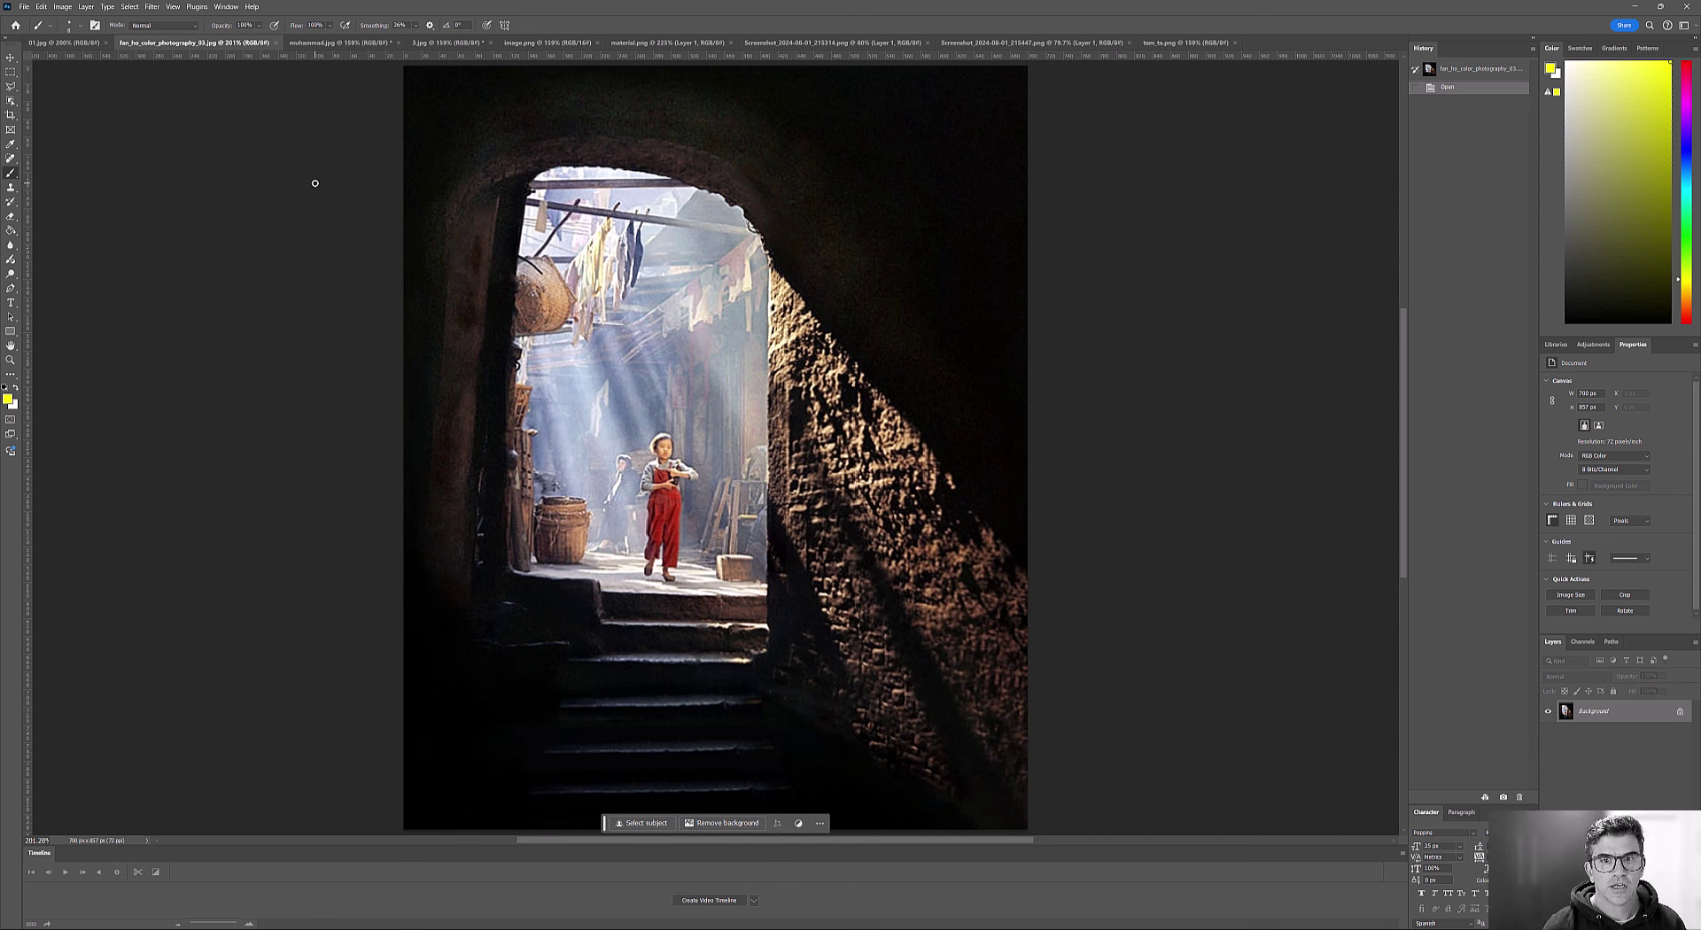
On the archway photo, draw a yellow arrow down to the child, trace diagonals along the wall shadow and stairs, and circle the archway.
mouse_move(556, 215)
mouse_down()
mouse_move(660, 443)
mouse_move(652, 390)
mouse_up()
drag(770, 264, 977, 557)
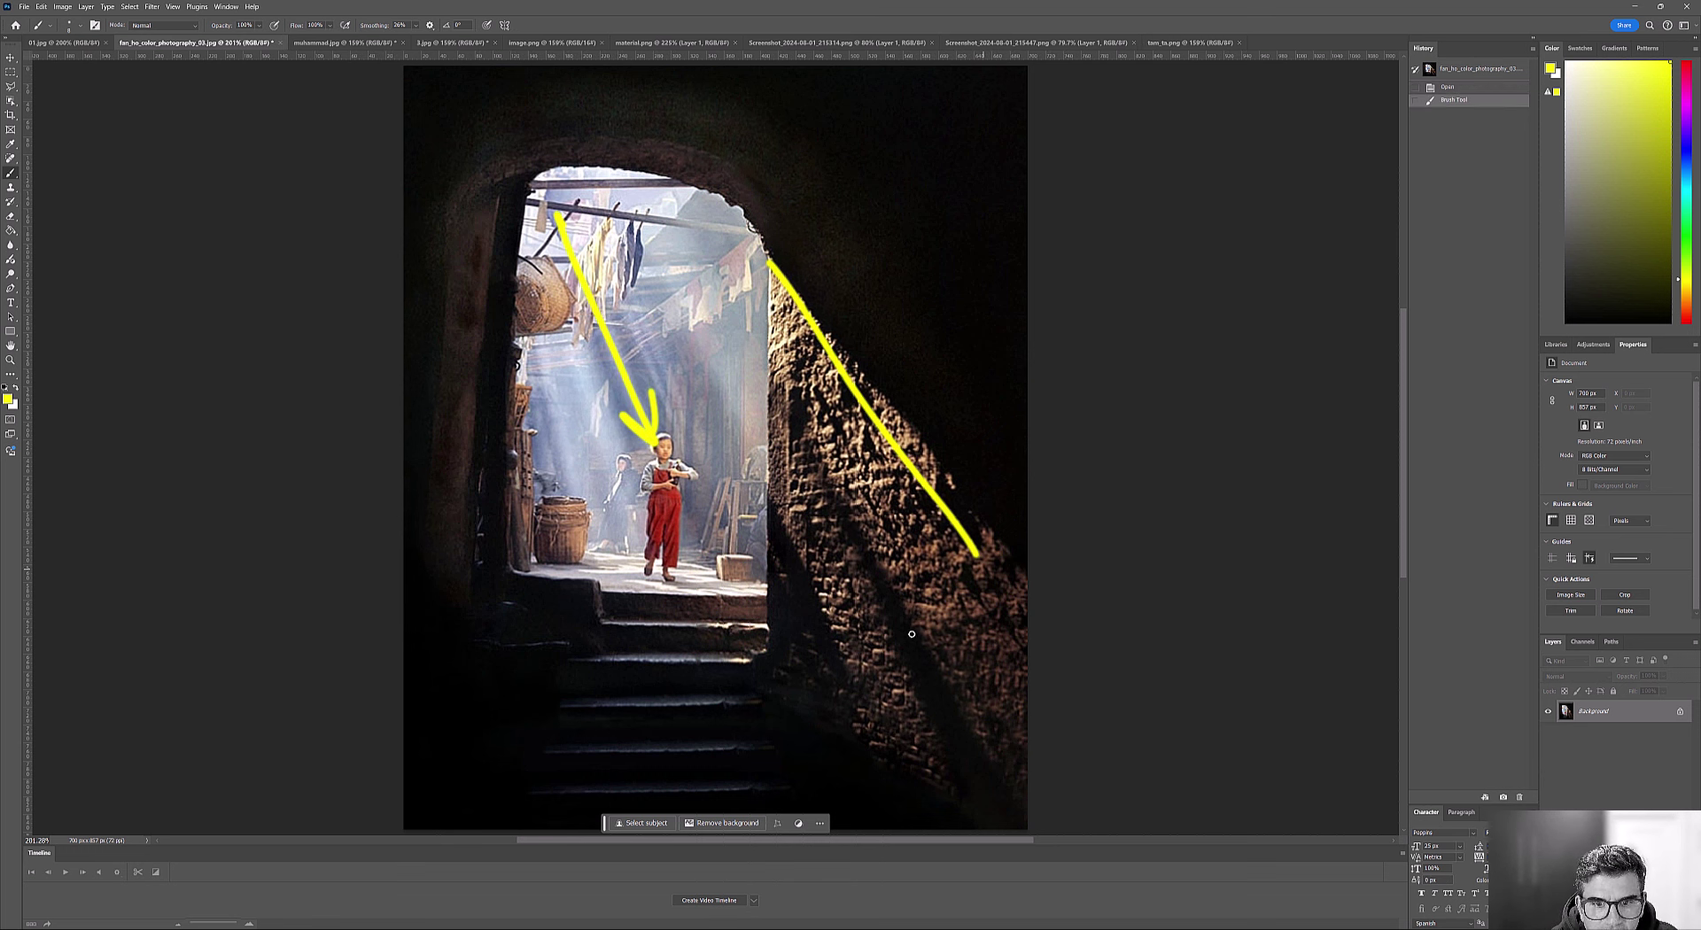
click(681, 592)
drag(565, 526, 913, 829)
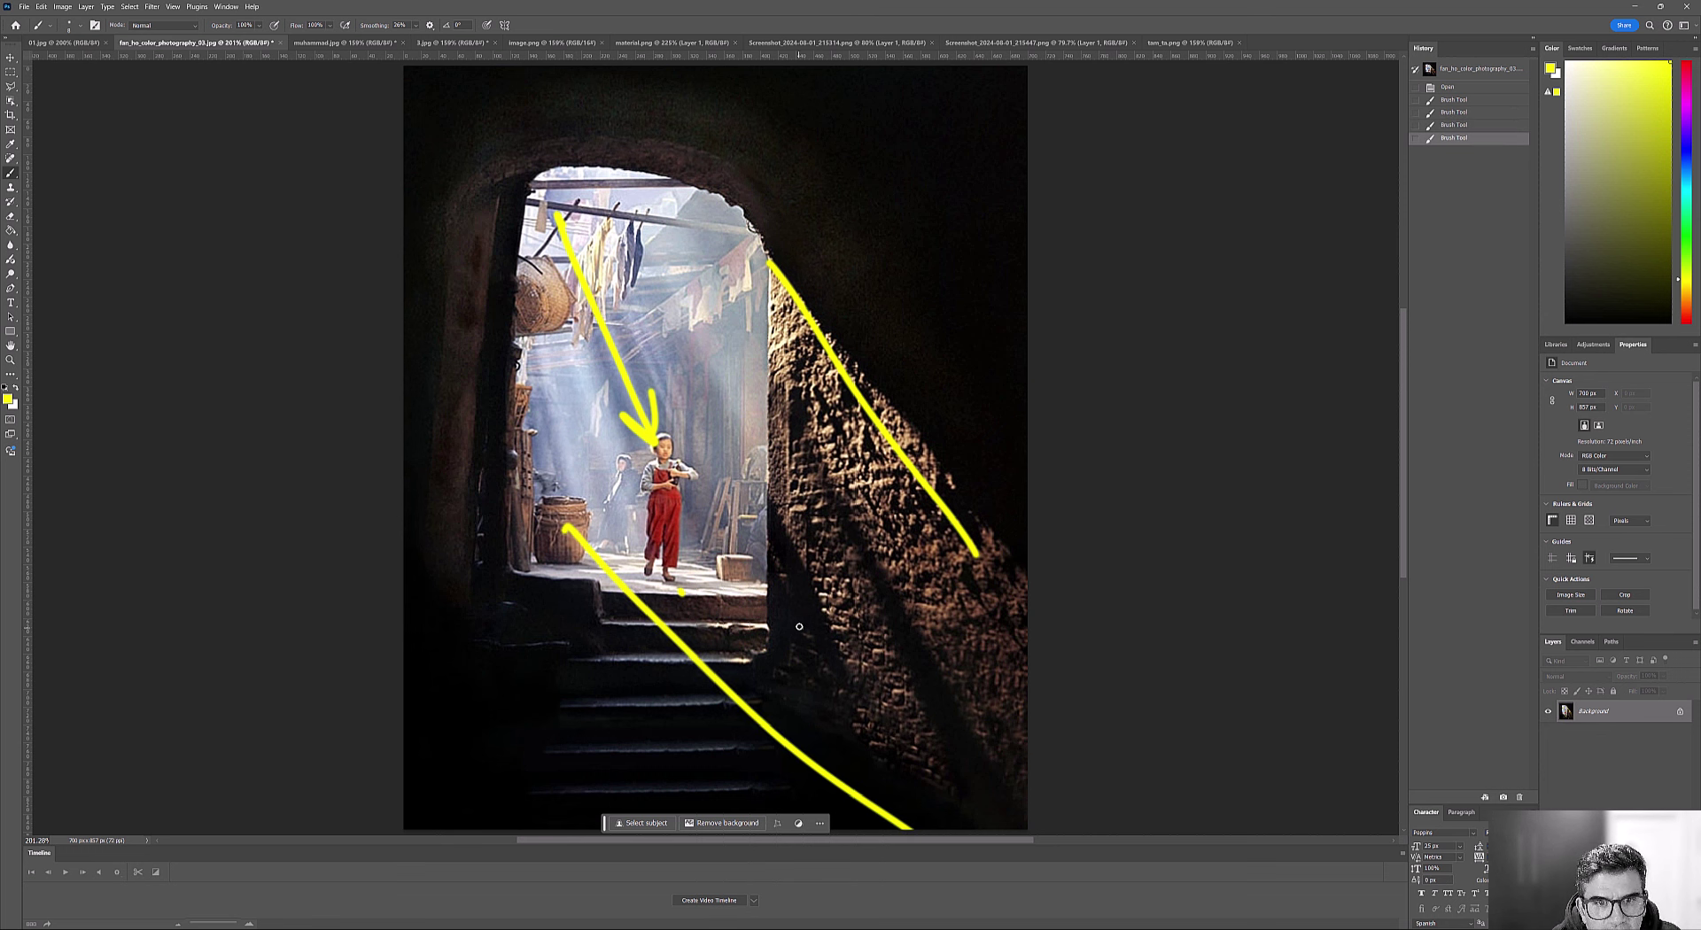
mouse_move(840, 252)
mouse_down()
mouse_move(829, 226)
mouse_move(705, 654)
mouse_move(719, 160)
mouse_up()
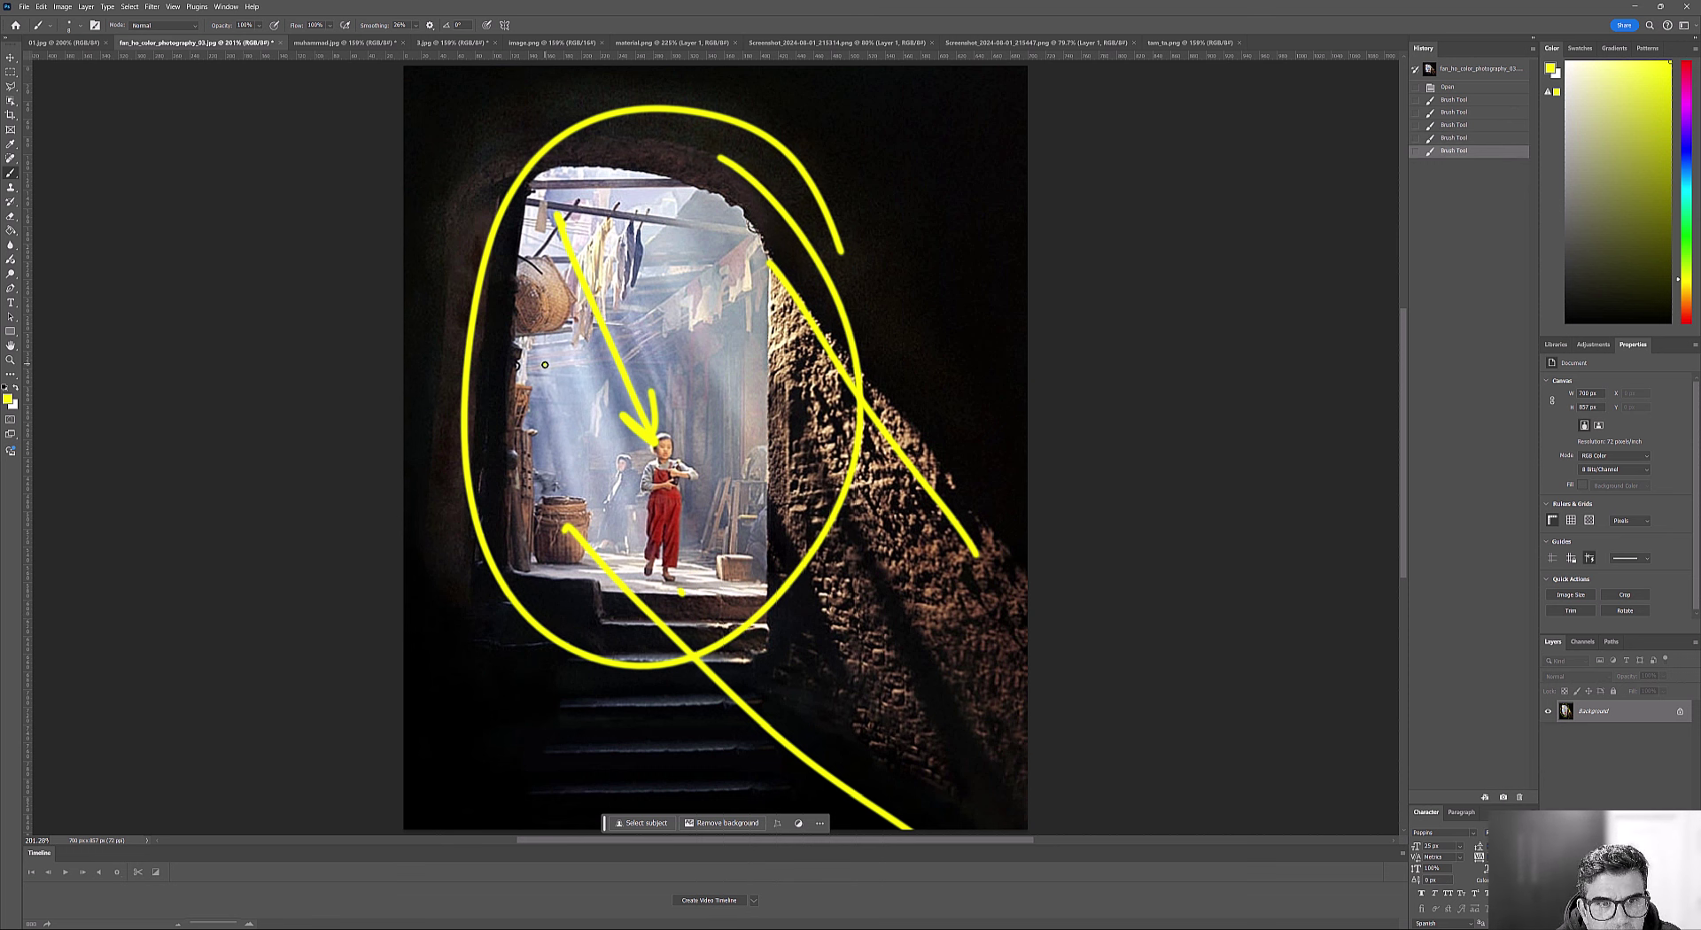
Circle the child and mark the haze and dark surroundings in yellow, and return to the alley render.
drag(541, 365, 550, 409)
mouse_move(696, 424)
mouse_down()
mouse_move(621, 520)
mouse_move(682, 424)
mouse_up()
drag(935, 299, 975, 370)
drag(524, 730, 559, 792)
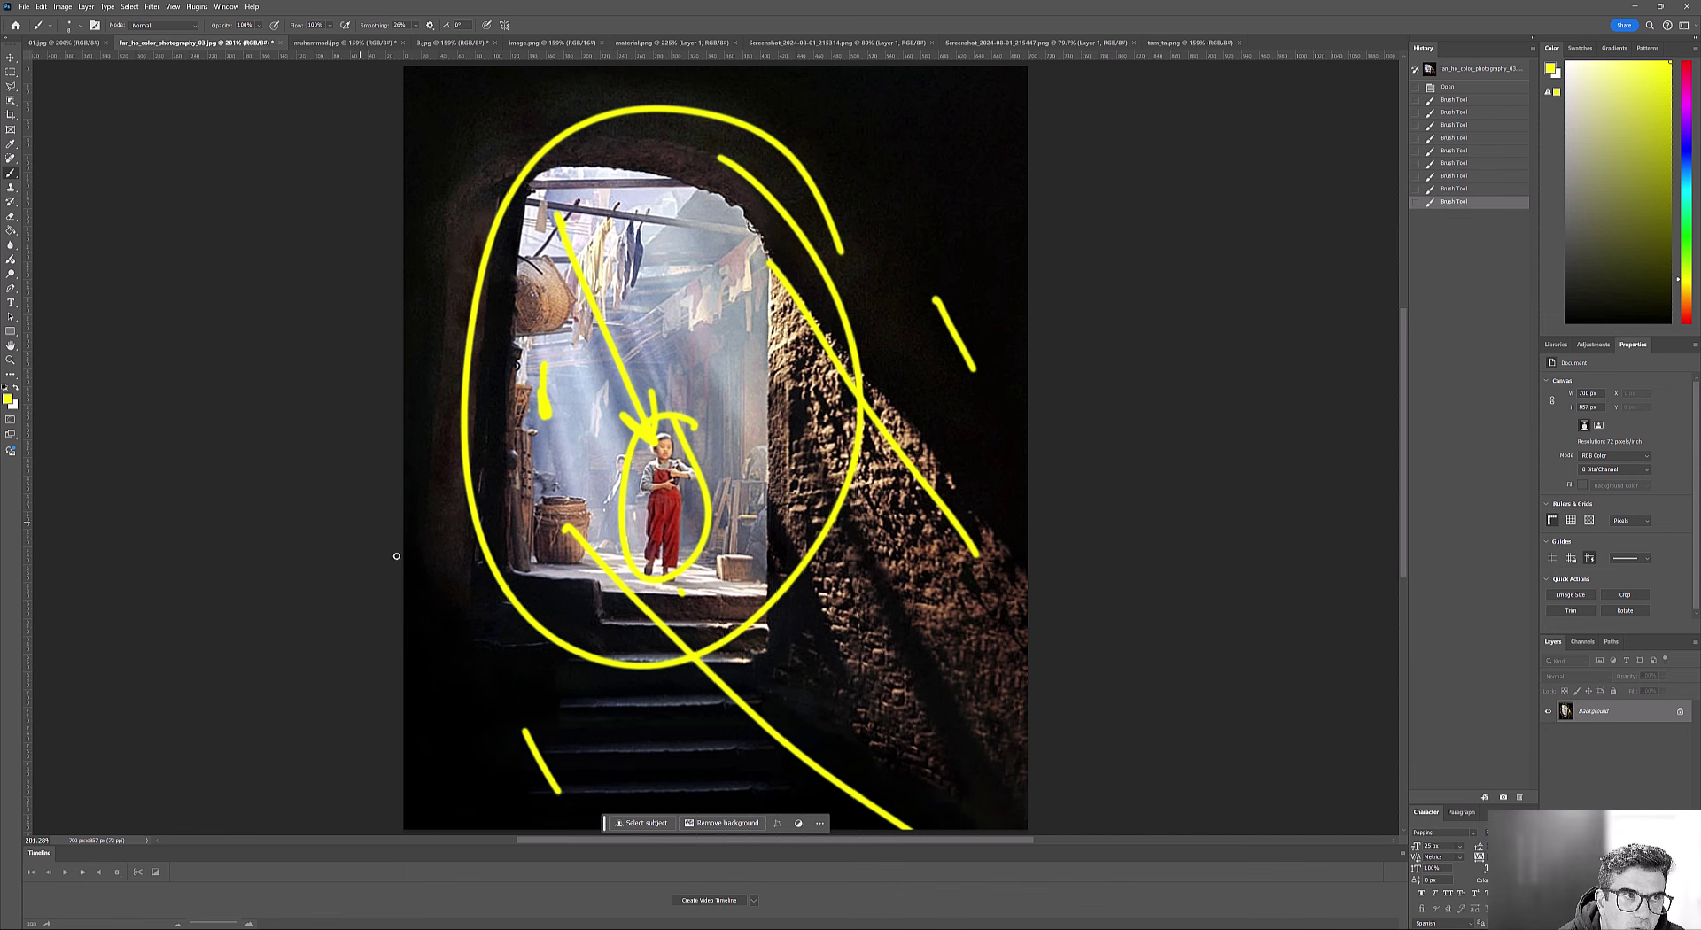
click(64, 43)
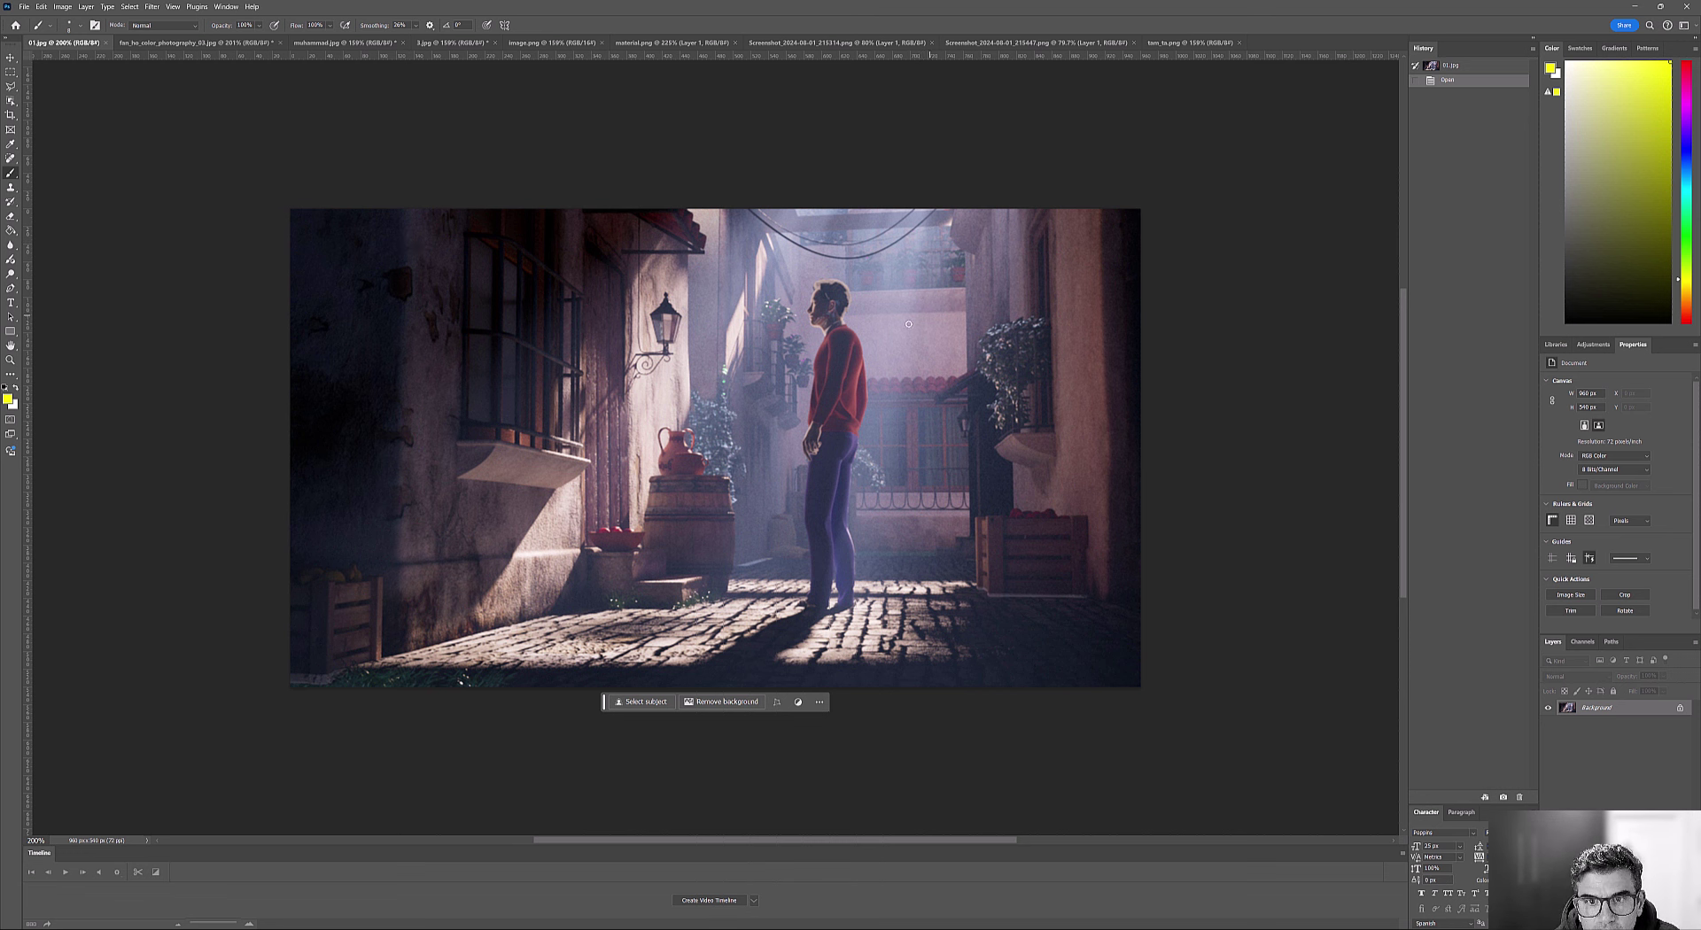
Circle the standing man in yellow, and brush strokes over the bright haze behind him and the alley's four dark corners.
drag(949, 304, 889, 350)
drag(989, 305, 906, 384)
mouse_move(873, 314)
mouse_down()
mouse_move(808, 278)
mouse_move(853, 347)
mouse_up()
drag(423, 232, 312, 388)
drag(443, 476, 376, 684)
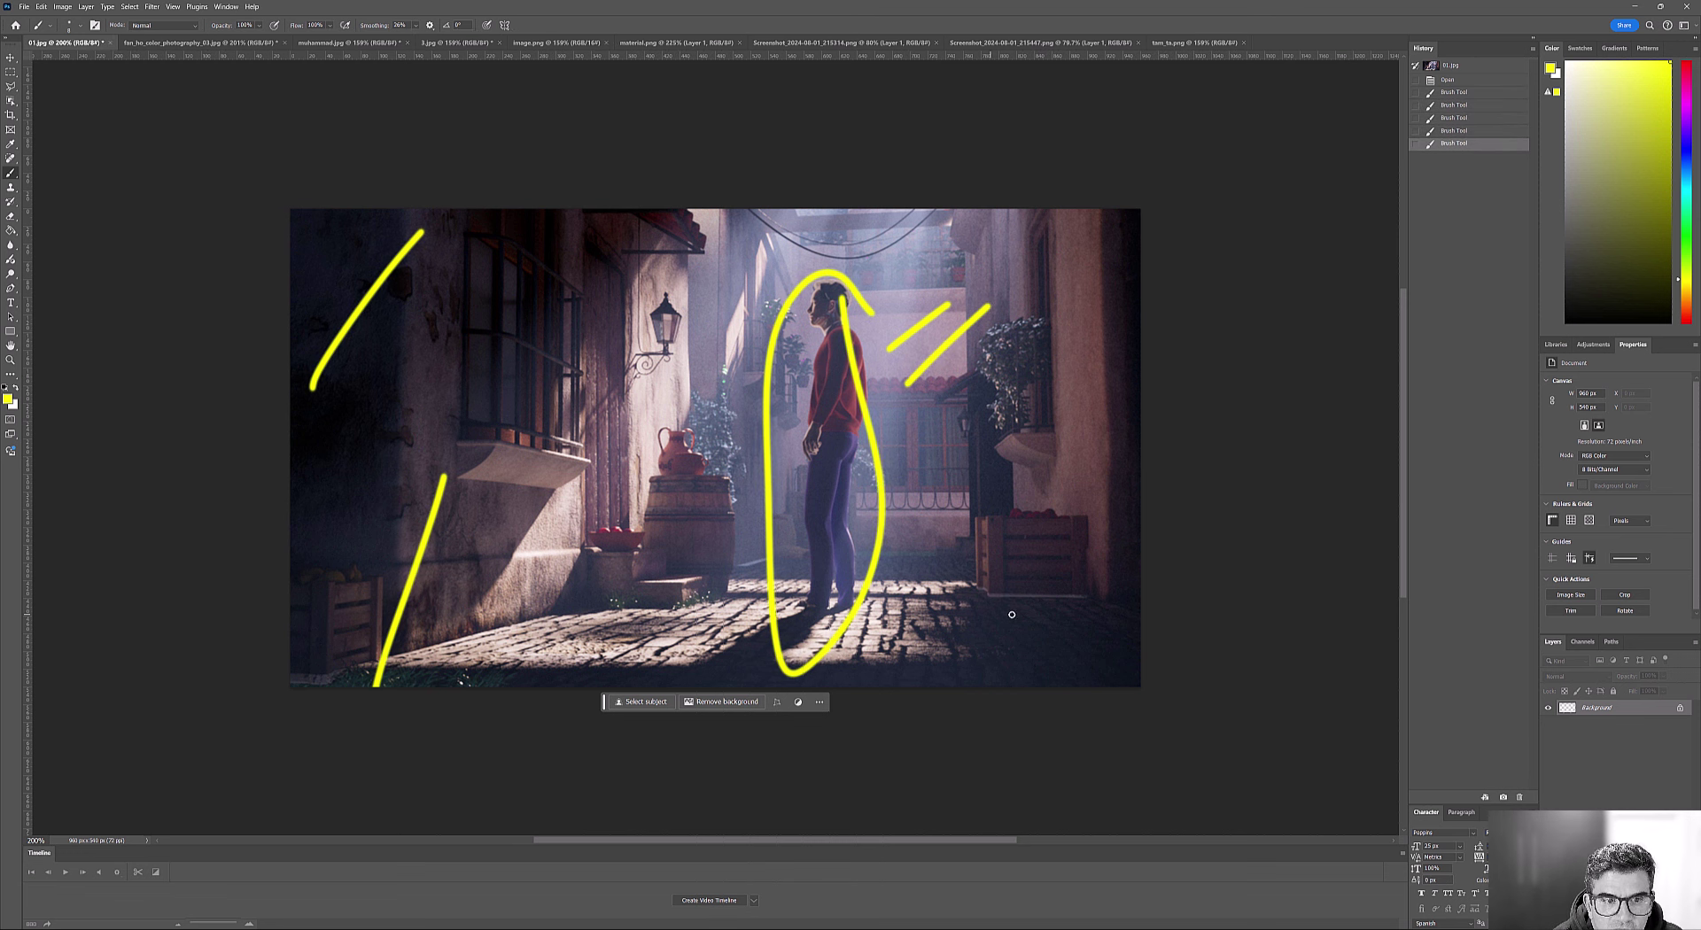
drag(1099, 616, 1034, 685)
drag(1110, 217, 1044, 313)
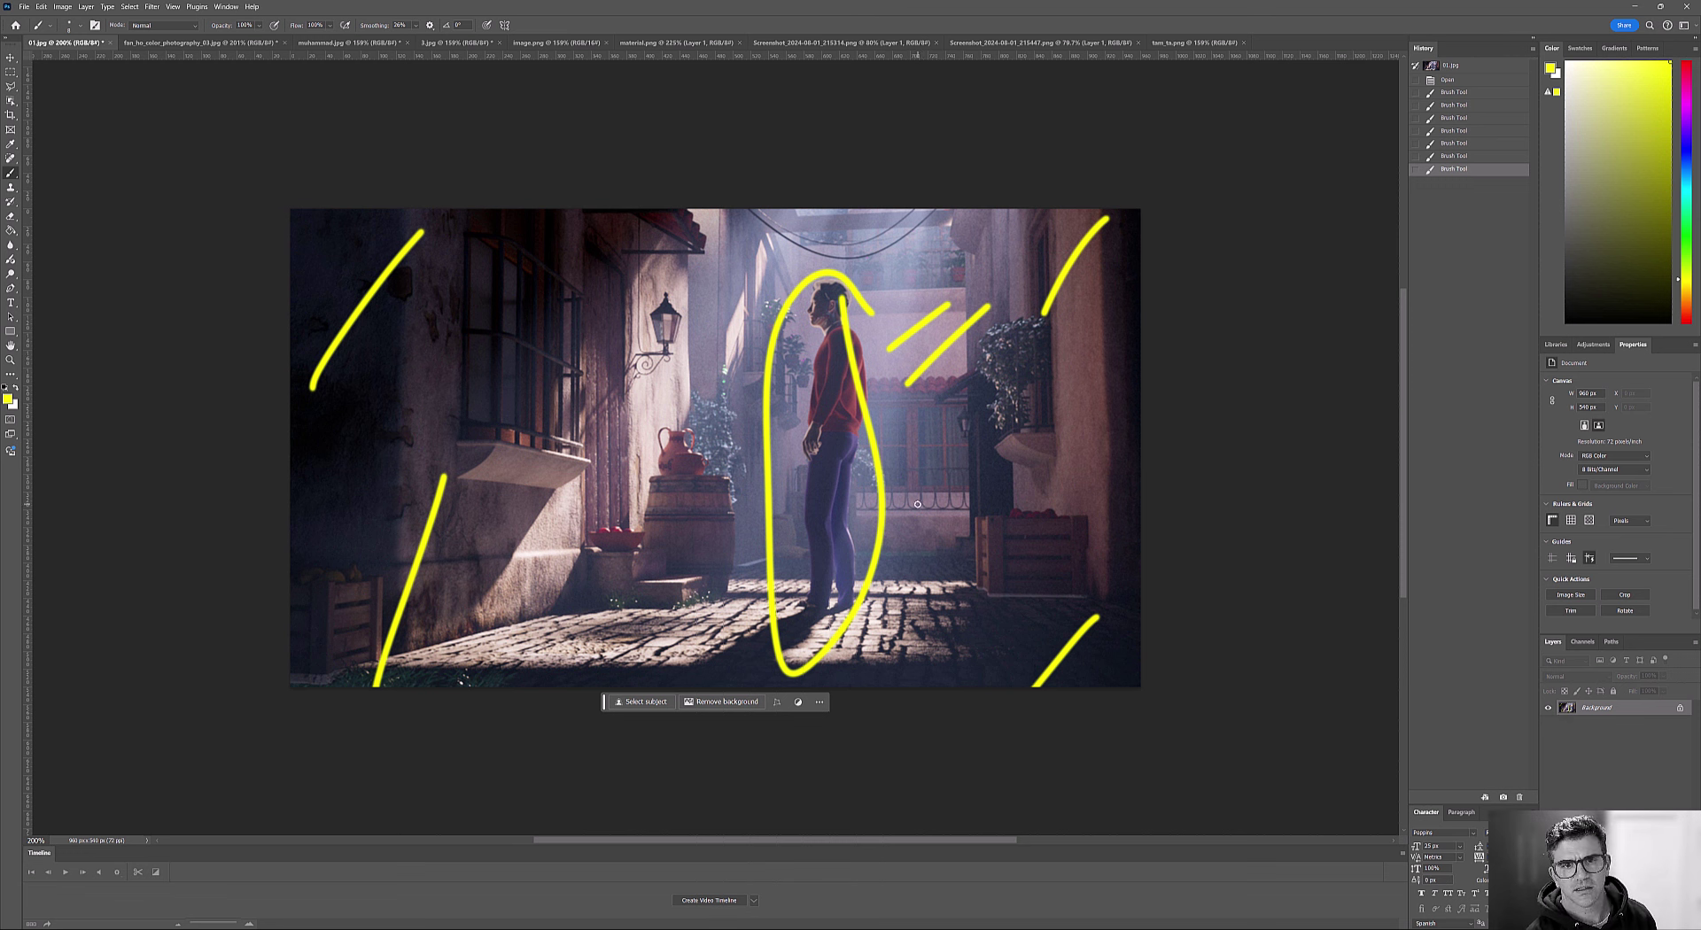
Undo all the yellow marks on the alley render.
key(ctrl+z)
key(ctrl+z)
key(ctrl+z)
key(ctrl+z)
key(ctrl+z)
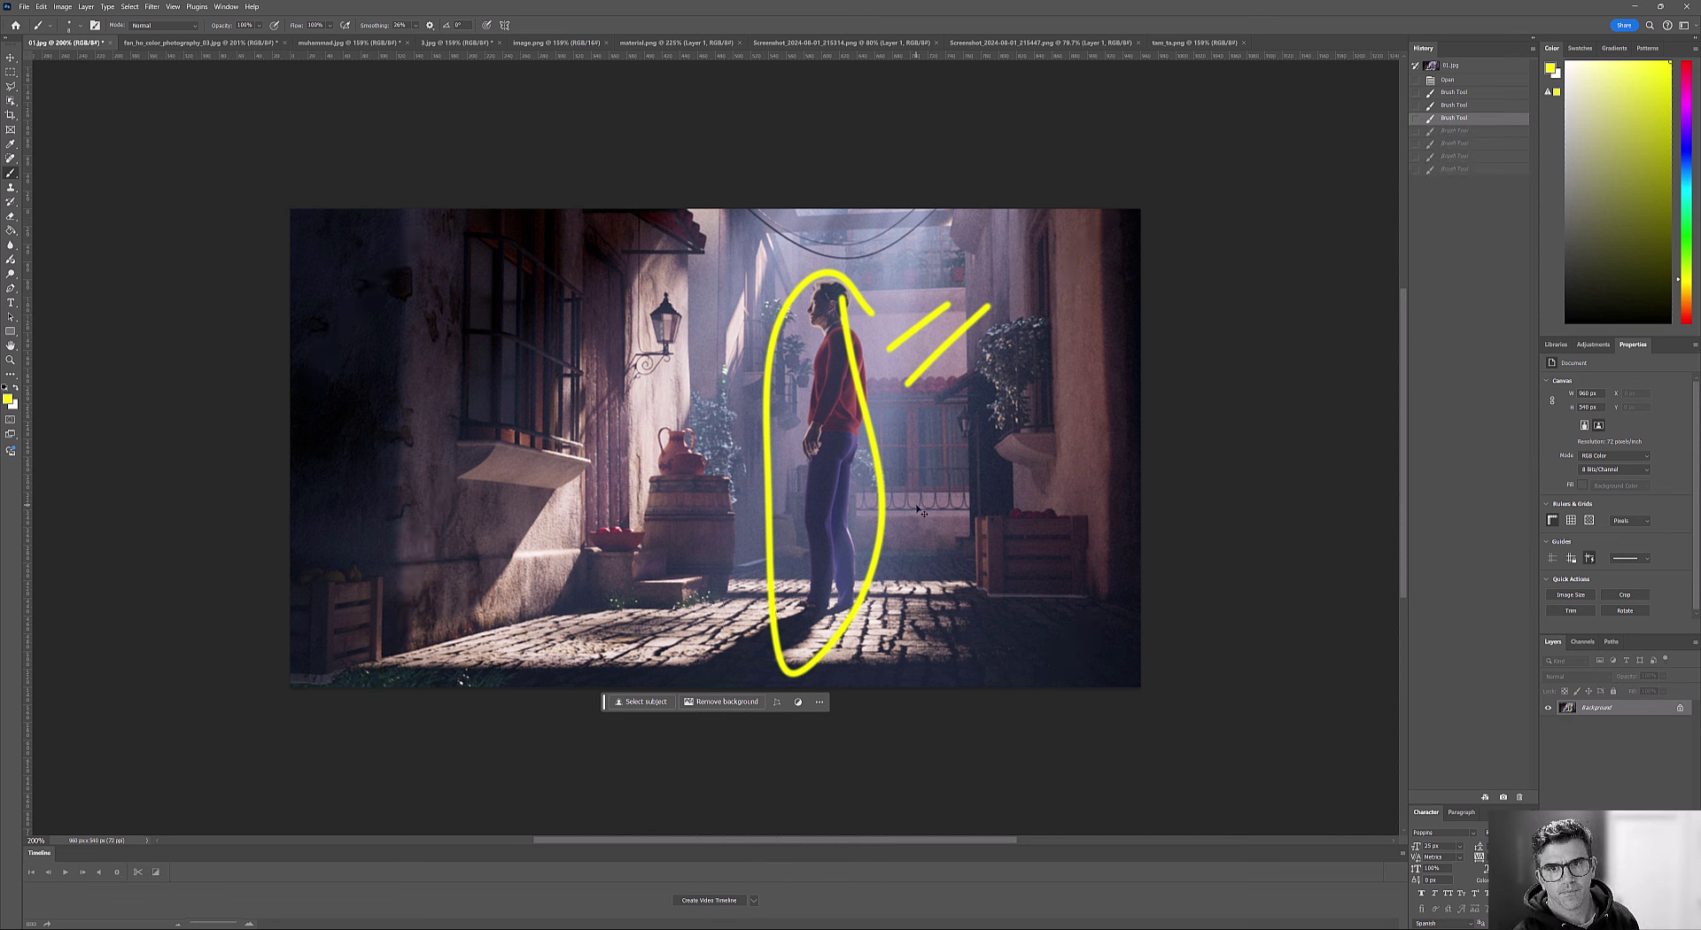
key(ctrl+z)
key(ctrl+z)
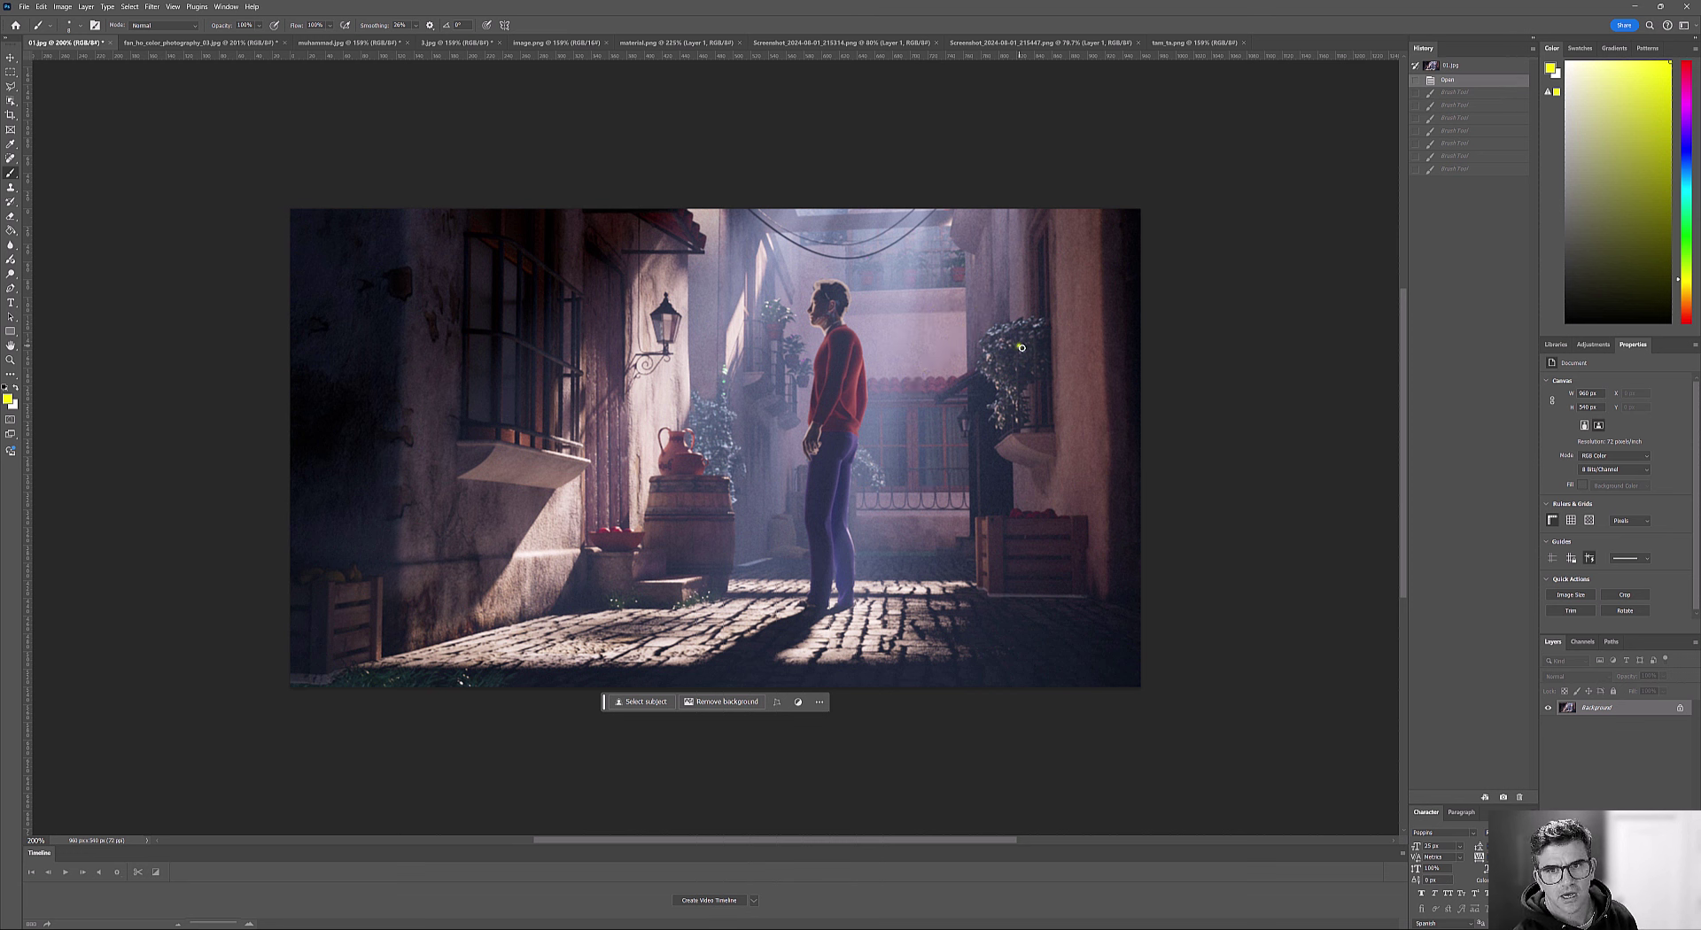
Circle the hanging plant and crate area, and the man's face in yellow, undoing each circle.
drag(1018, 340, 978, 304)
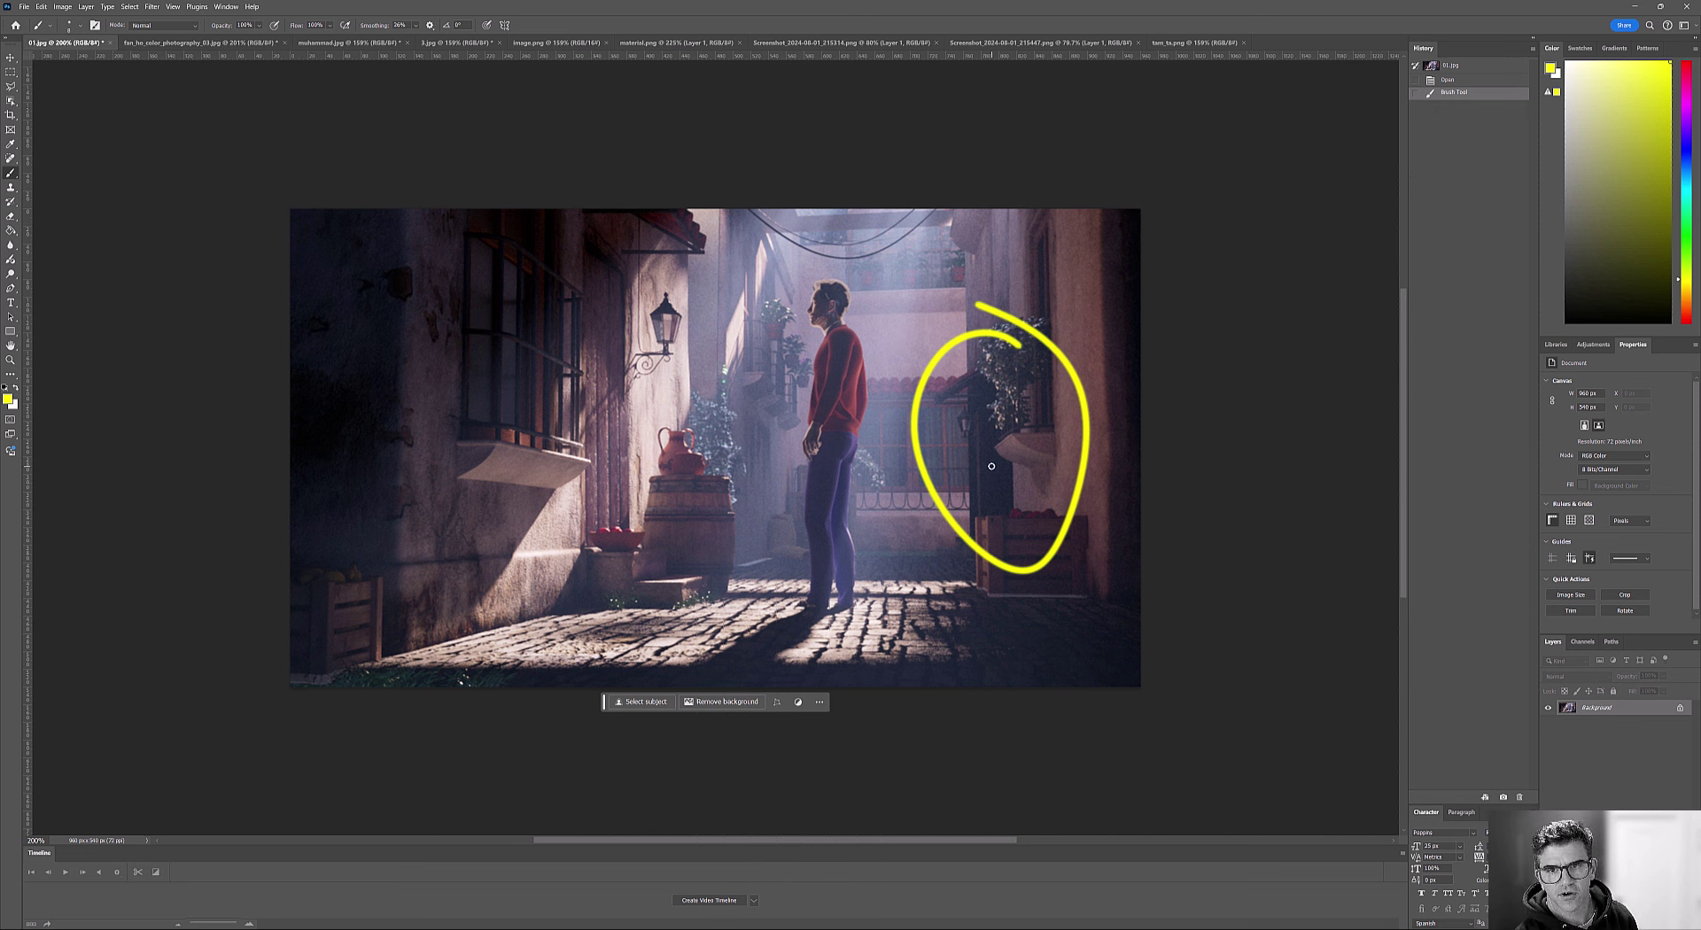
key(ctrl+z)
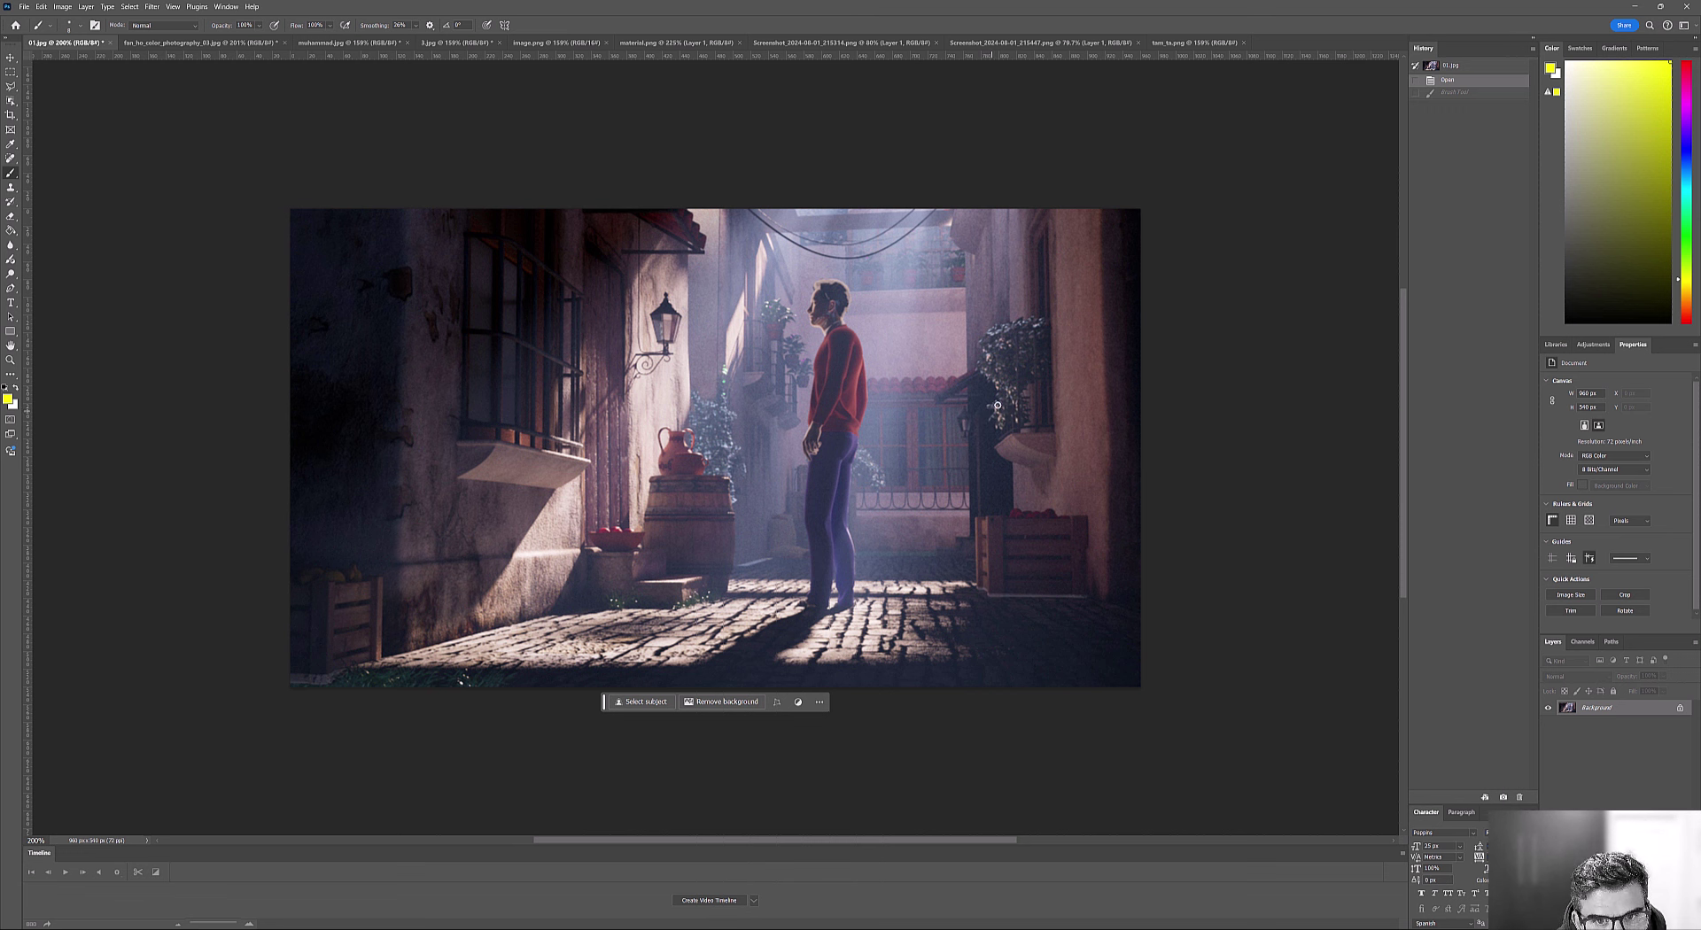
click(828, 332)
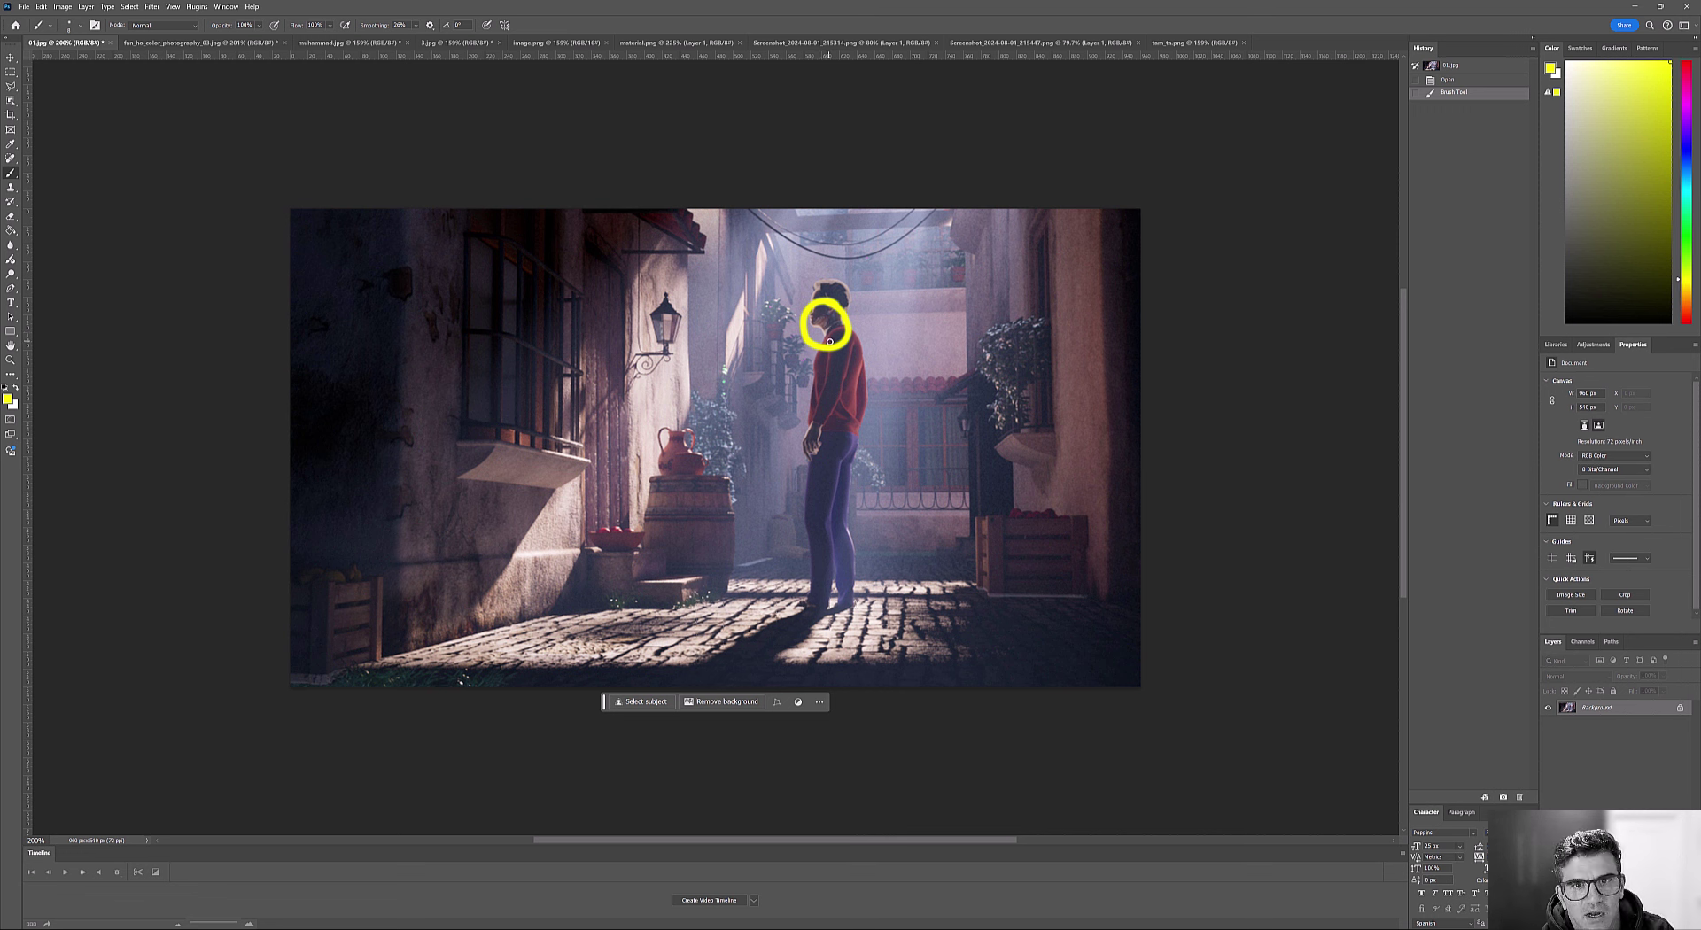
key(ctrl+z)
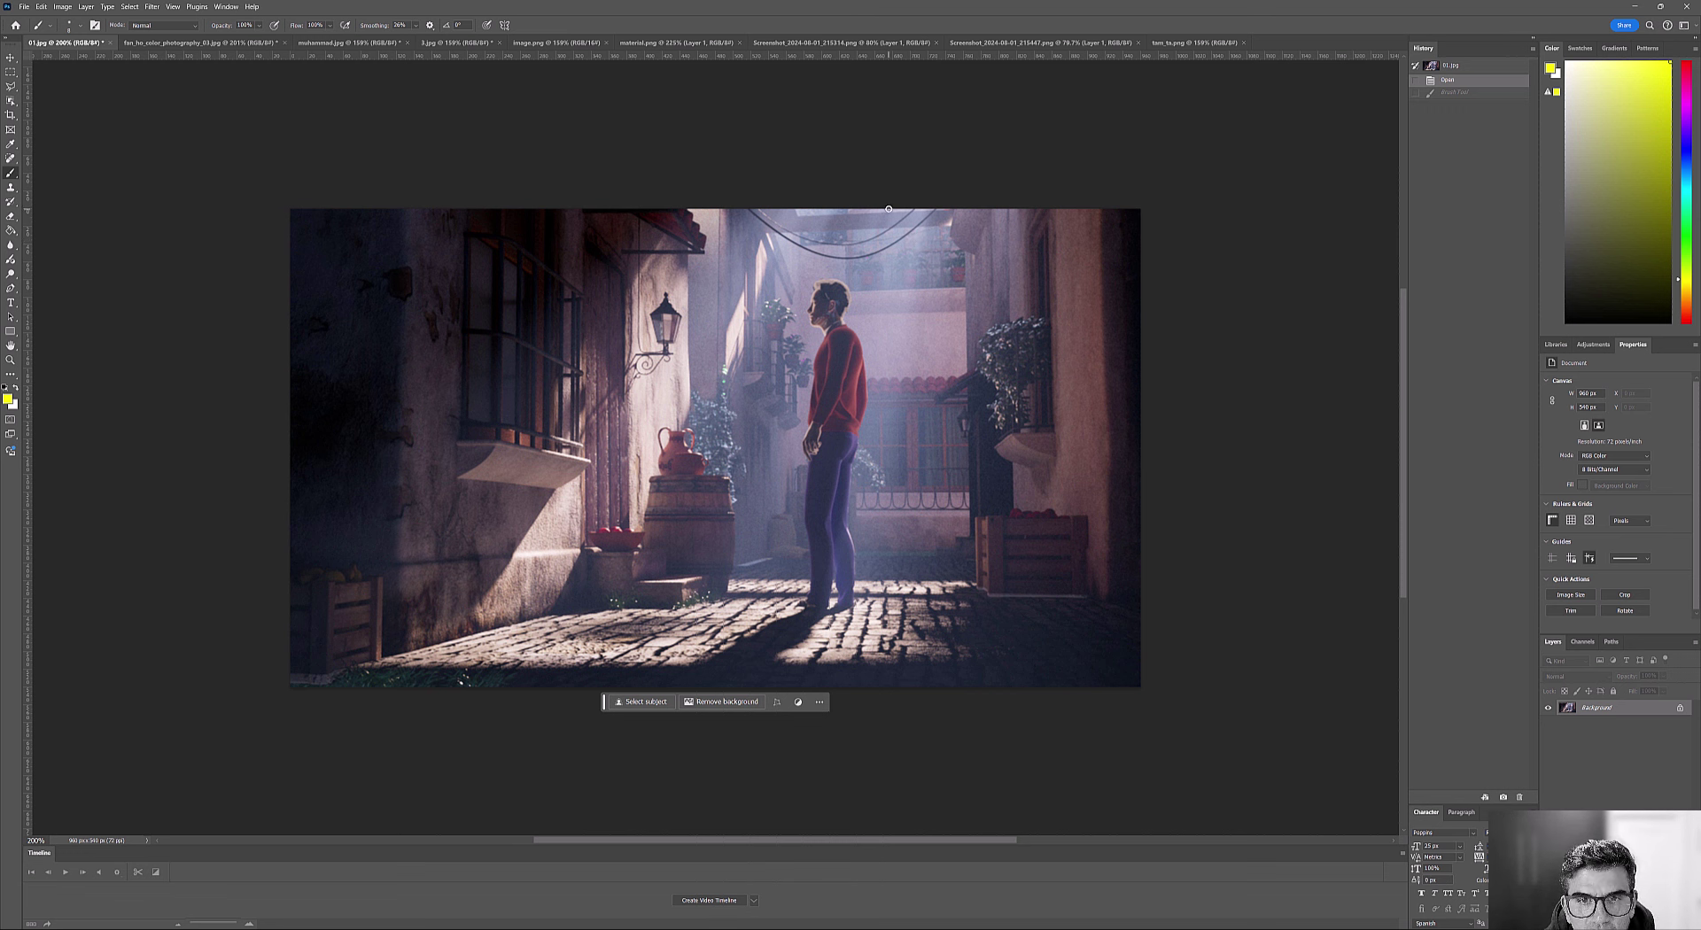
Brush three slanted yellow light-ray strokes beside the man's head and shoulders, and undo them.
drag(888, 210, 847, 312)
drag(927, 235, 882, 362)
drag(954, 259, 901, 373)
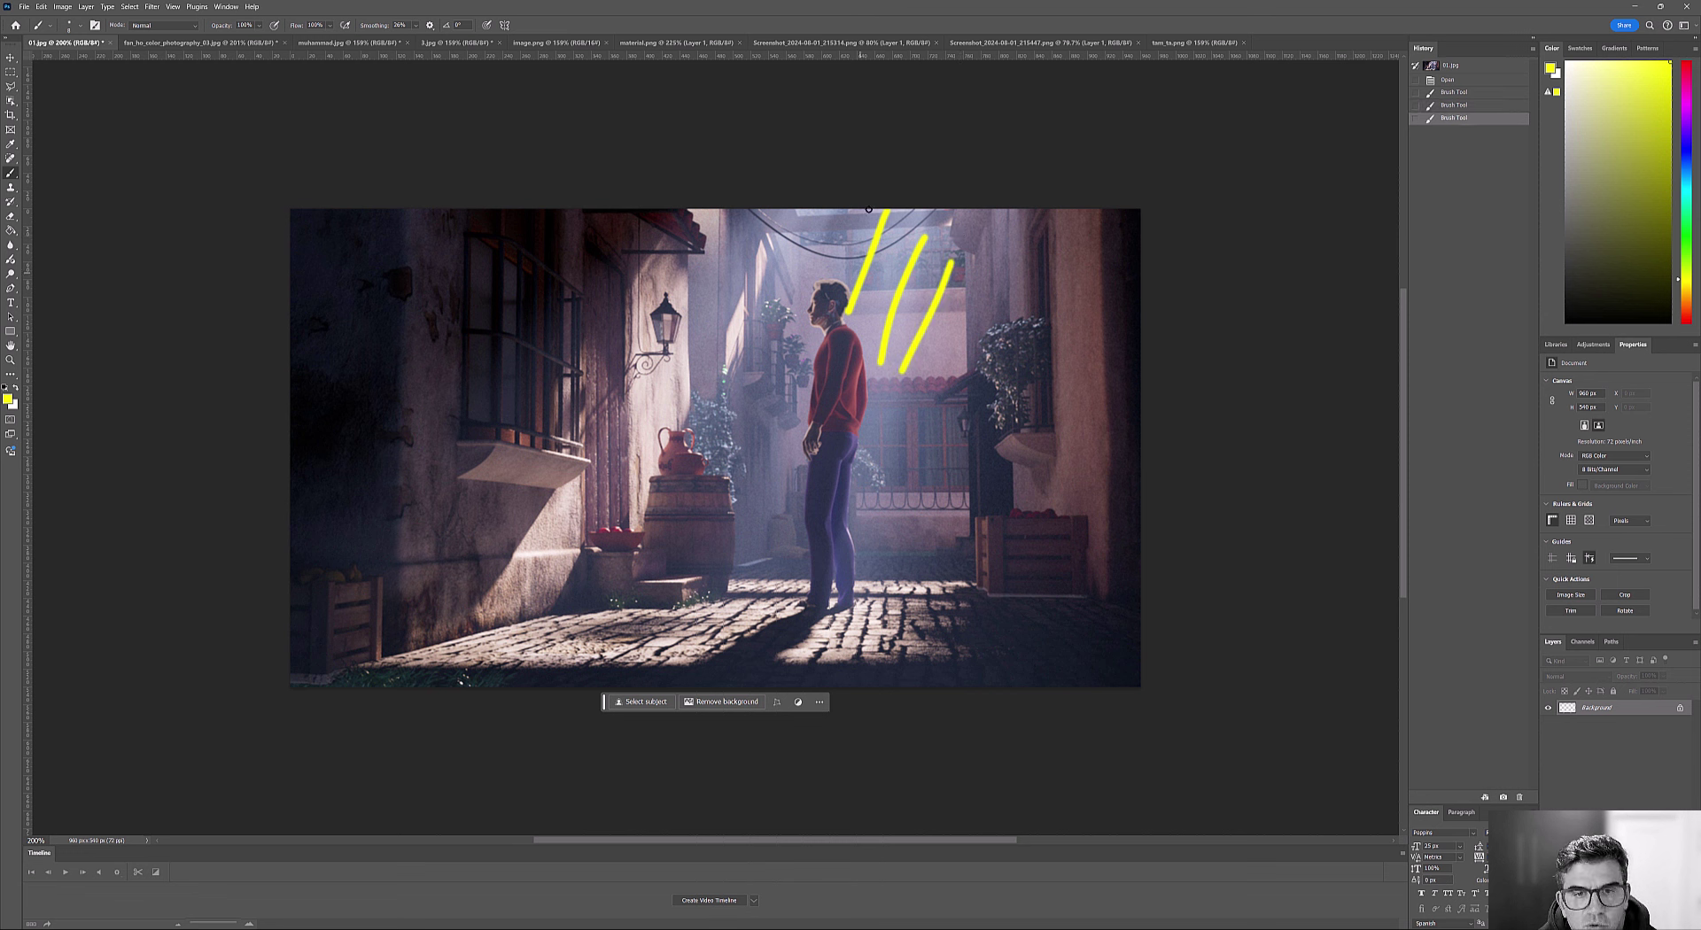
key(ctrl+z)
key(ctrl+z)
key(ctrl+z)
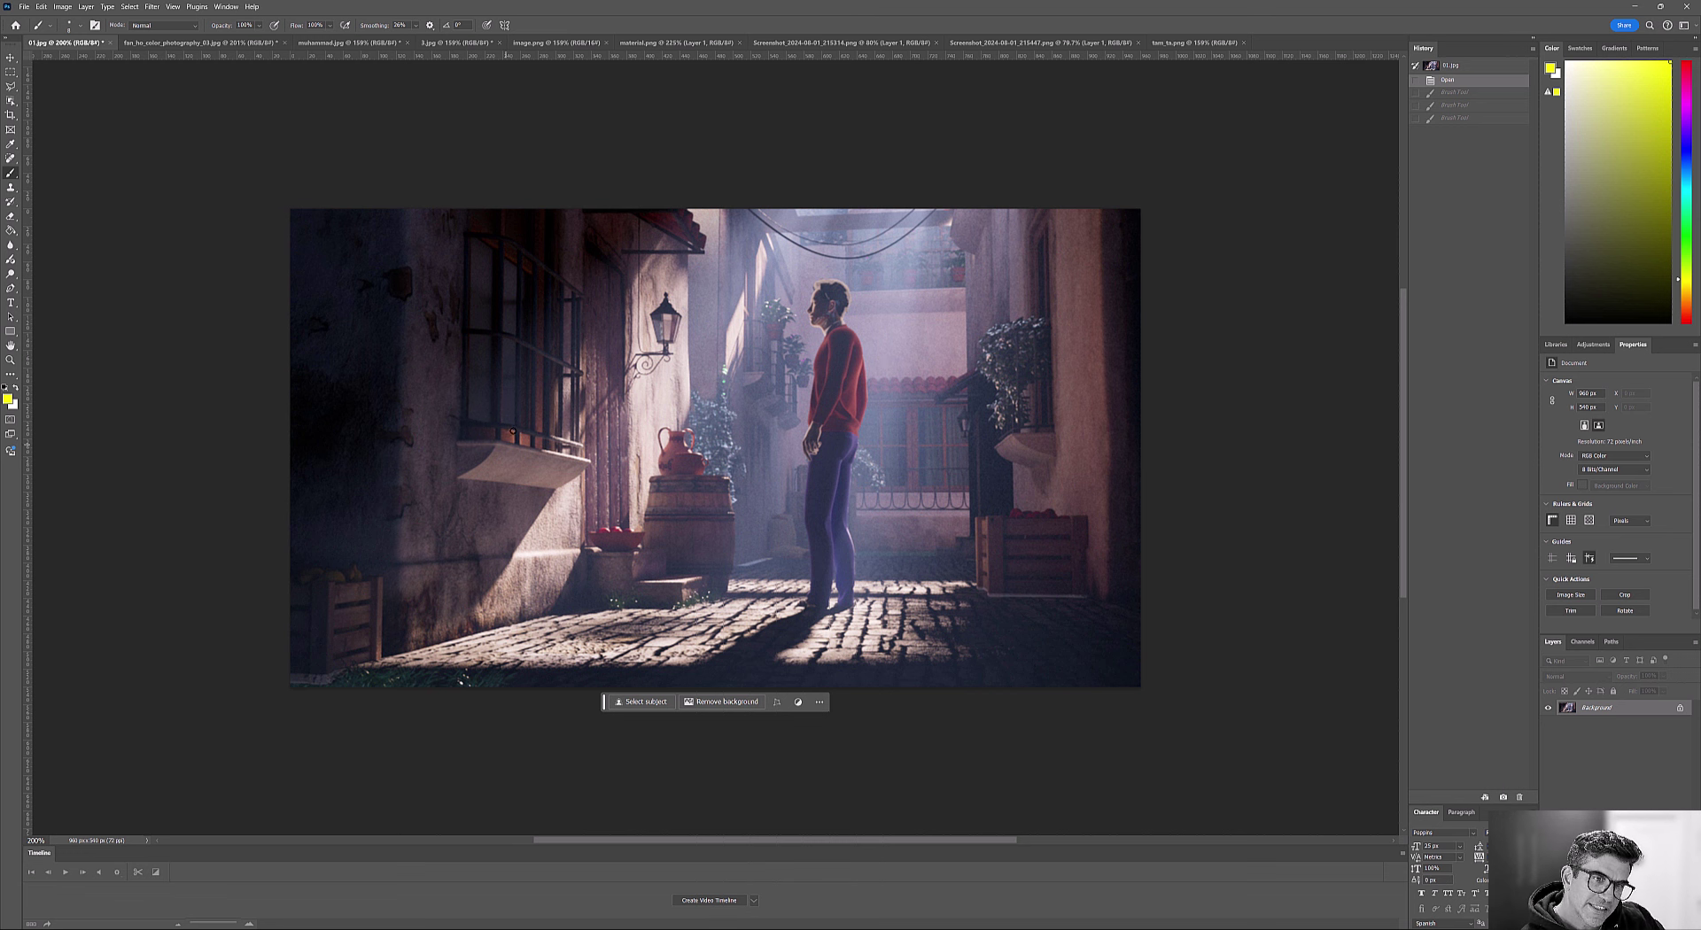
Outline the lit area of the alley in yellow along the wall, ground and far side, and undo the outline.
mouse_move(566, 467)
mouse_down()
mouse_move(421, 685)
mouse_move(695, 643)
mouse_move(799, 642)
mouse_move(965, 678)
mouse_up()
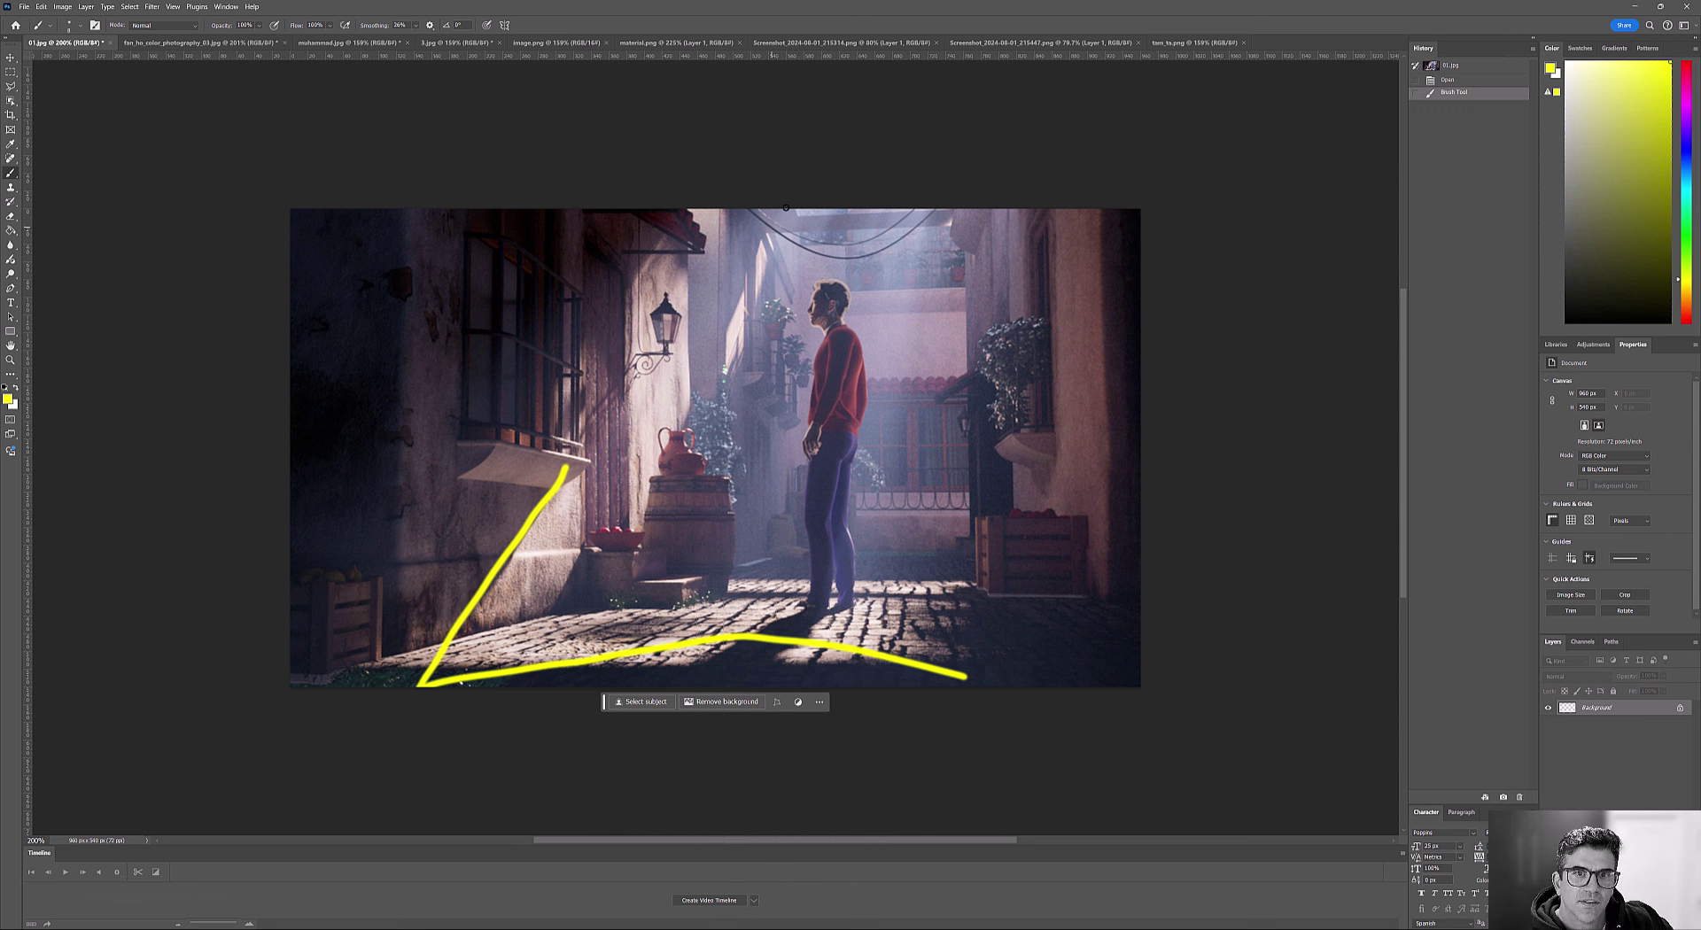
mouse_move(785, 207)
mouse_down()
mouse_move(536, 502)
mouse_move(523, 571)
mouse_move(625, 568)
mouse_up()
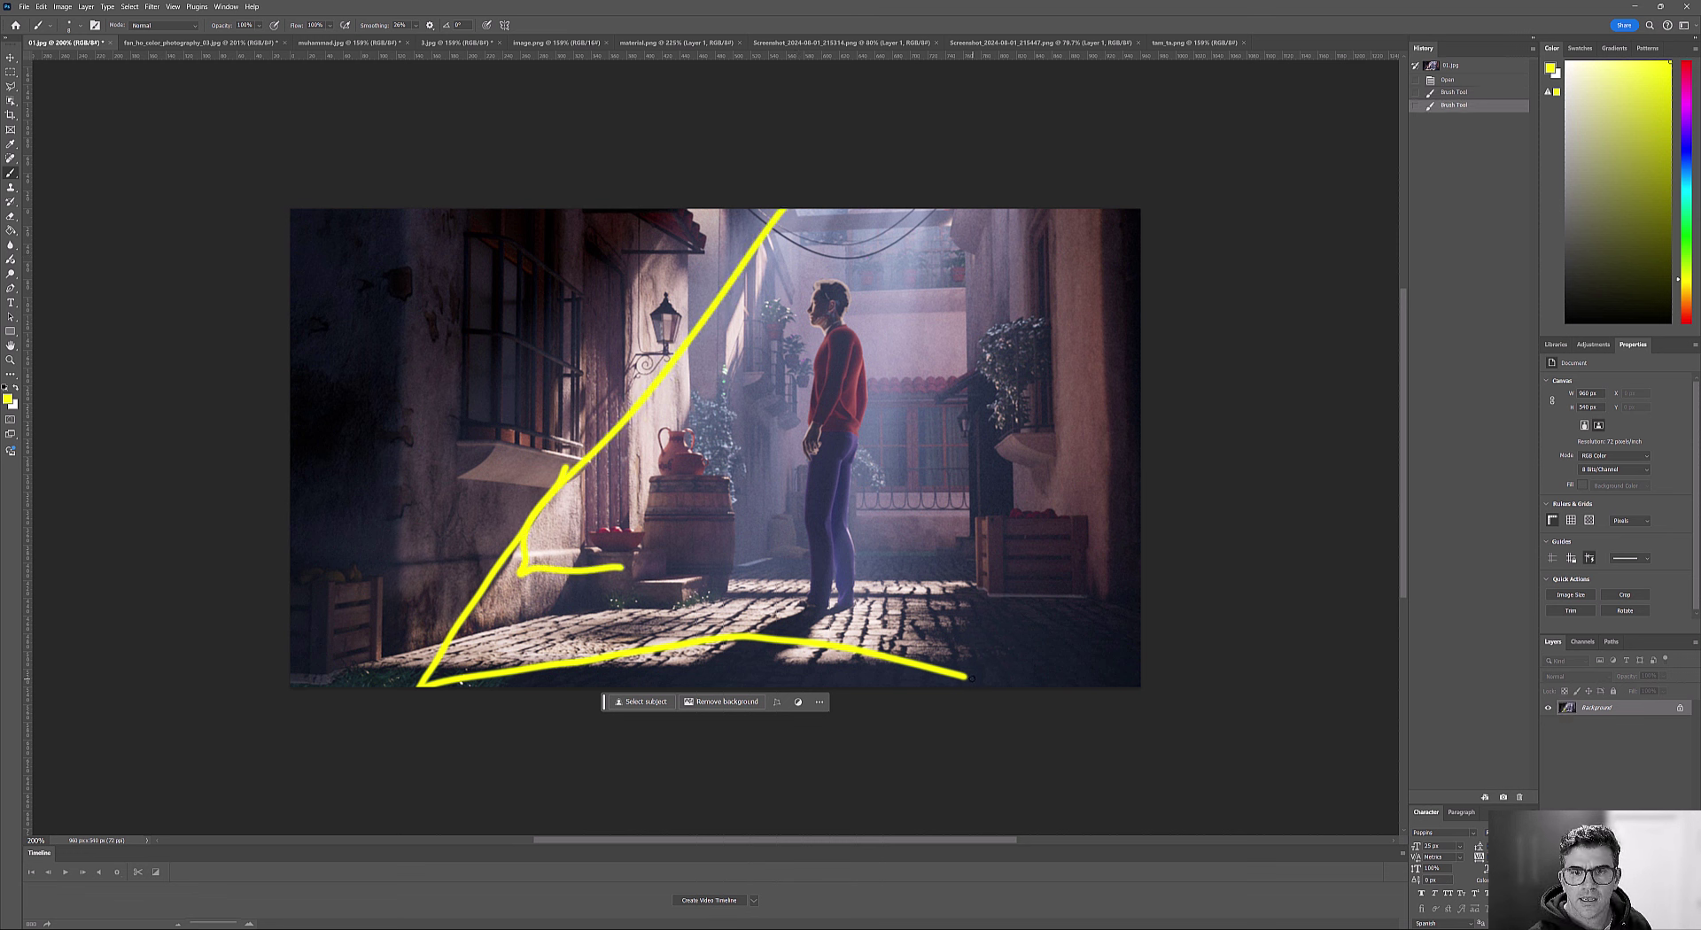
mouse_move(968, 678)
mouse_down()
mouse_move(1013, 493)
mouse_move(1039, 229)
mouse_move(842, 254)
mouse_up()
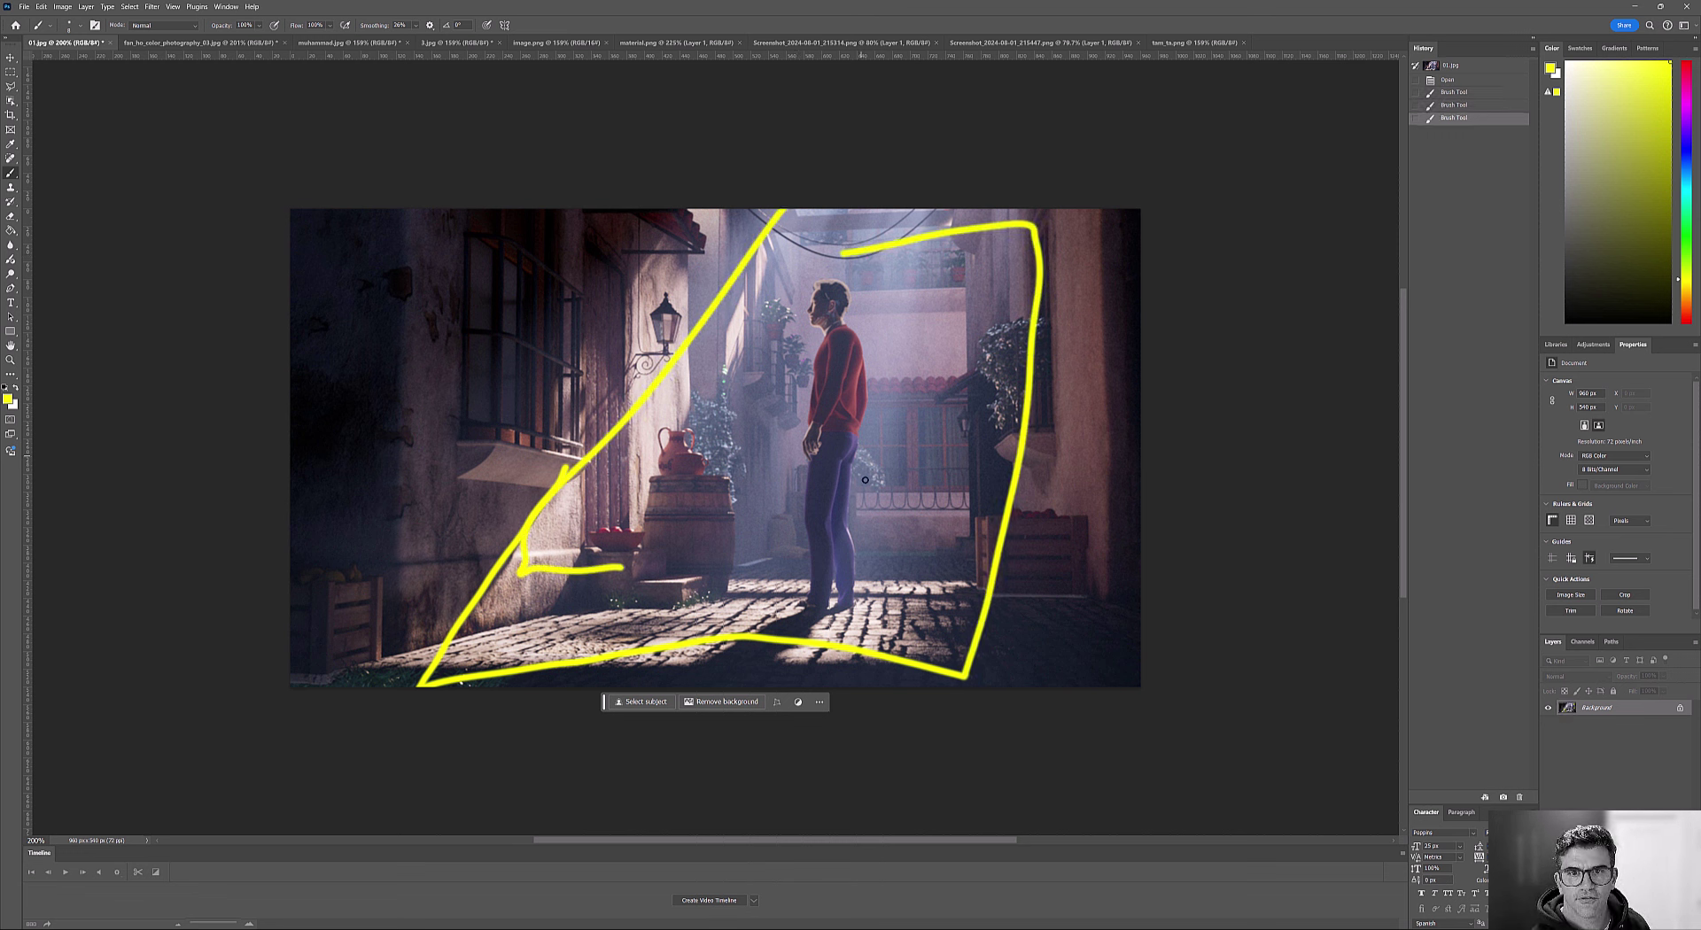
key(ctrl+z)
key(ctrl+z)
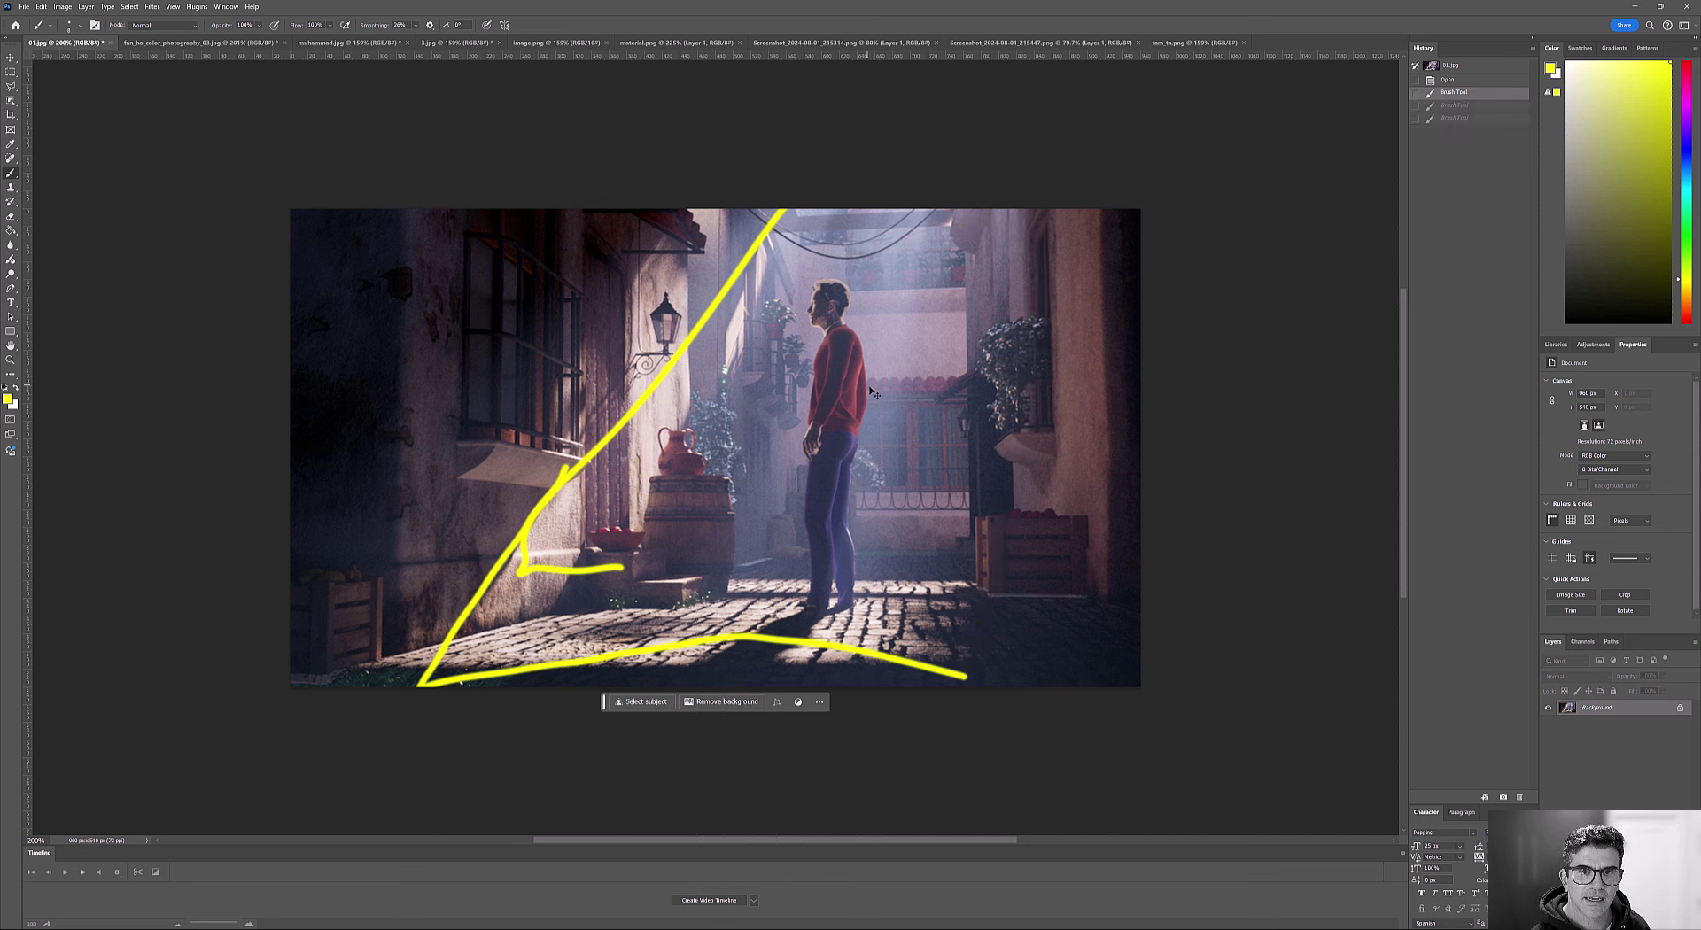
key(ctrl+z)
key(ctrl+z)
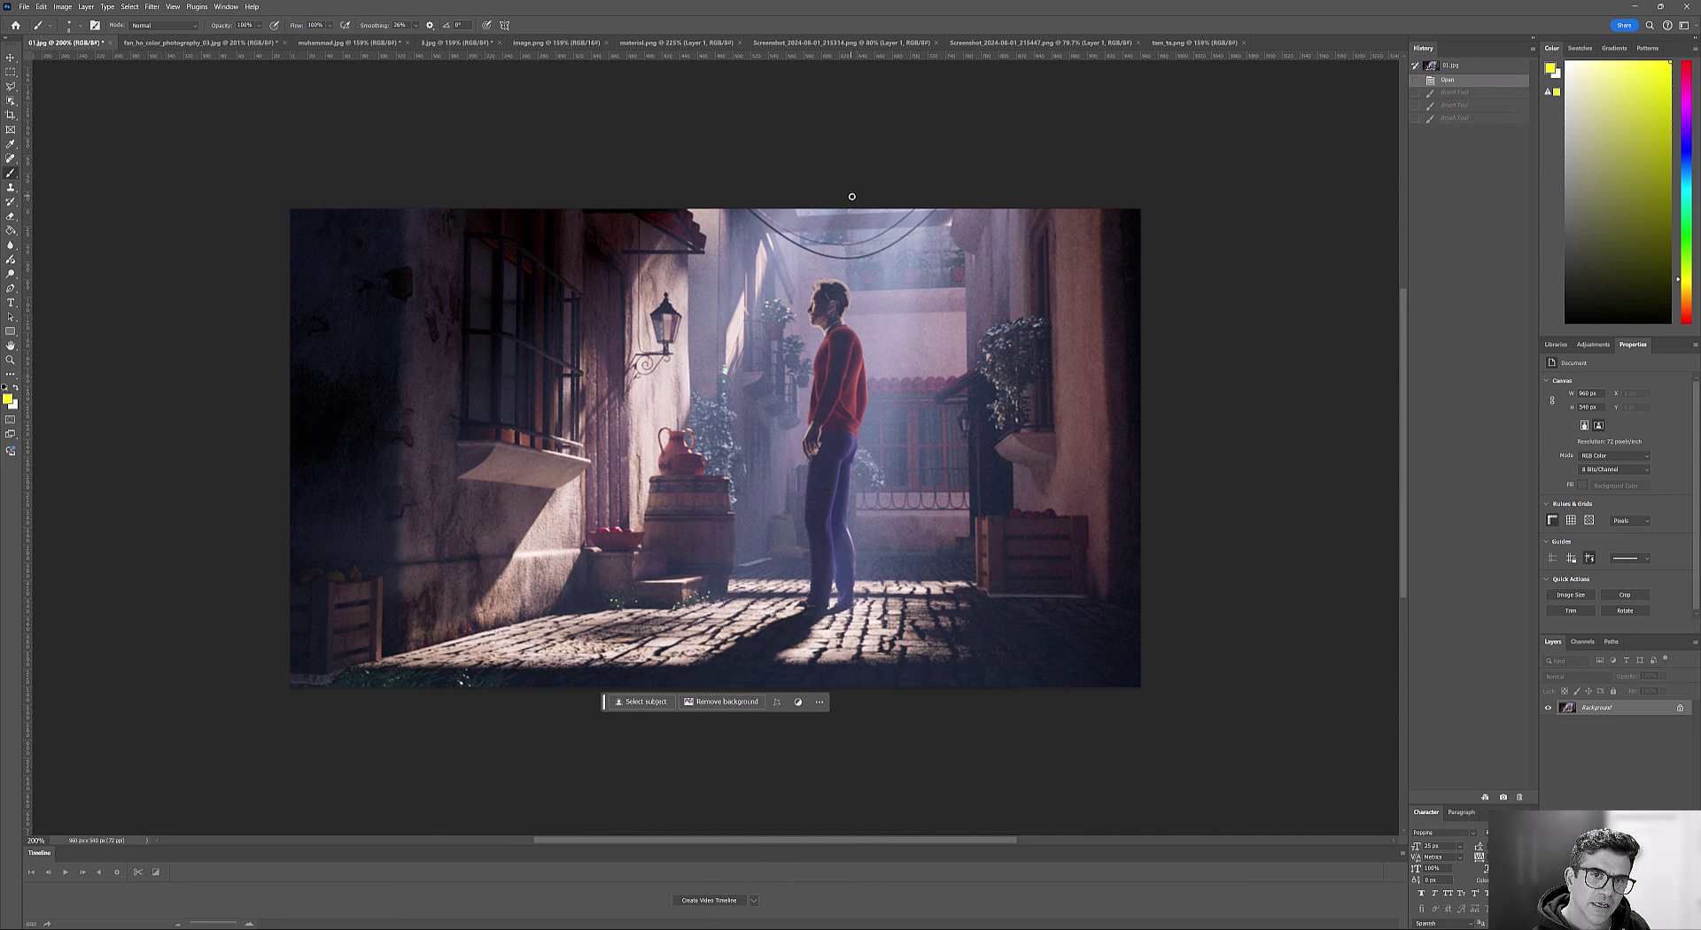
Brush two long yellow strokes down across the middle of the alley, and undo both.
mouse_move(810, 247)
mouse_down()
mouse_move(627, 566)
mouse_move(607, 649)
mouse_move(972, 634)
mouse_up()
mouse_move(674, 230)
mouse_down()
mouse_move(605, 280)
mouse_move(518, 690)
mouse_move(822, 746)
mouse_up()
key(ctrl+z)
key(ctrl+z)
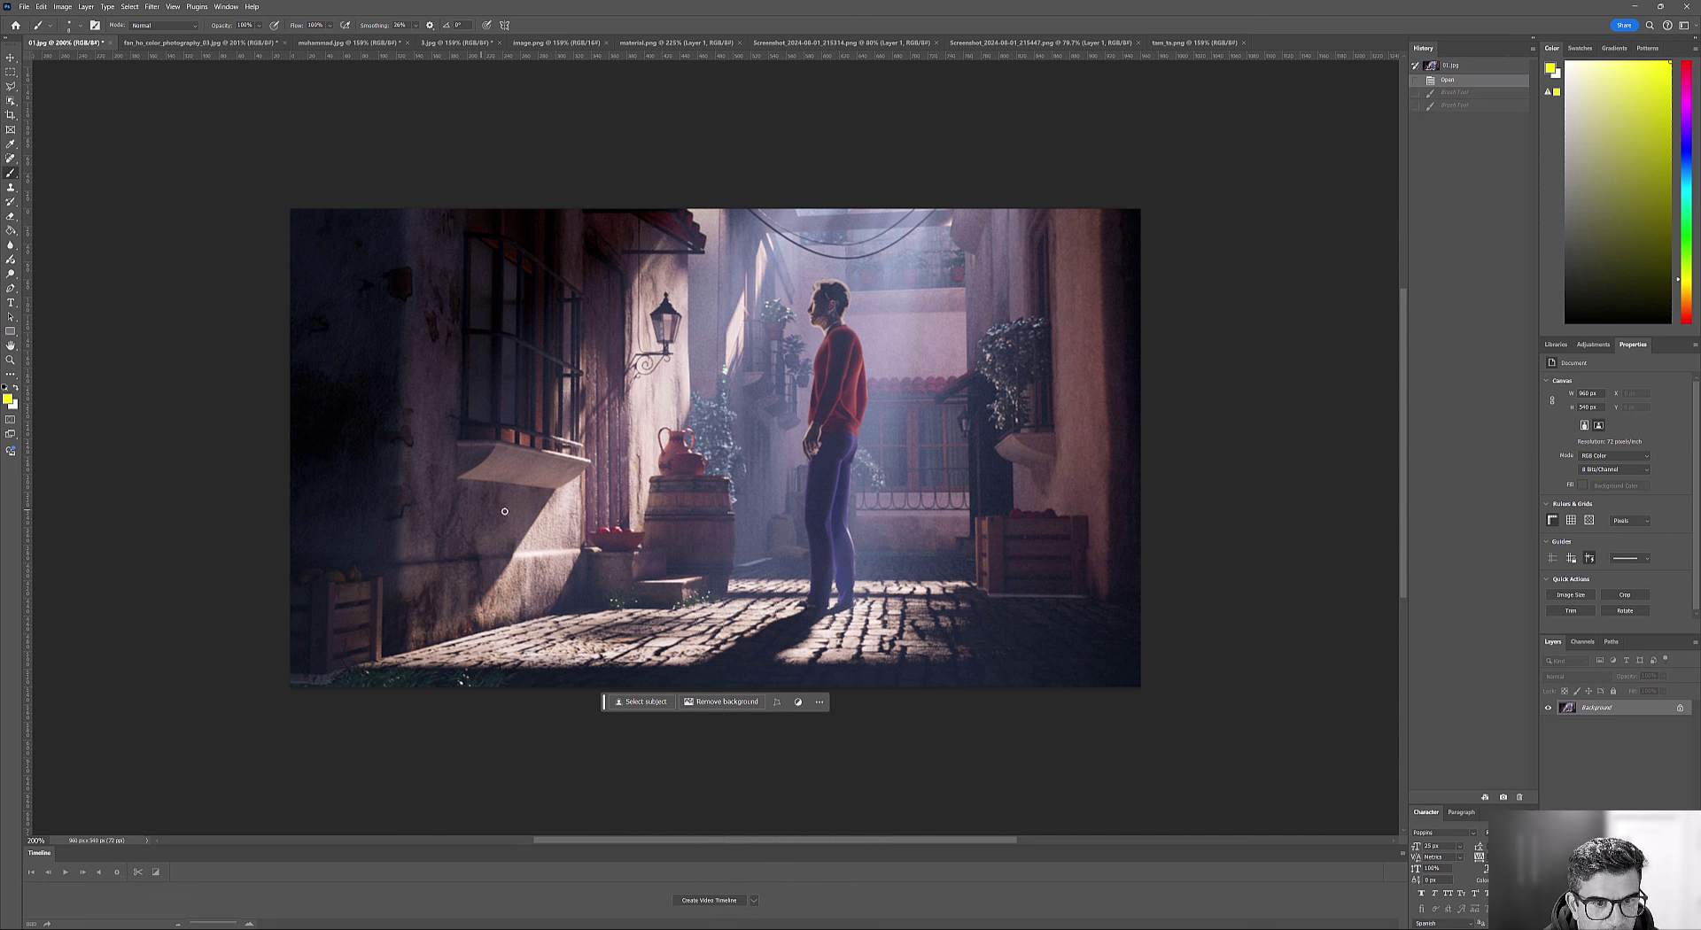
Mark the light bouncing off the ground with an arrow, circle the wall below the window, and undo both marks.
mouse_move(568, 505)
mouse_down()
mouse_move(423, 520)
mouse_move(428, 614)
mouse_move(599, 607)
mouse_move(536, 473)
mouse_move(526, 638)
mouse_move(471, 553)
mouse_move(459, 571)
mouse_move(509, 567)
mouse_up()
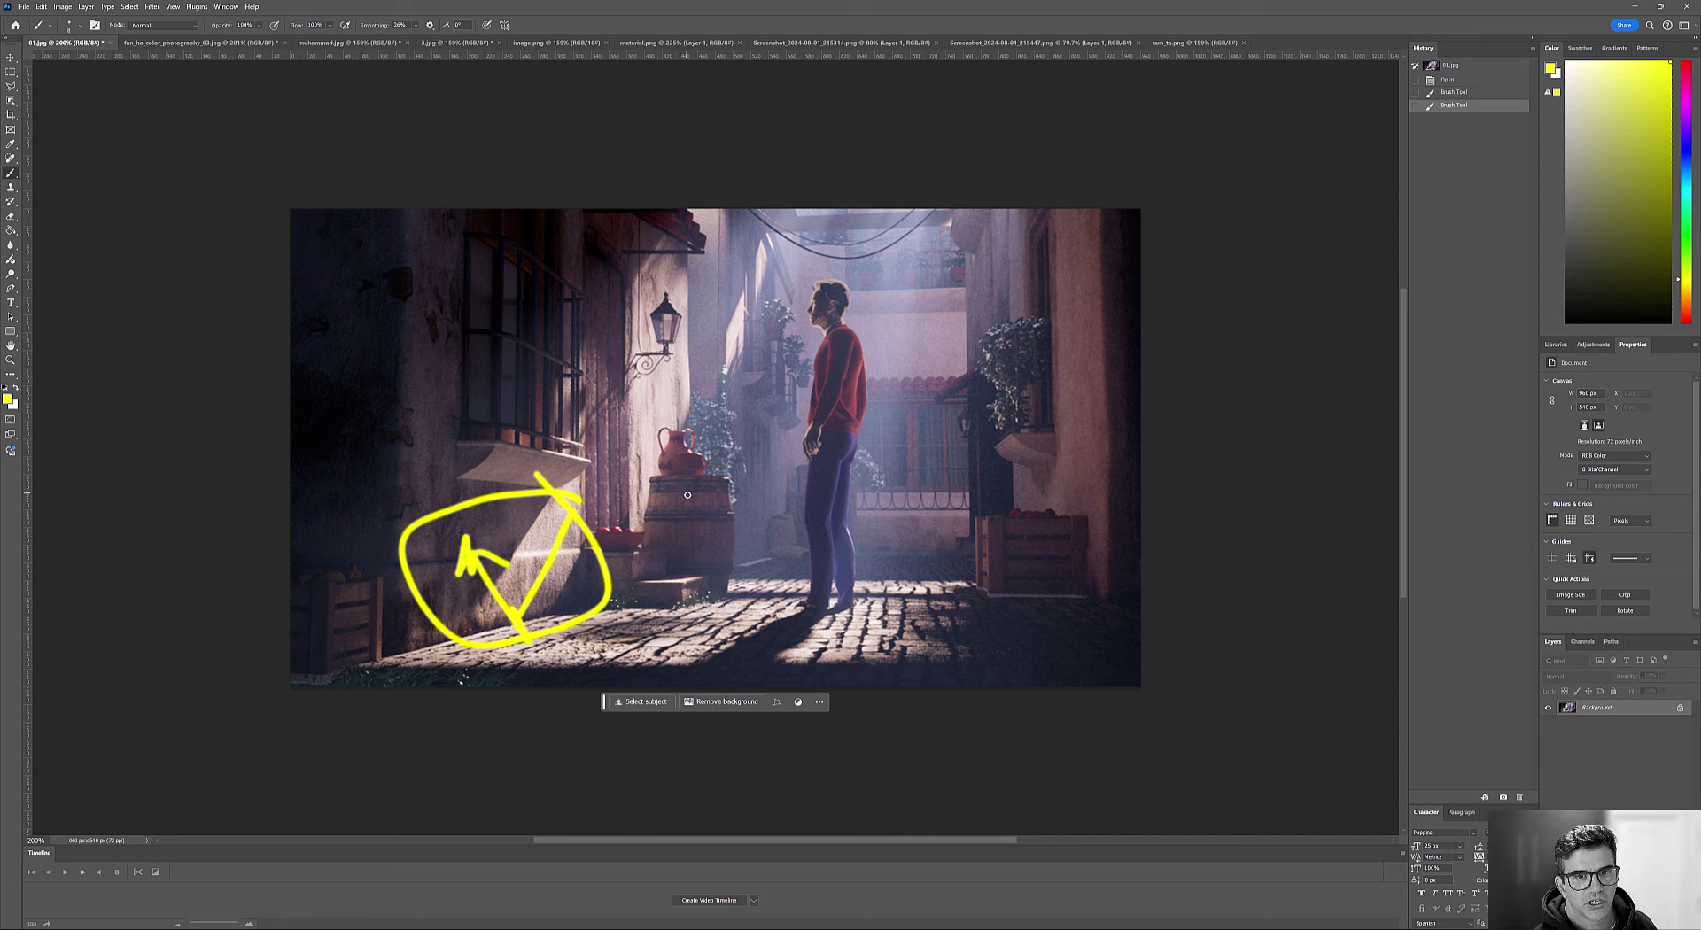
key(ctrl+z)
key(ctrl+z)
Circle the jug on the barrel, and the man's feet with their ground shadow in yellow, undoing each circle.
drag(706, 413, 711, 414)
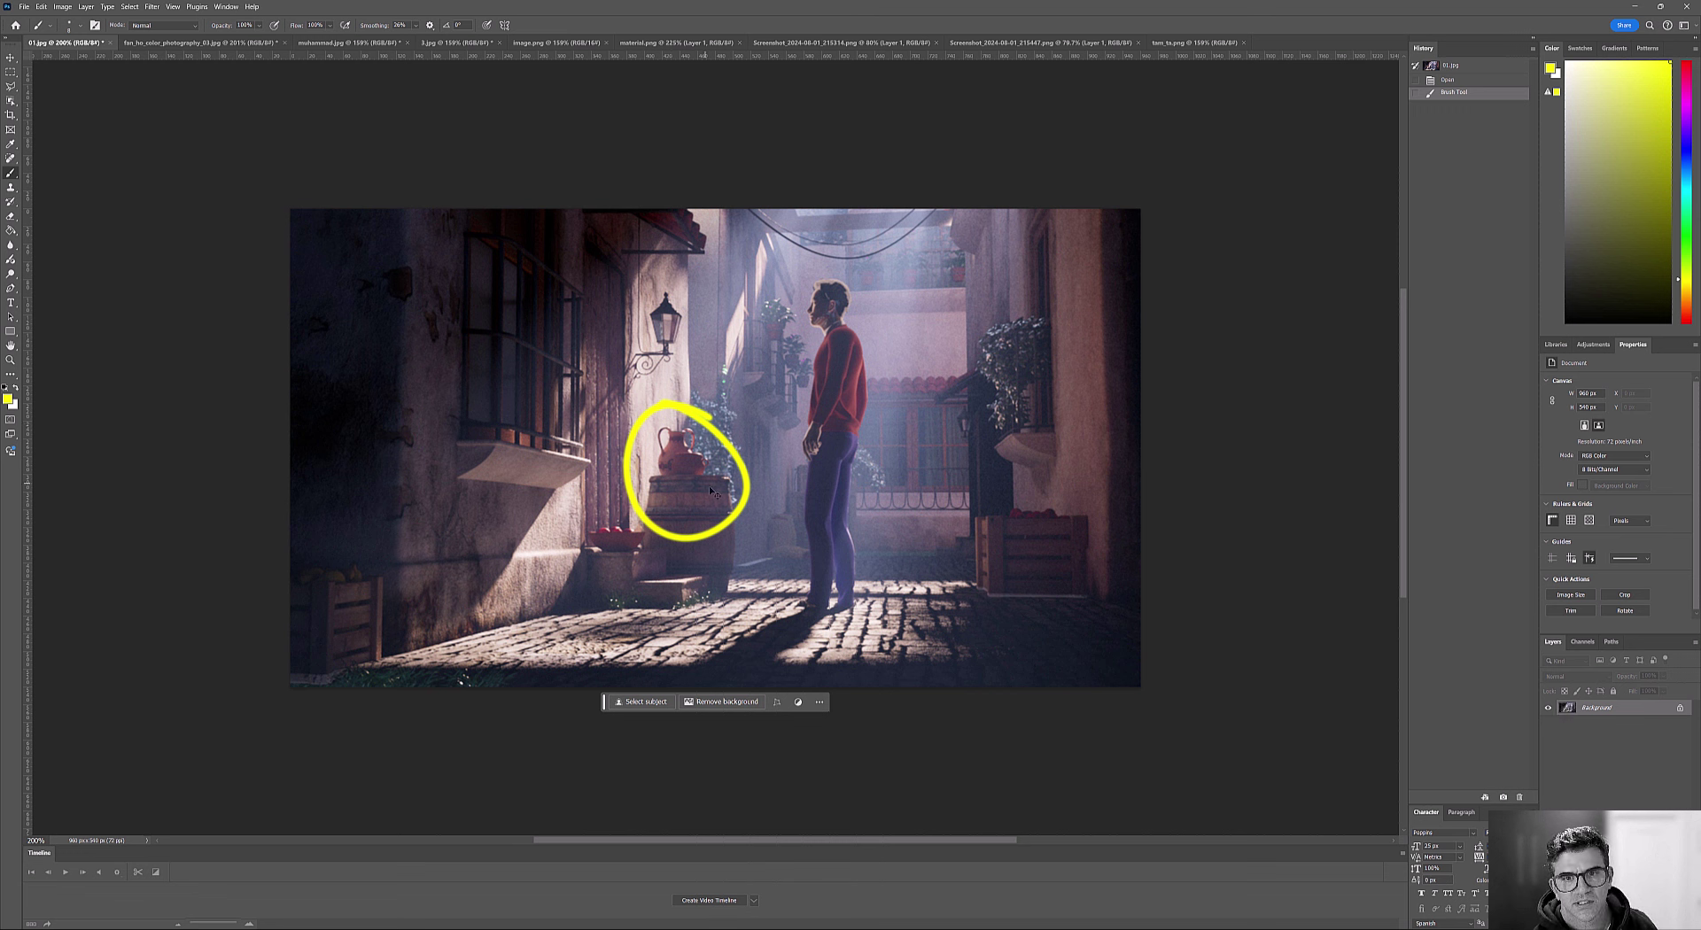
key(ctrl+z)
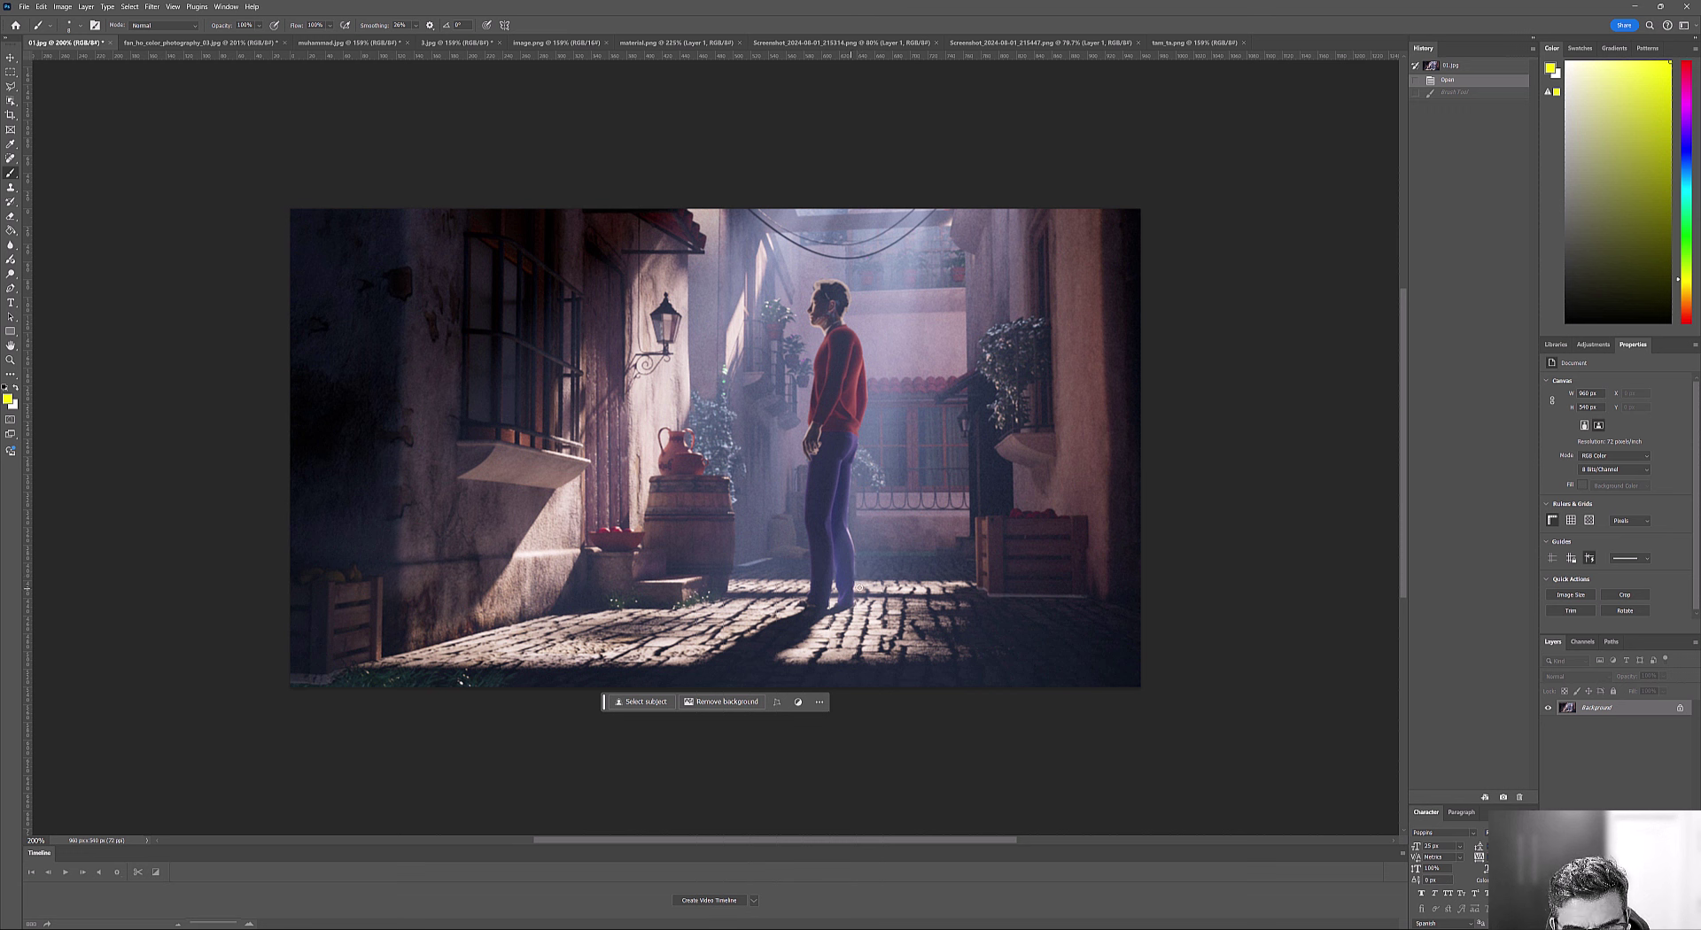
mouse_move(878, 601)
mouse_down()
mouse_move(800, 568)
mouse_move(784, 658)
mouse_move(882, 573)
mouse_move(862, 589)
mouse_up()
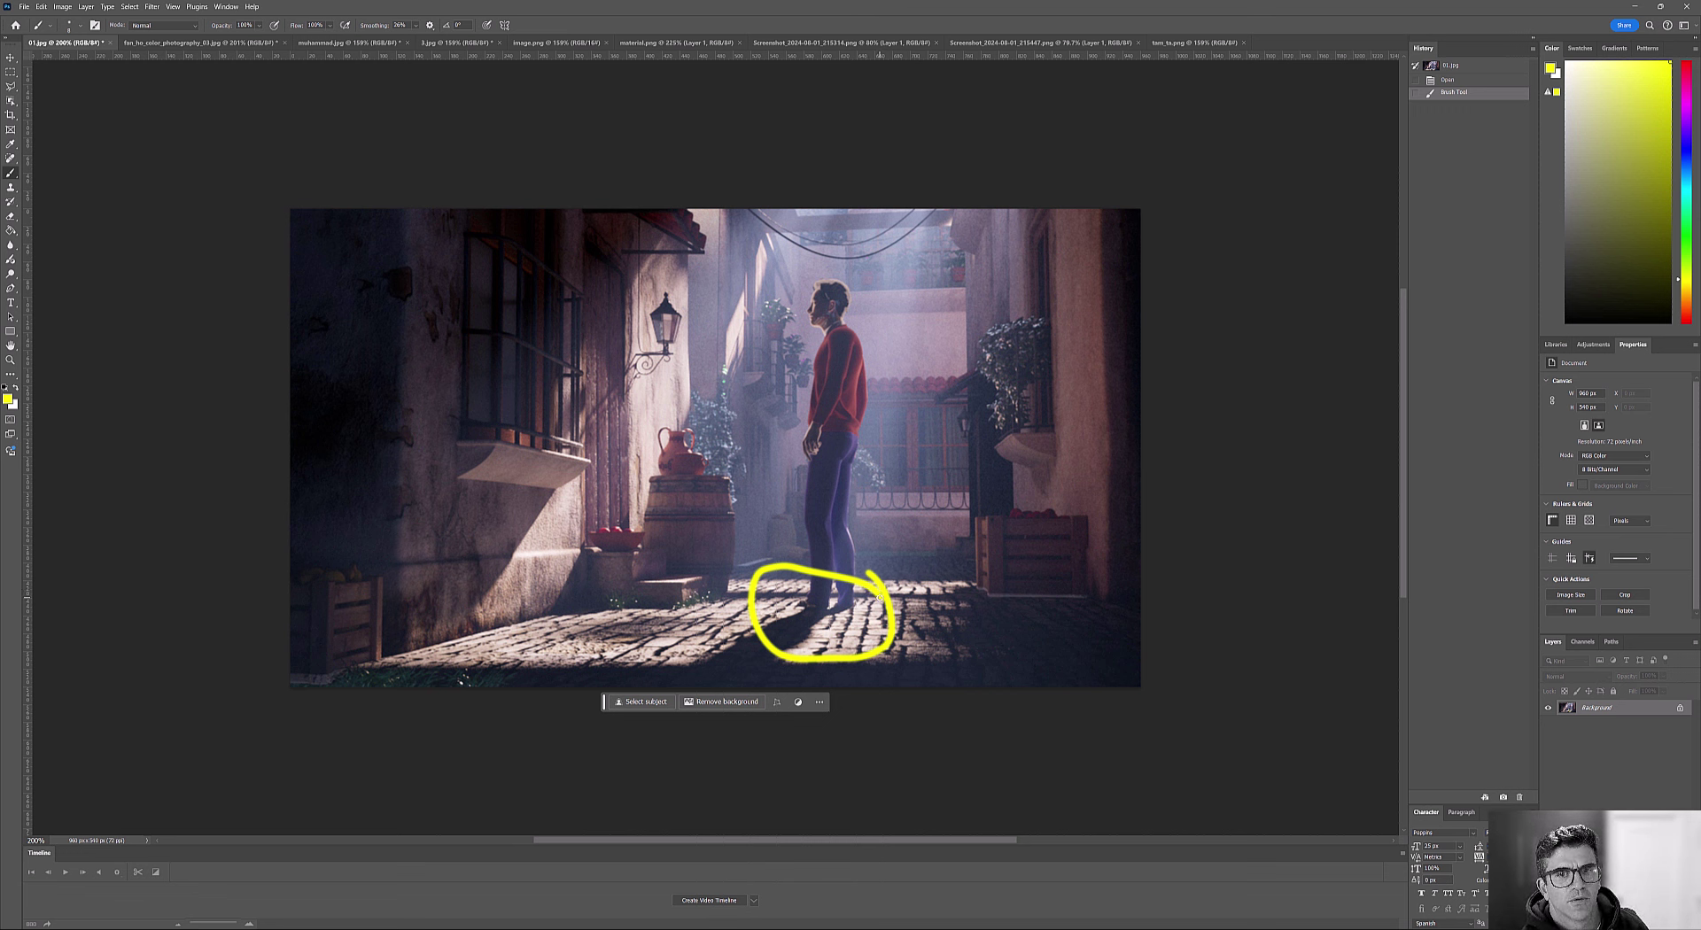
key(ctrl+z)
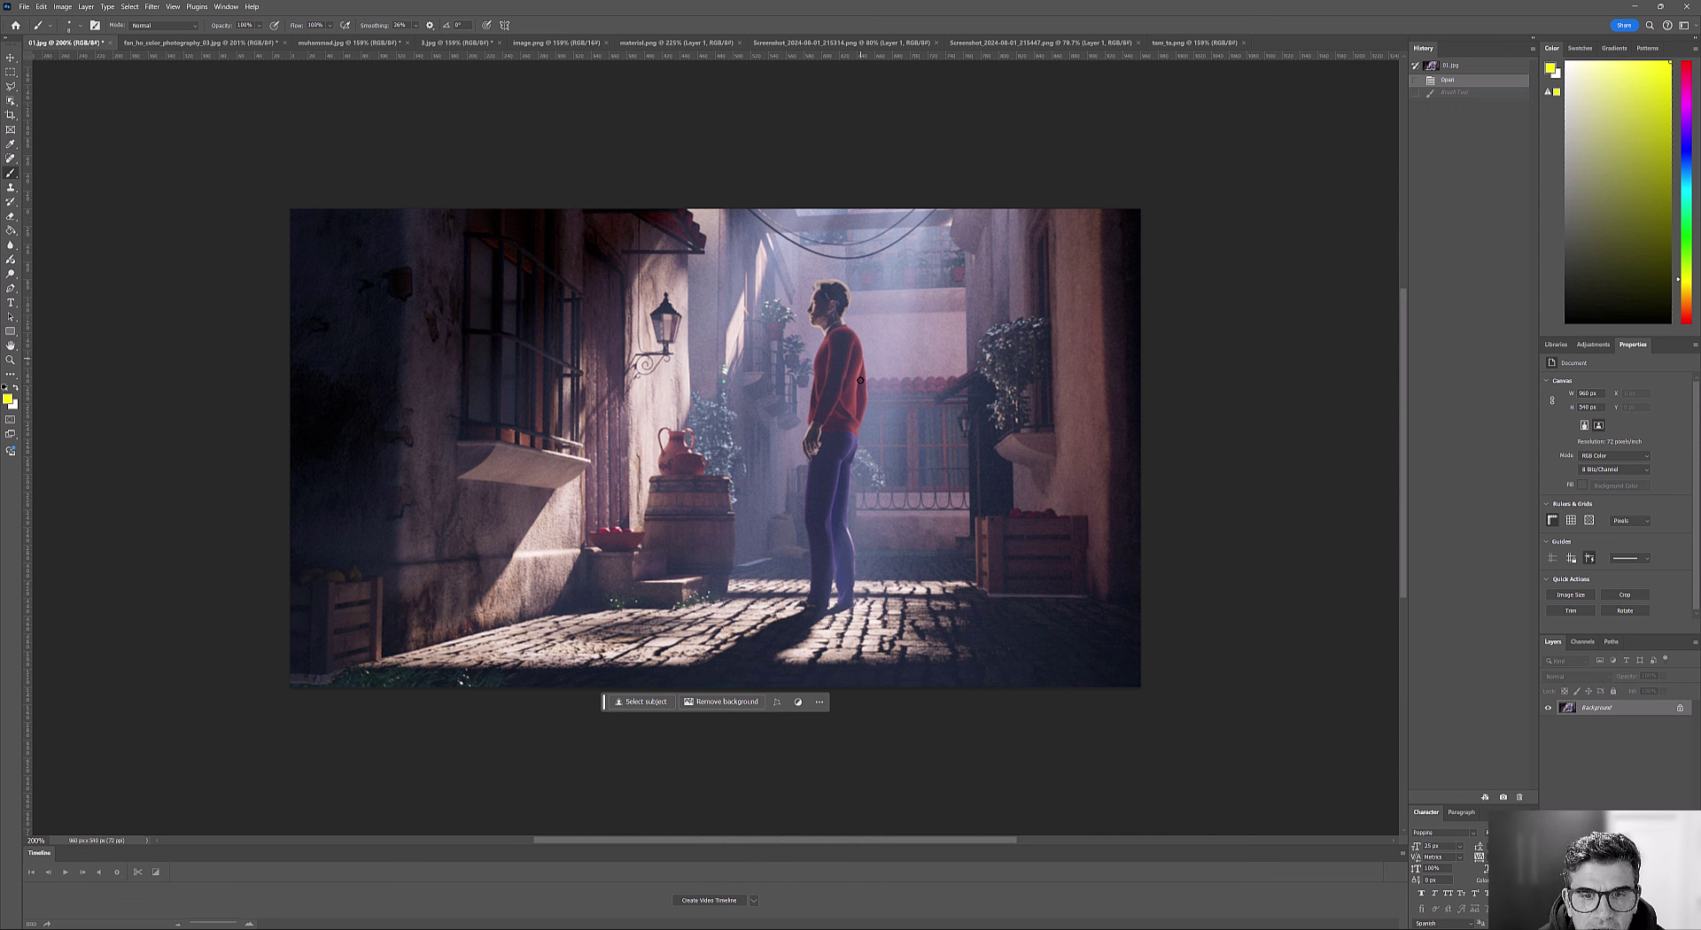
Trace the man's face and chest in yellow, undo the stroke, and draw an arrow from his face to the wall by the lantern.
mouse_move(815, 284)
mouse_down()
mouse_move(809, 336)
mouse_move(847, 398)
mouse_up()
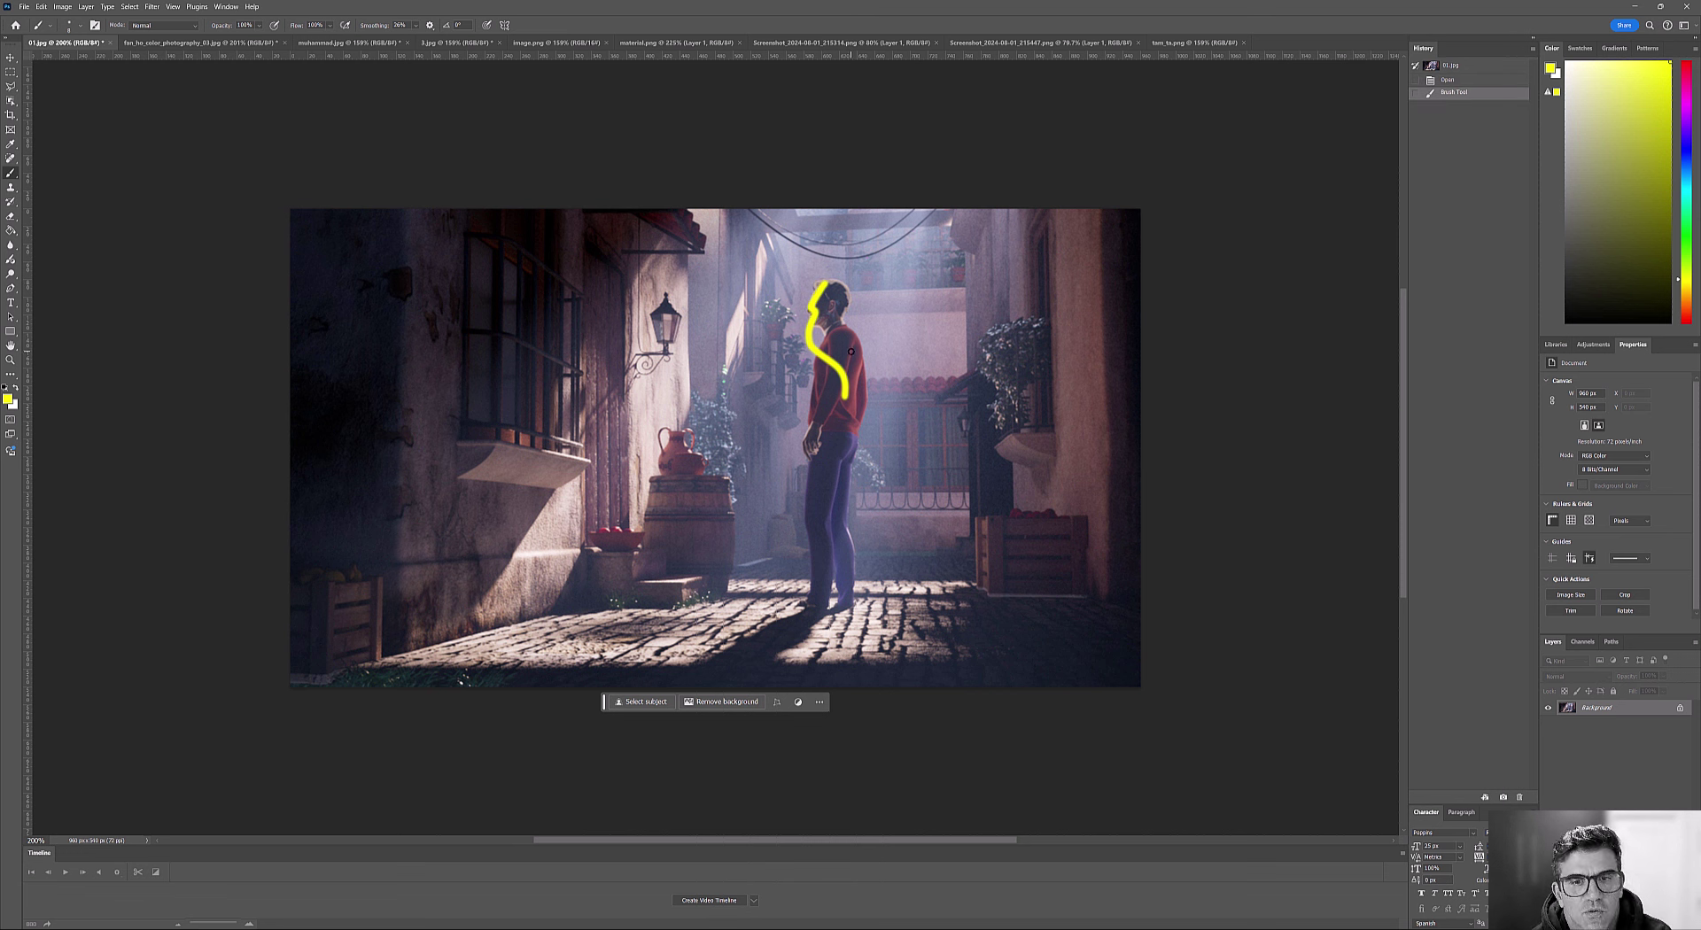
key(ctrl+z)
mouse_move(826, 312)
mouse_down()
mouse_move(618, 345)
mouse_move(667, 349)
mouse_up()
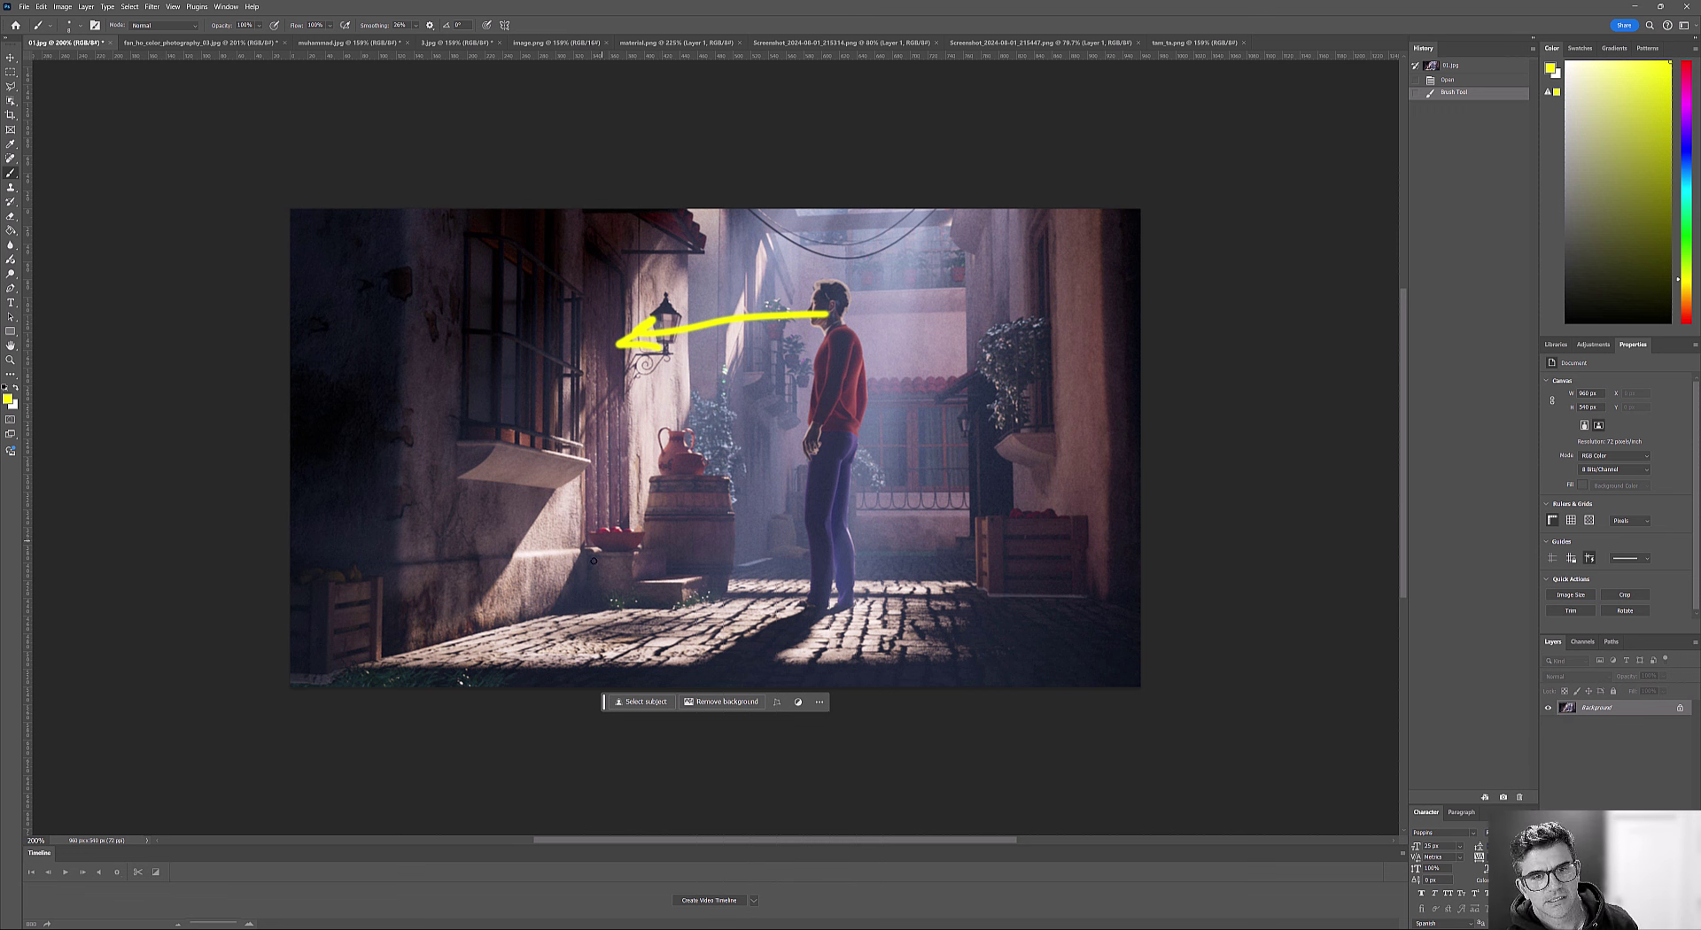
Replace the arrow with a yellow outline around the alley's lit area and a new arrow slanting from the man's face down to the wall.
key(ctrl+z)
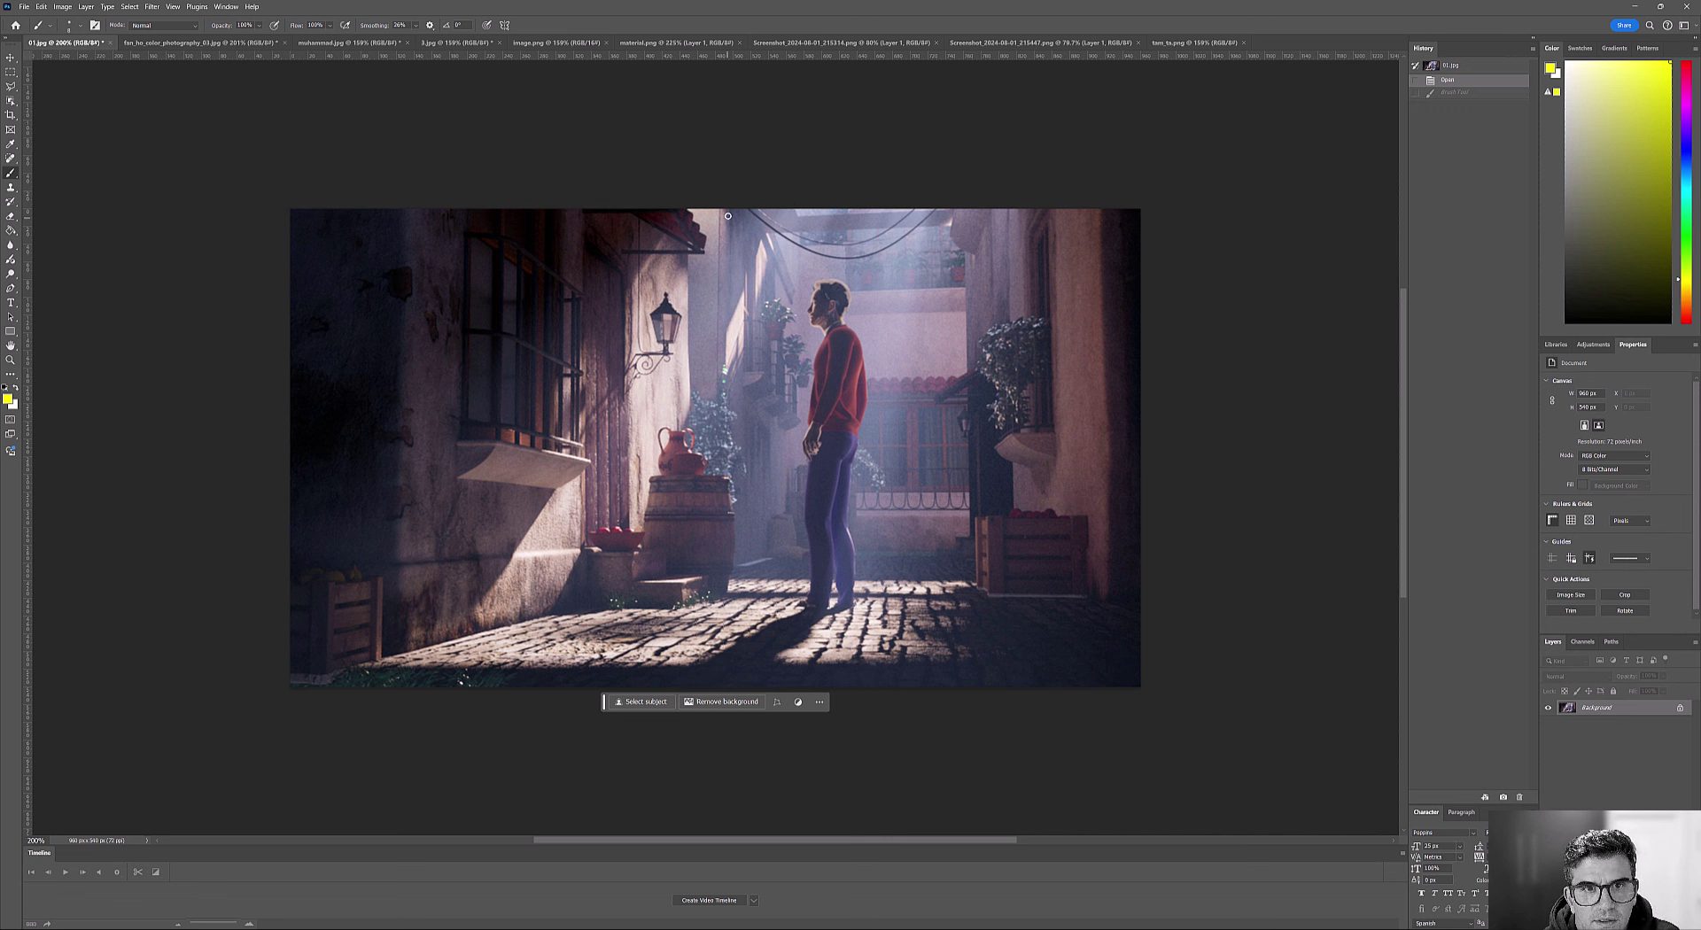
mouse_move(725, 221)
mouse_down()
mouse_move(611, 329)
mouse_move(440, 577)
mouse_move(532, 630)
mouse_move(867, 637)
mouse_move(996, 209)
mouse_up()
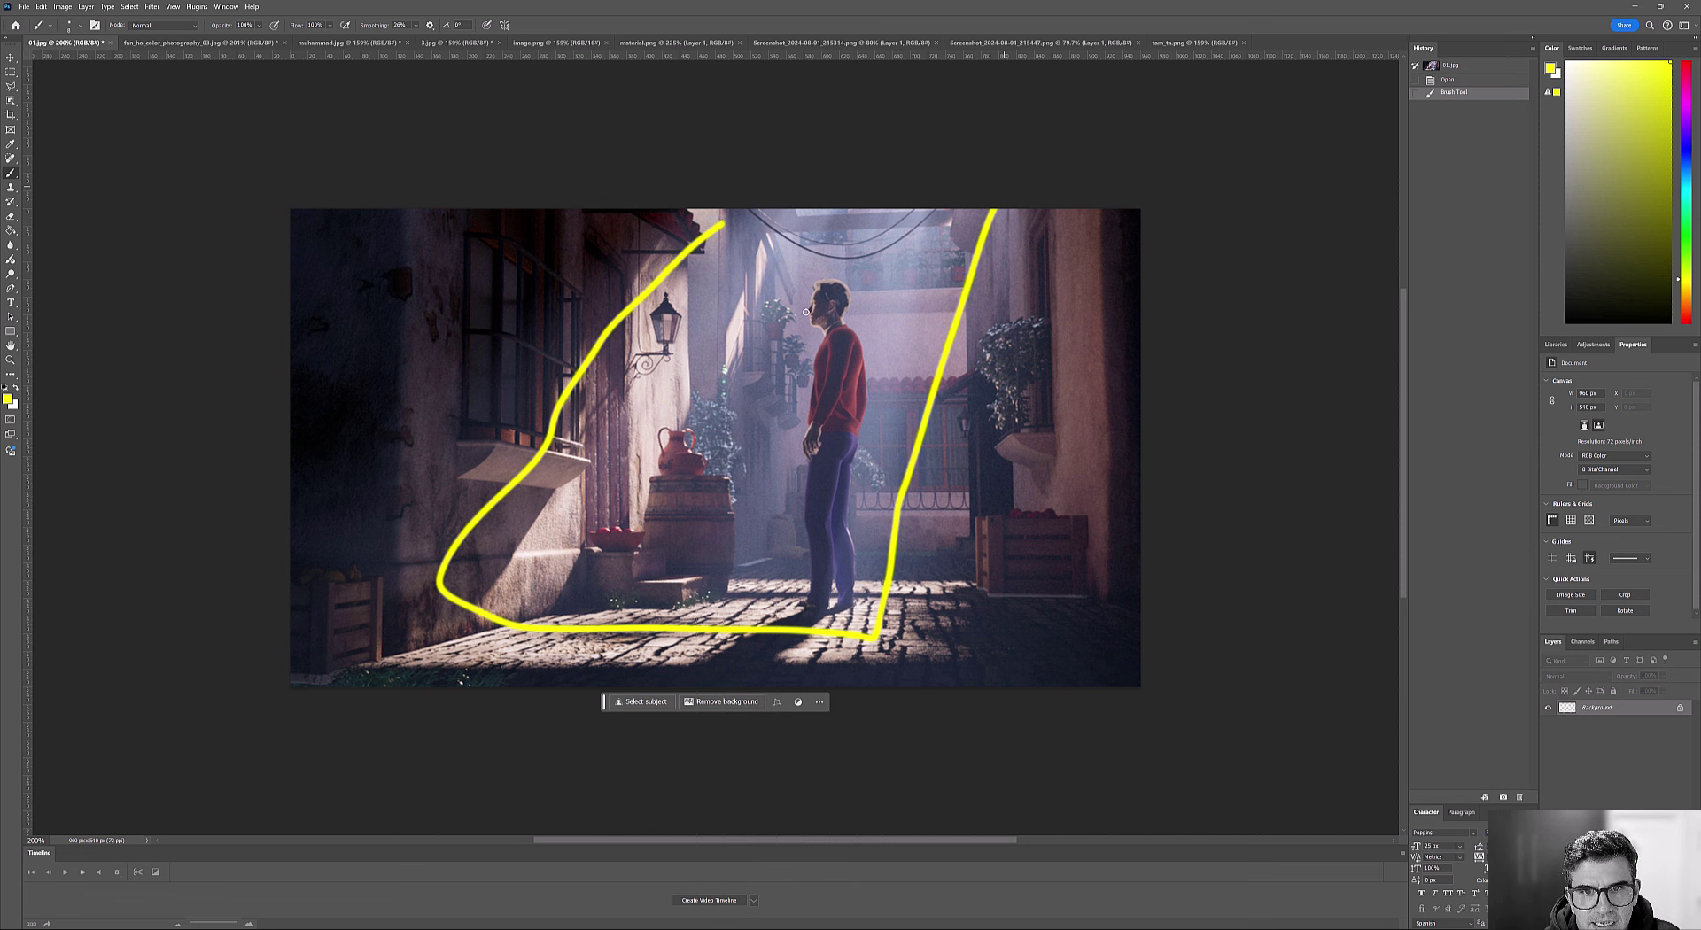
mouse_move(807, 312)
mouse_down()
mouse_move(591, 393)
mouse_move(612, 396)
mouse_move(636, 357)
mouse_move(661, 406)
mouse_up()
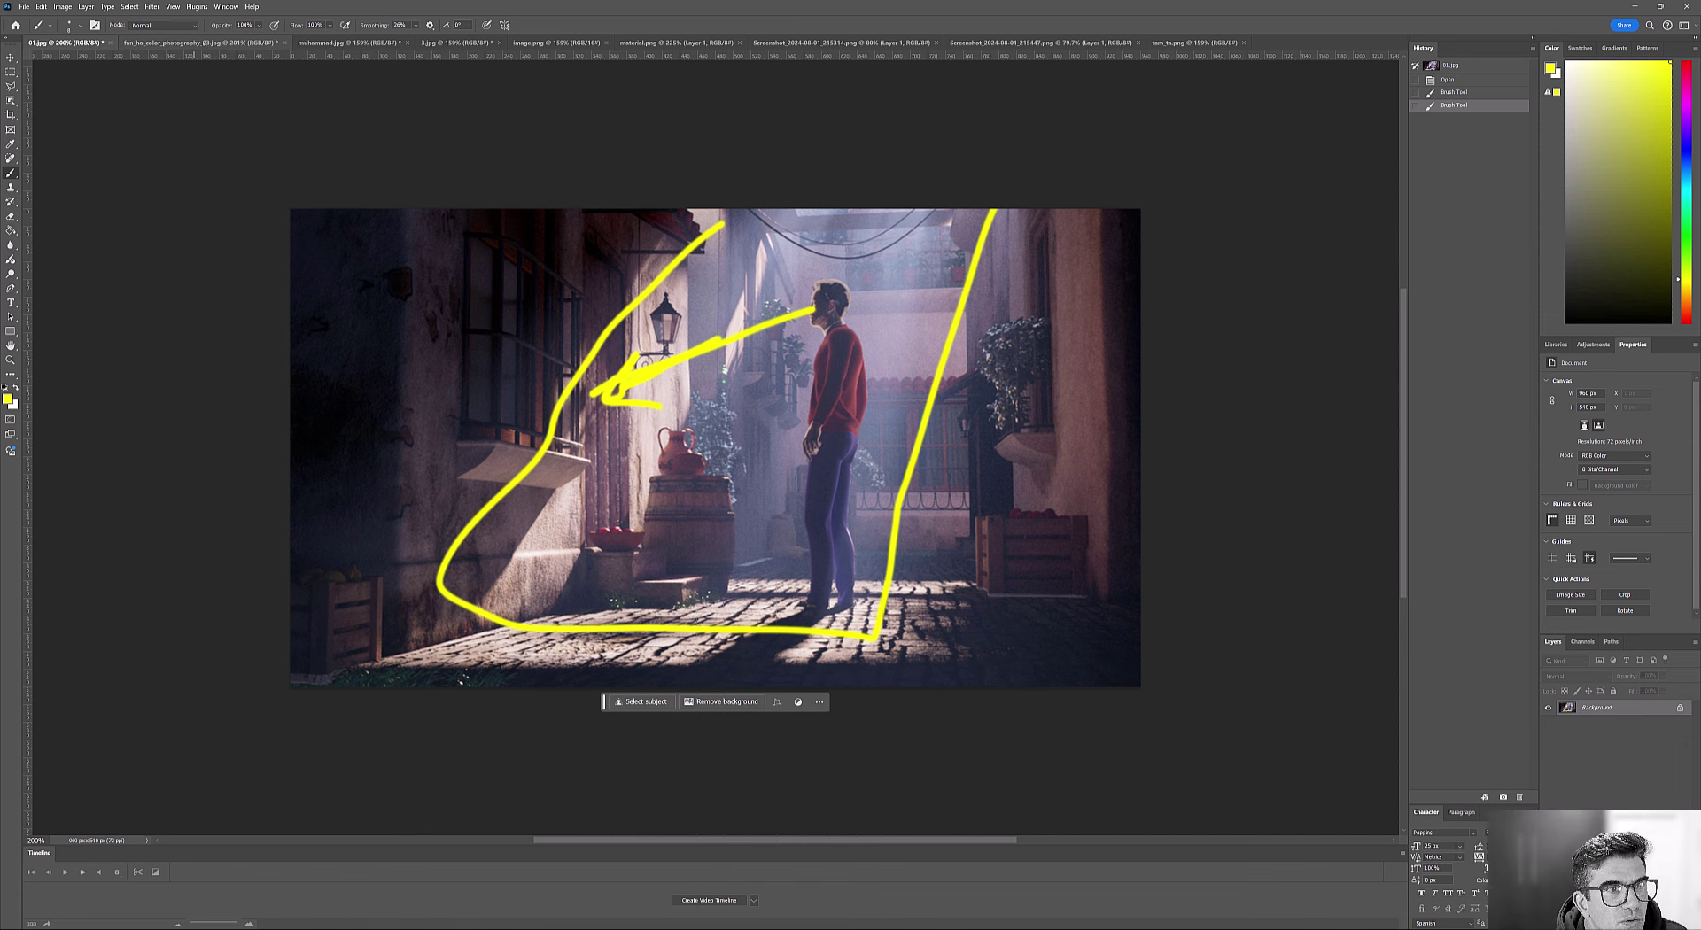
Look through the other open reference images and renders, from the backlit doorway photo to the dark staircase screenshots.
click(197, 42)
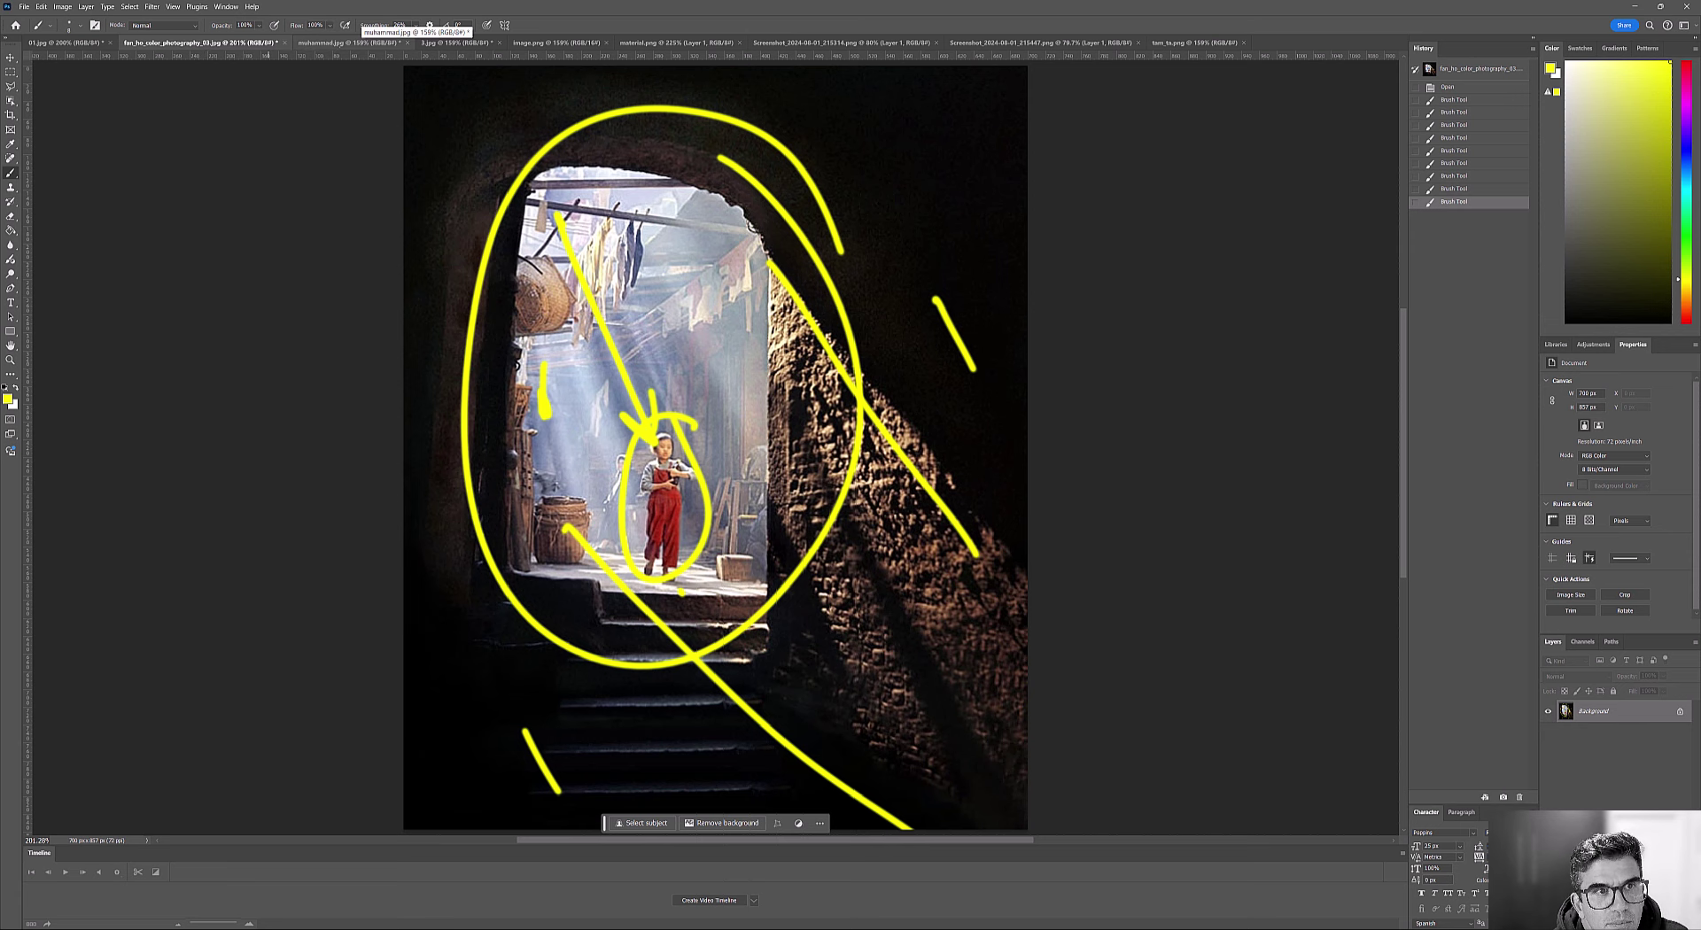
click(349, 42)
click(456, 42)
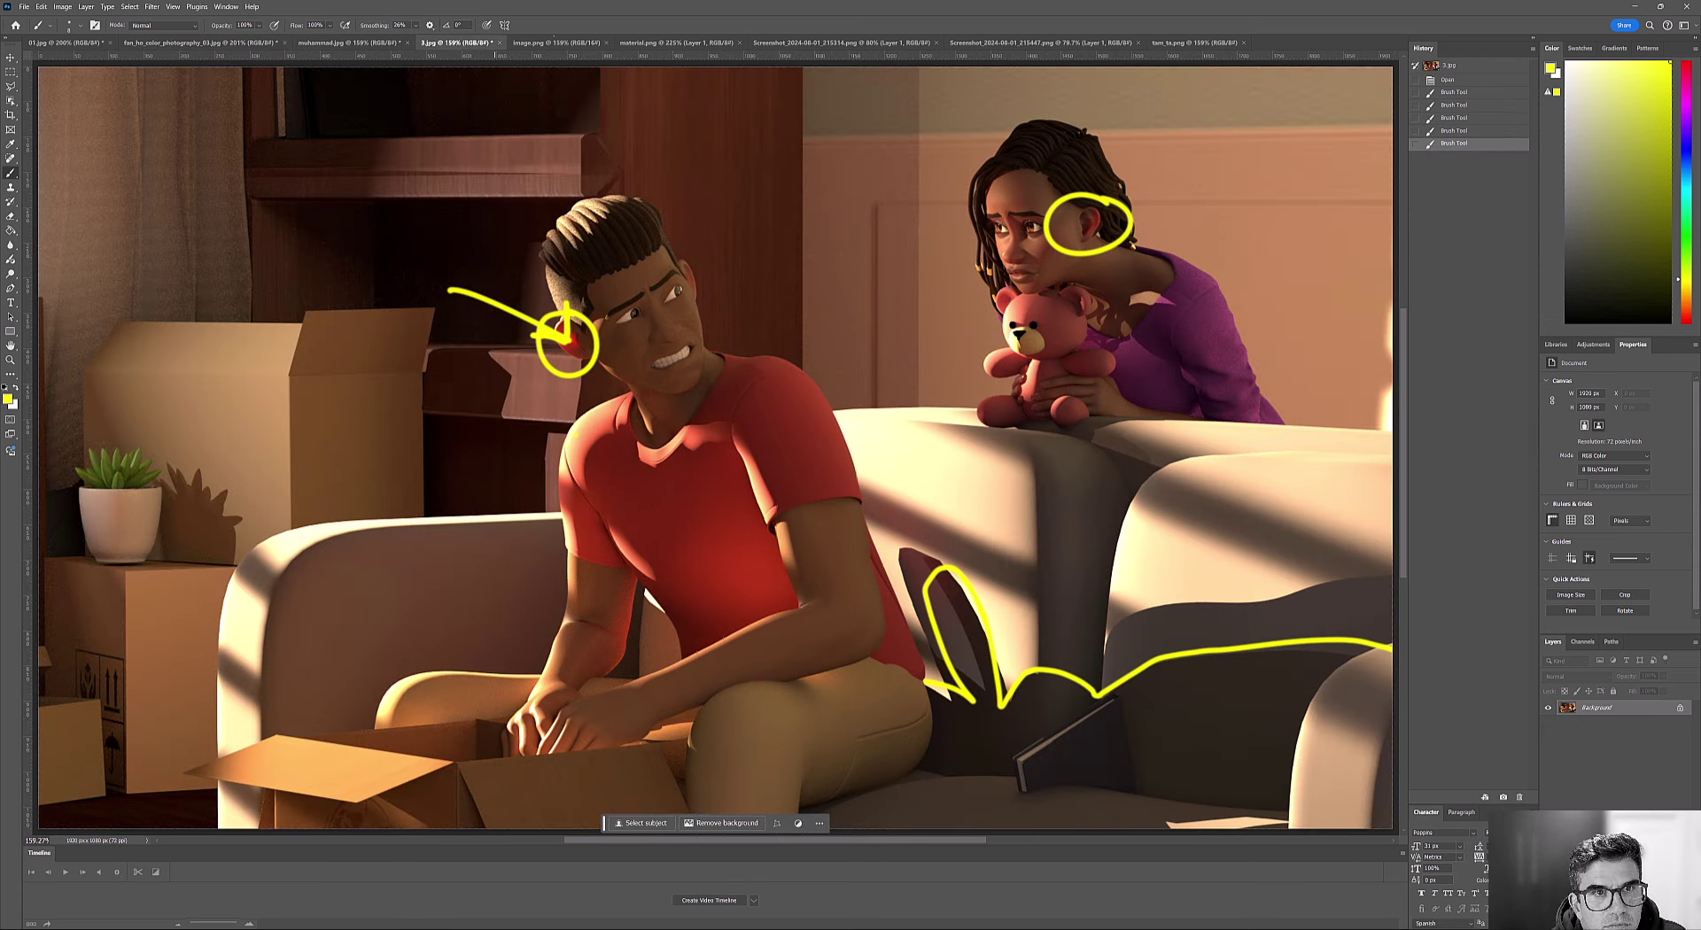
click(556, 43)
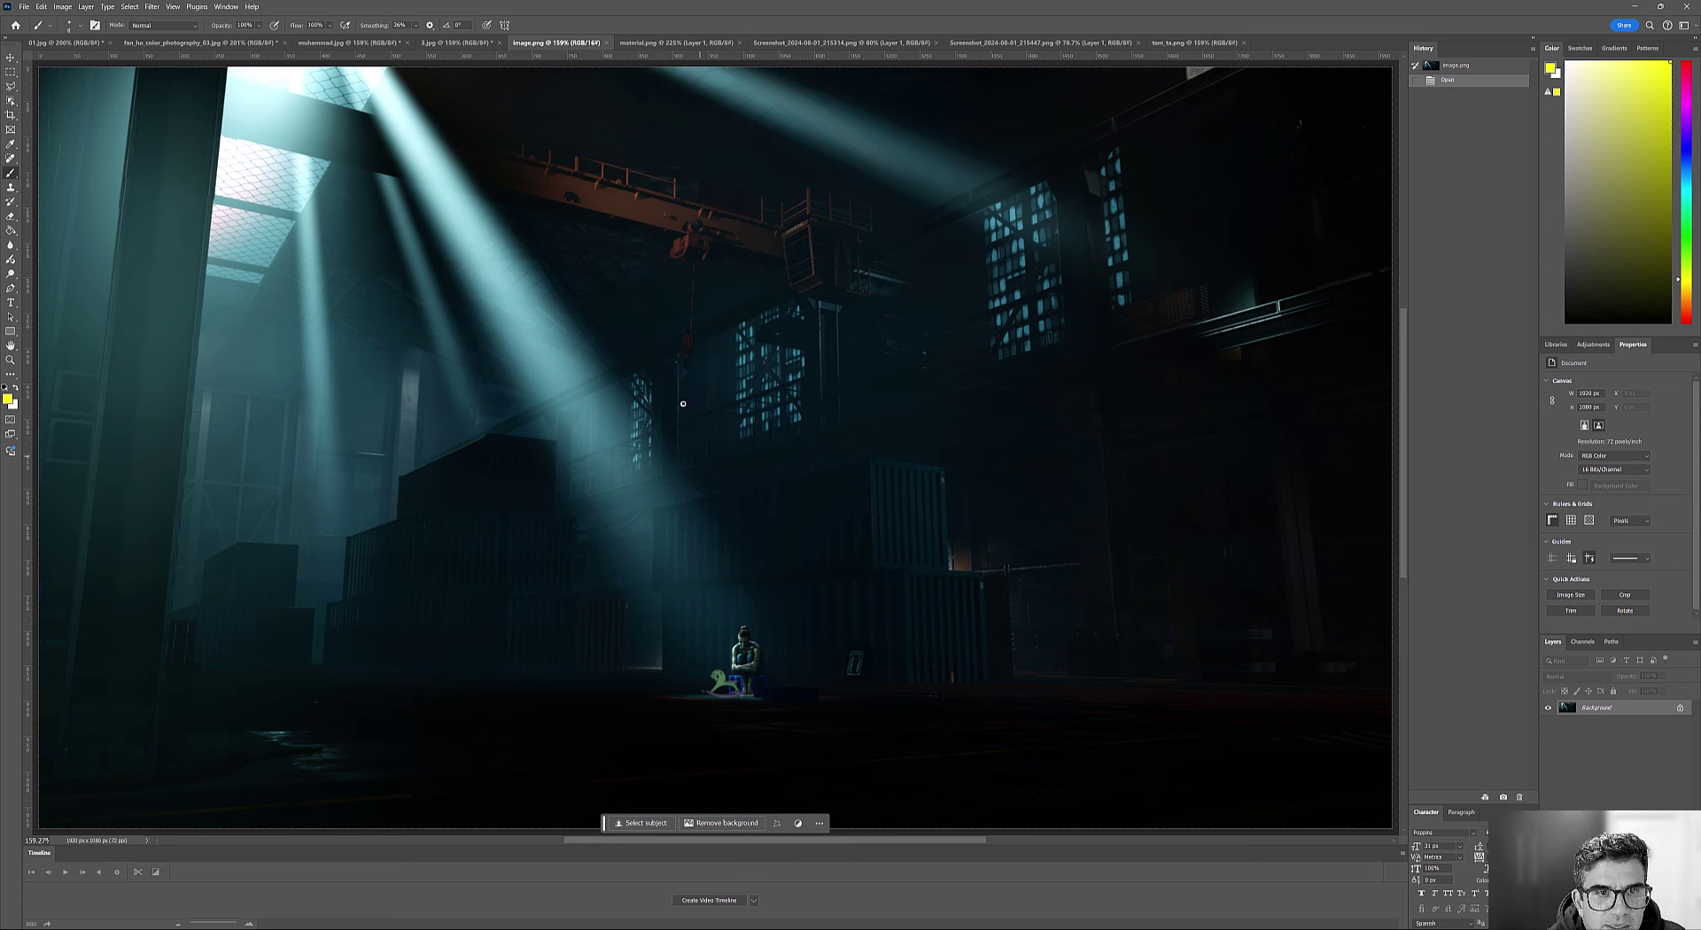
click(676, 43)
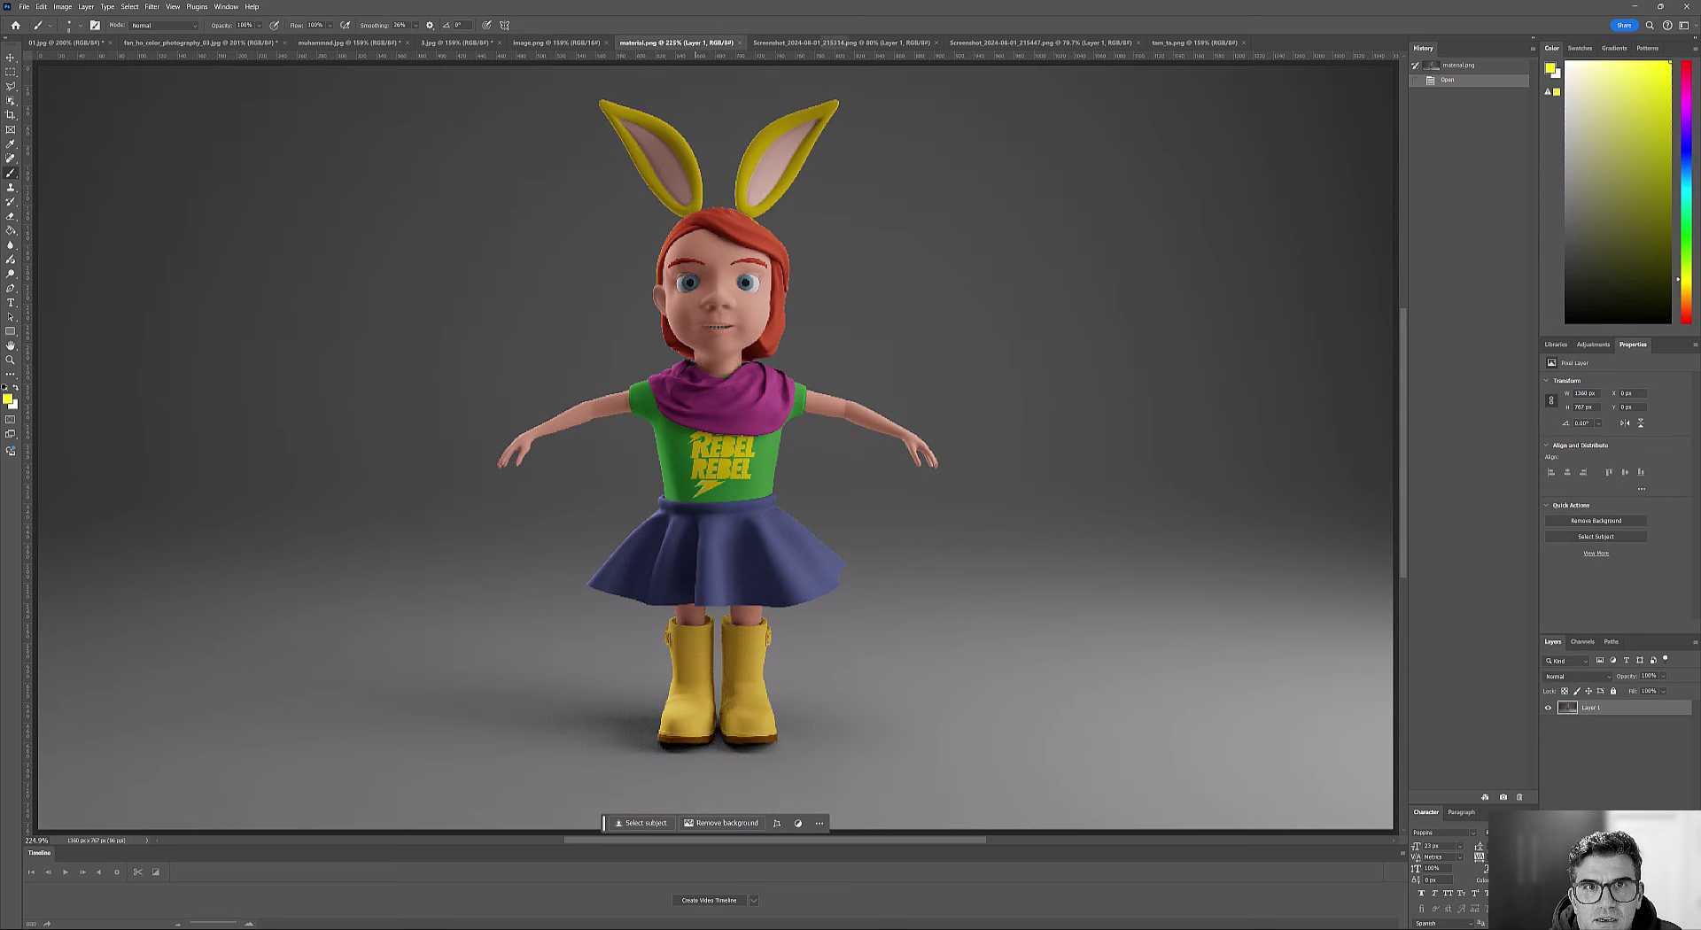
click(886, 43)
click(1041, 43)
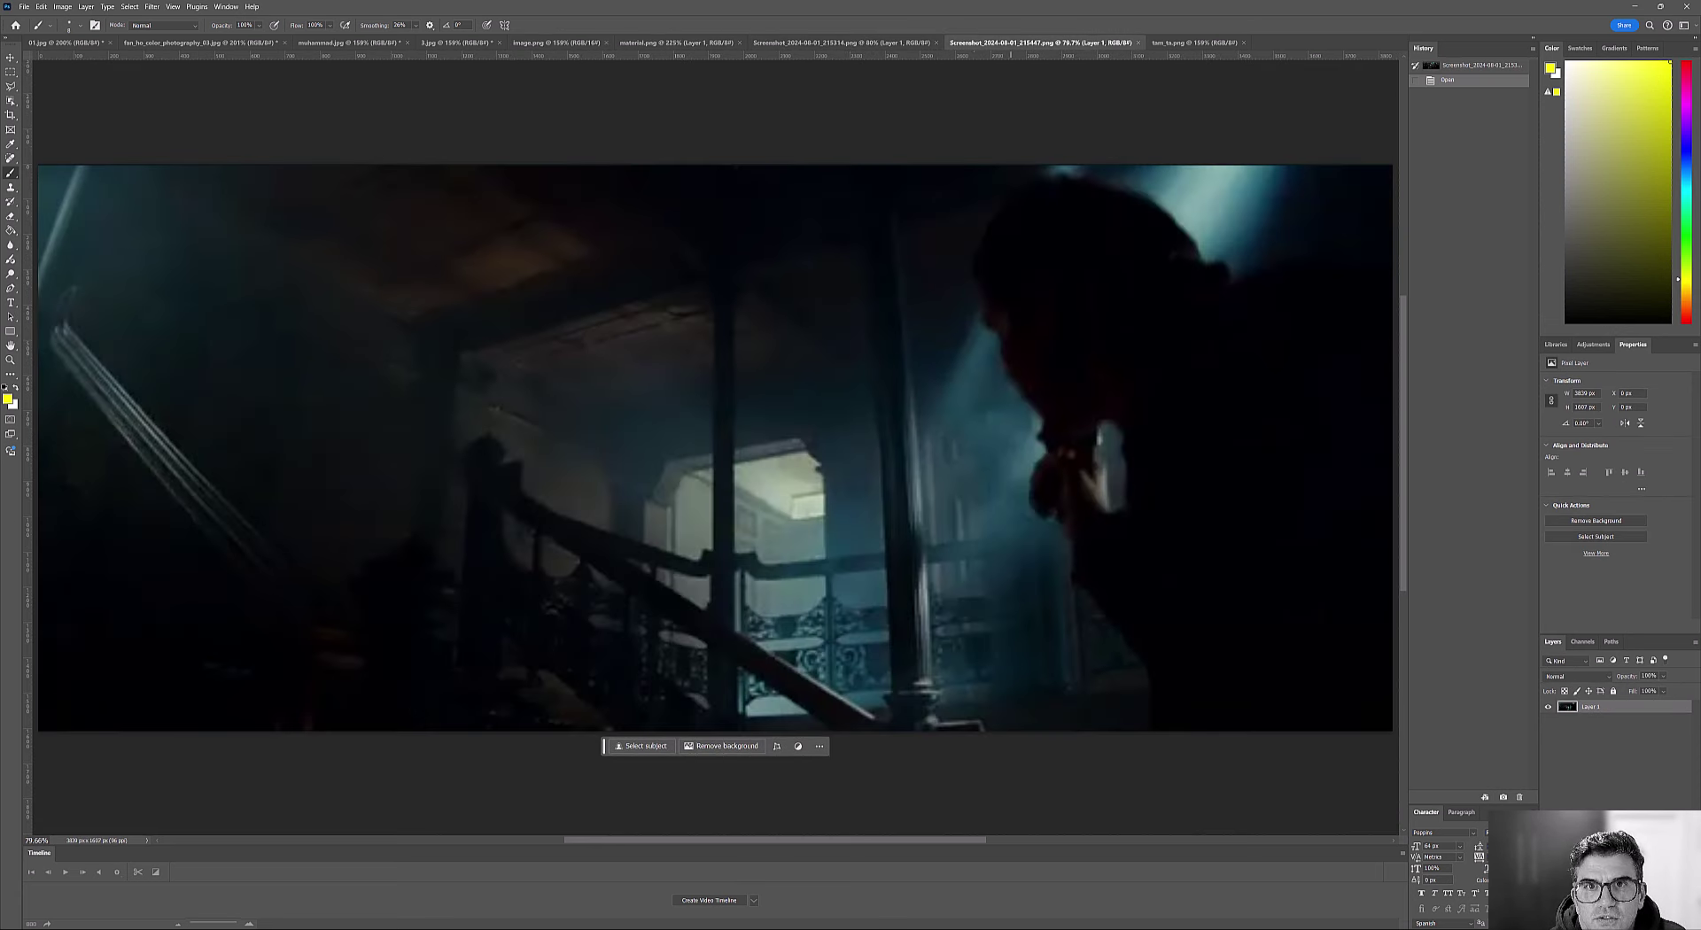
Reorder the open documents so both staircase screenshots come directly after image.png and before material.png.
drag(788, 43, 709, 43)
drag(1042, 43, 884, 56)
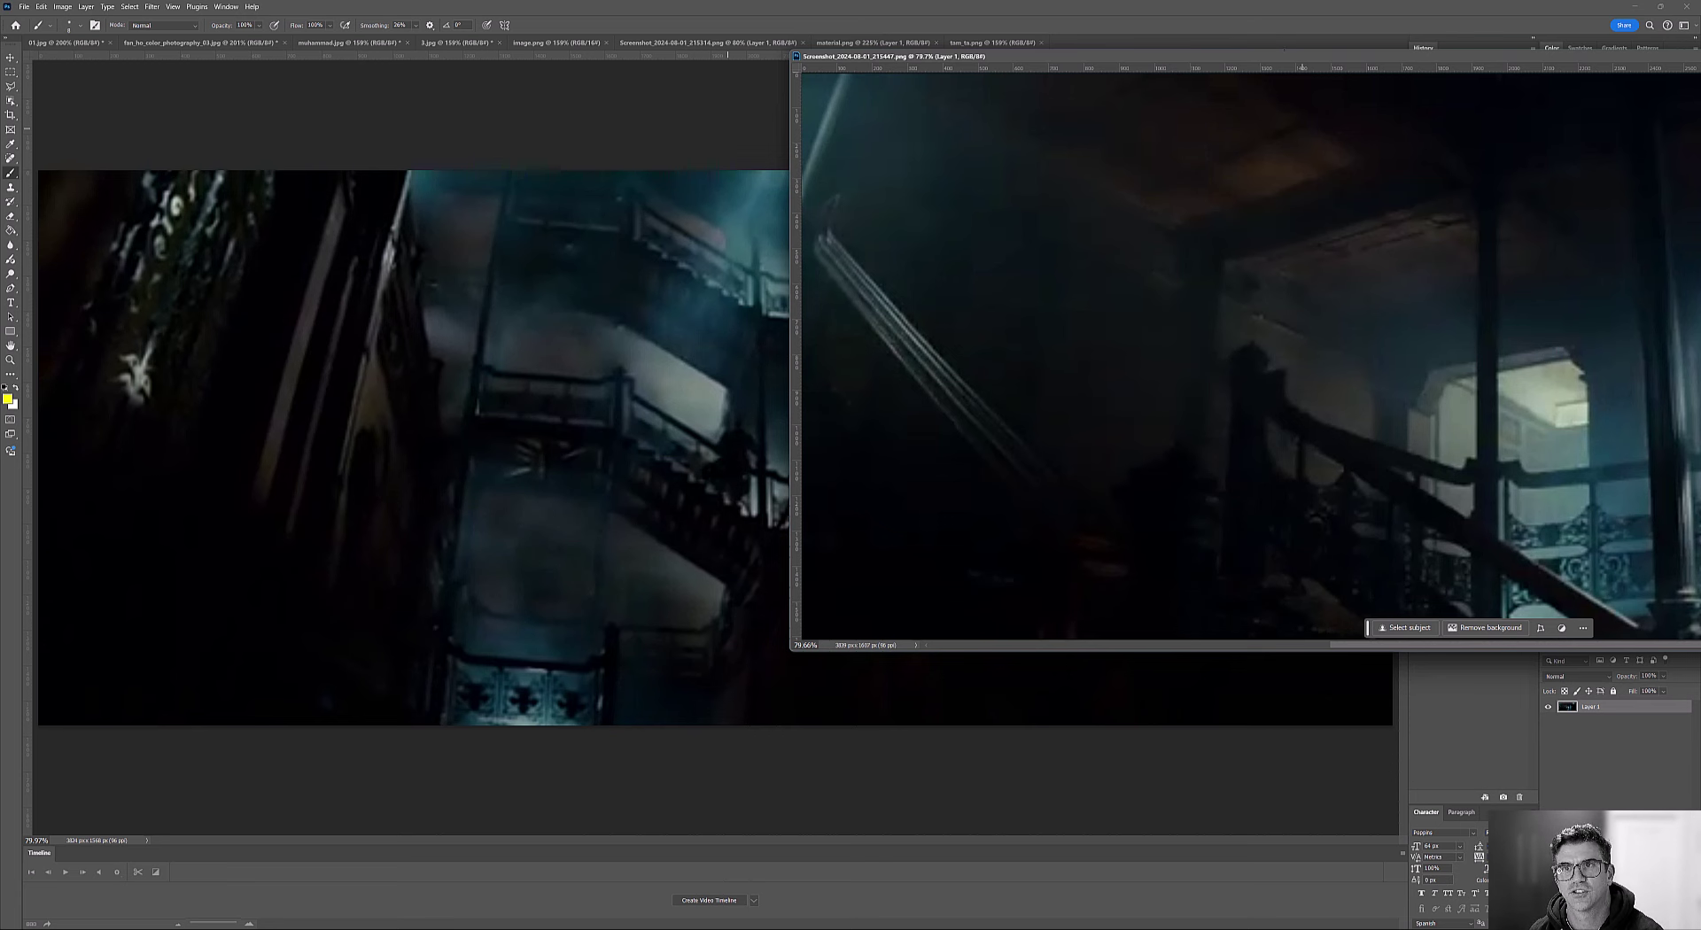
drag(1258, 55, 910, 43)
Compare the warehouse render in image.png with the two dark staircase screenshots.
click(536, 43)
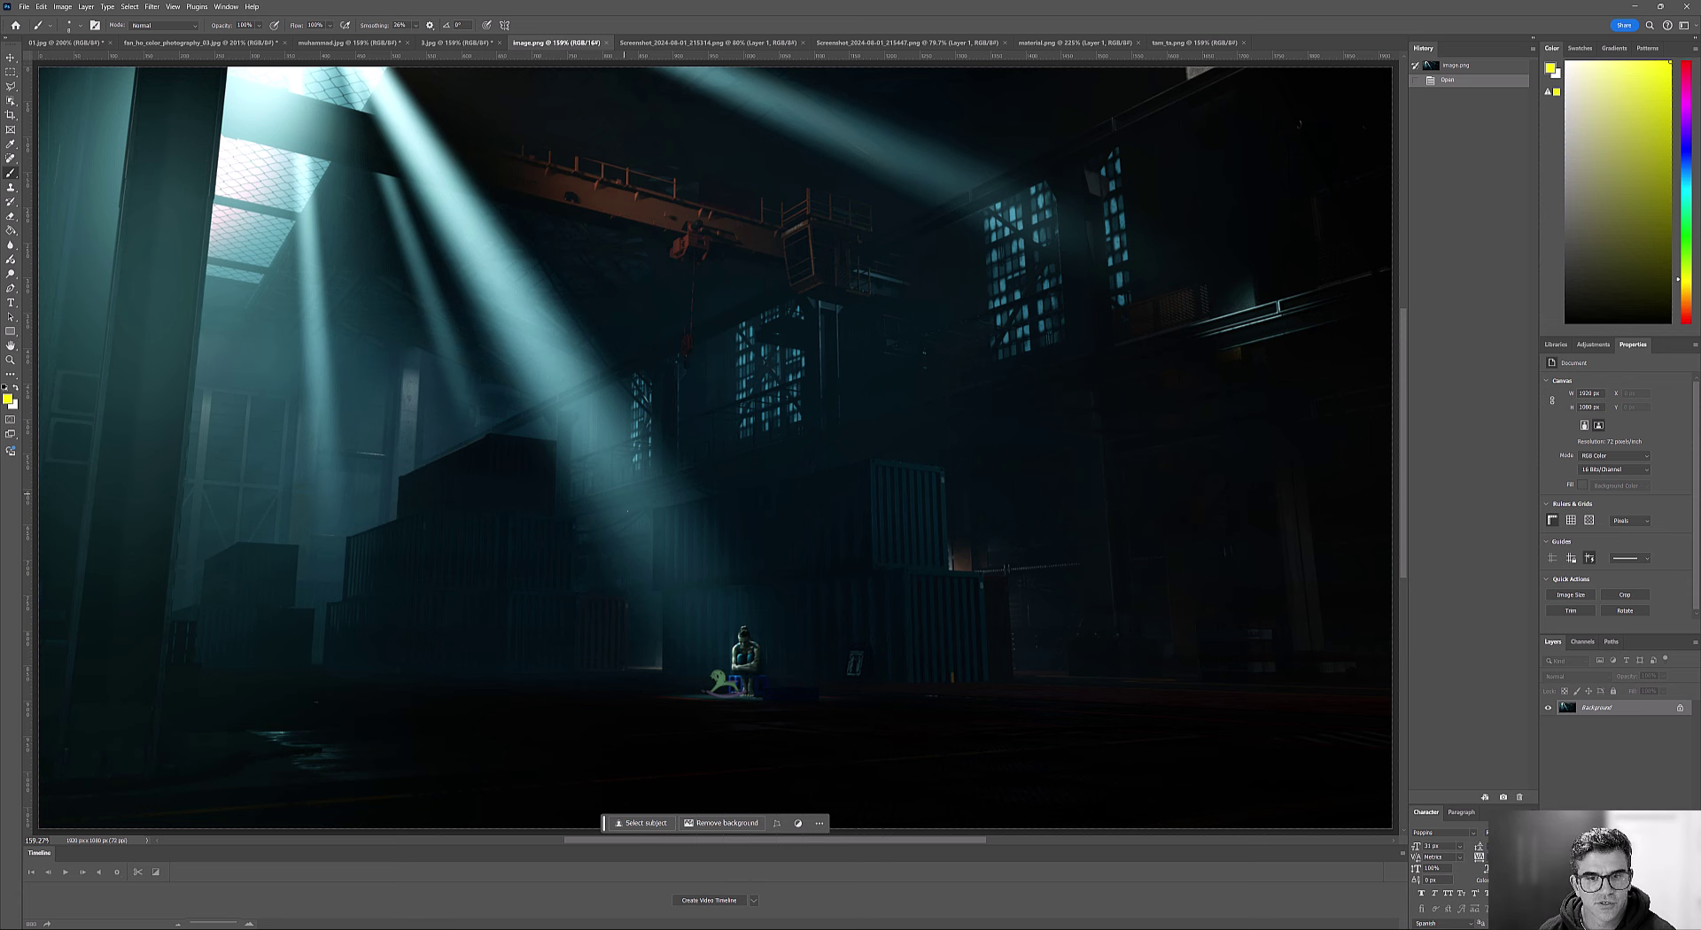
click(707, 43)
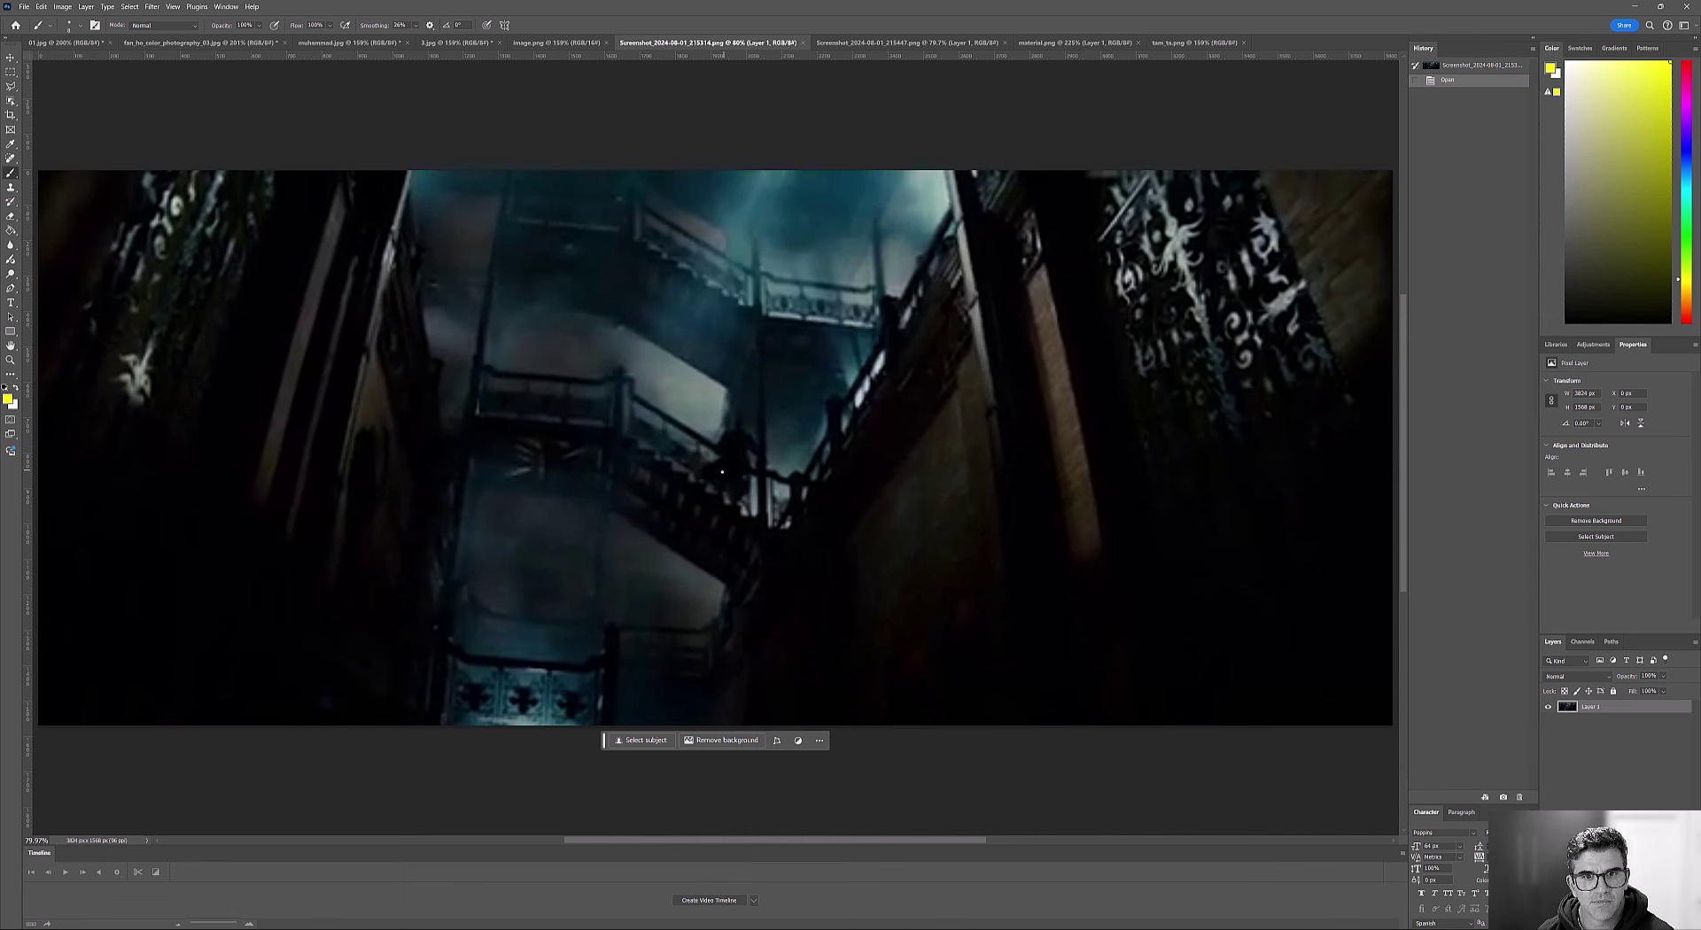
key(ctrl+Tab)
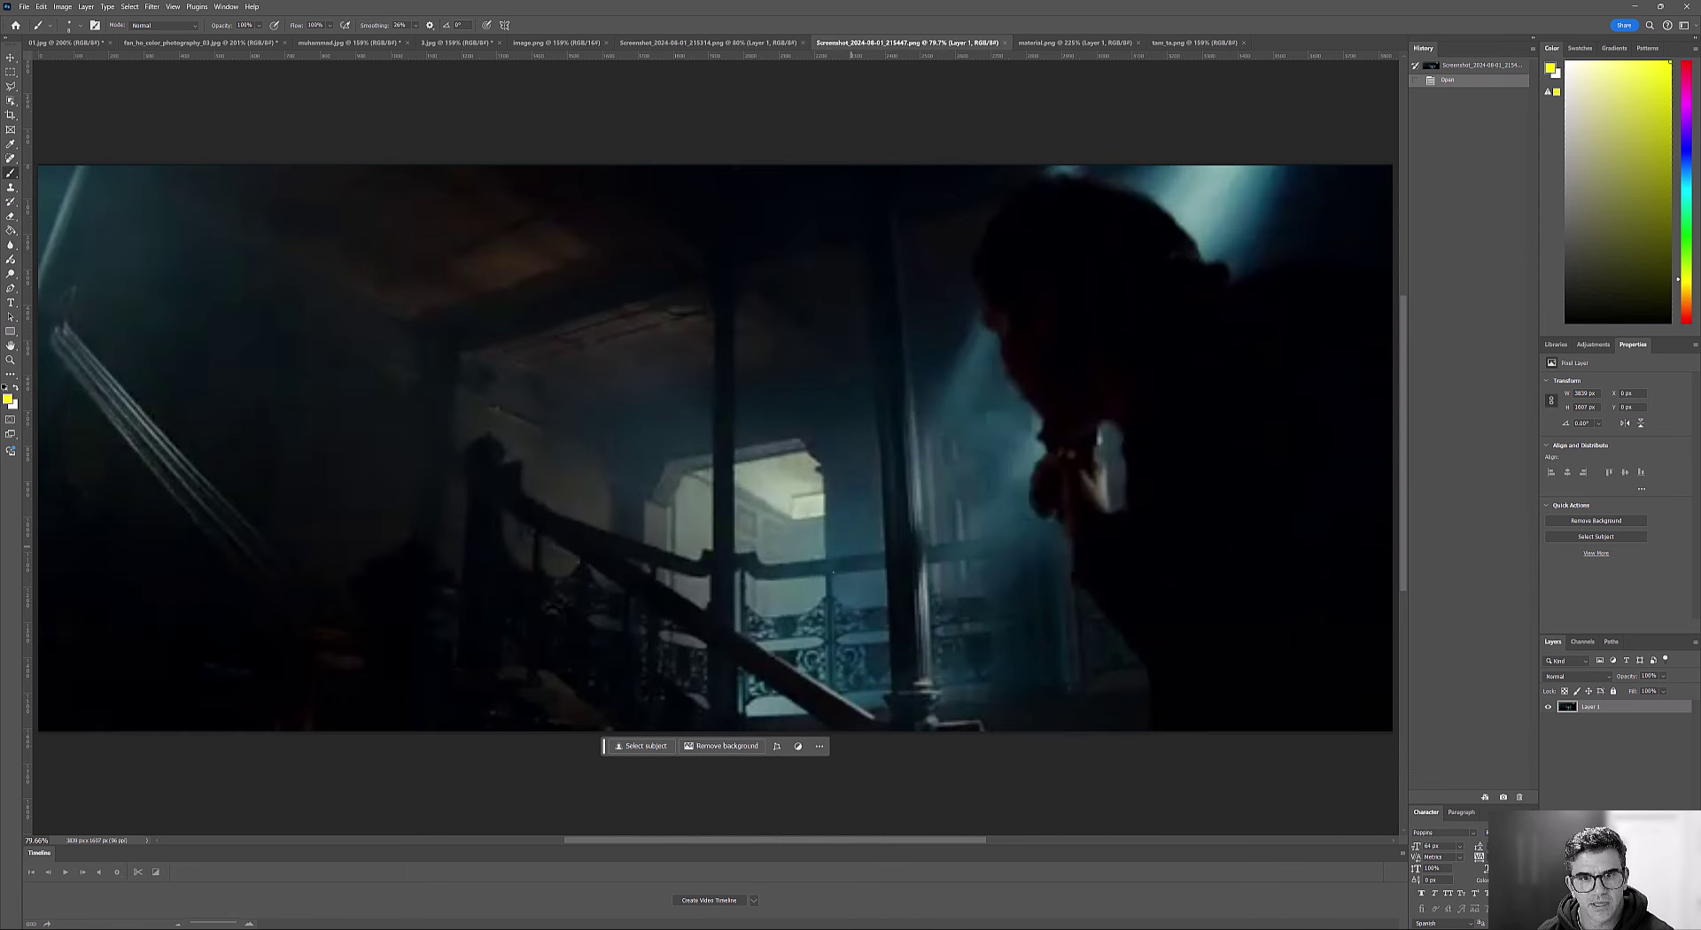
click(556, 43)
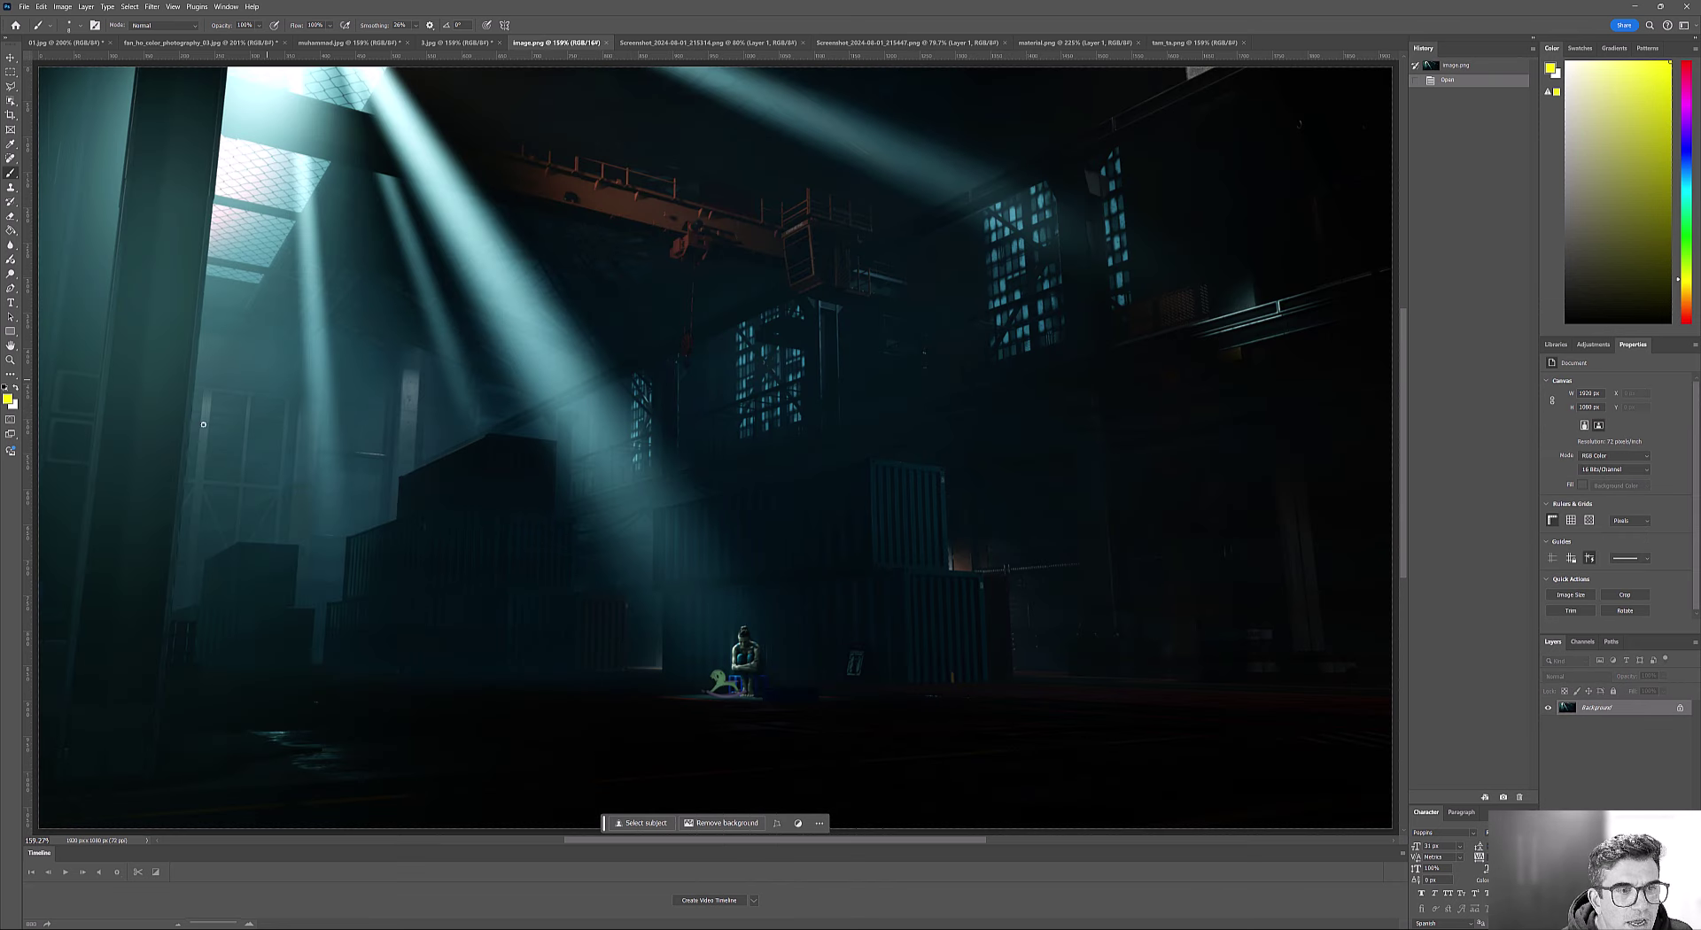
Hatch the hazy area beside the stacked containers with four yellow strokes, and undo them all.
drag(359, 376, 216, 481)
drag(347, 388, 240, 507)
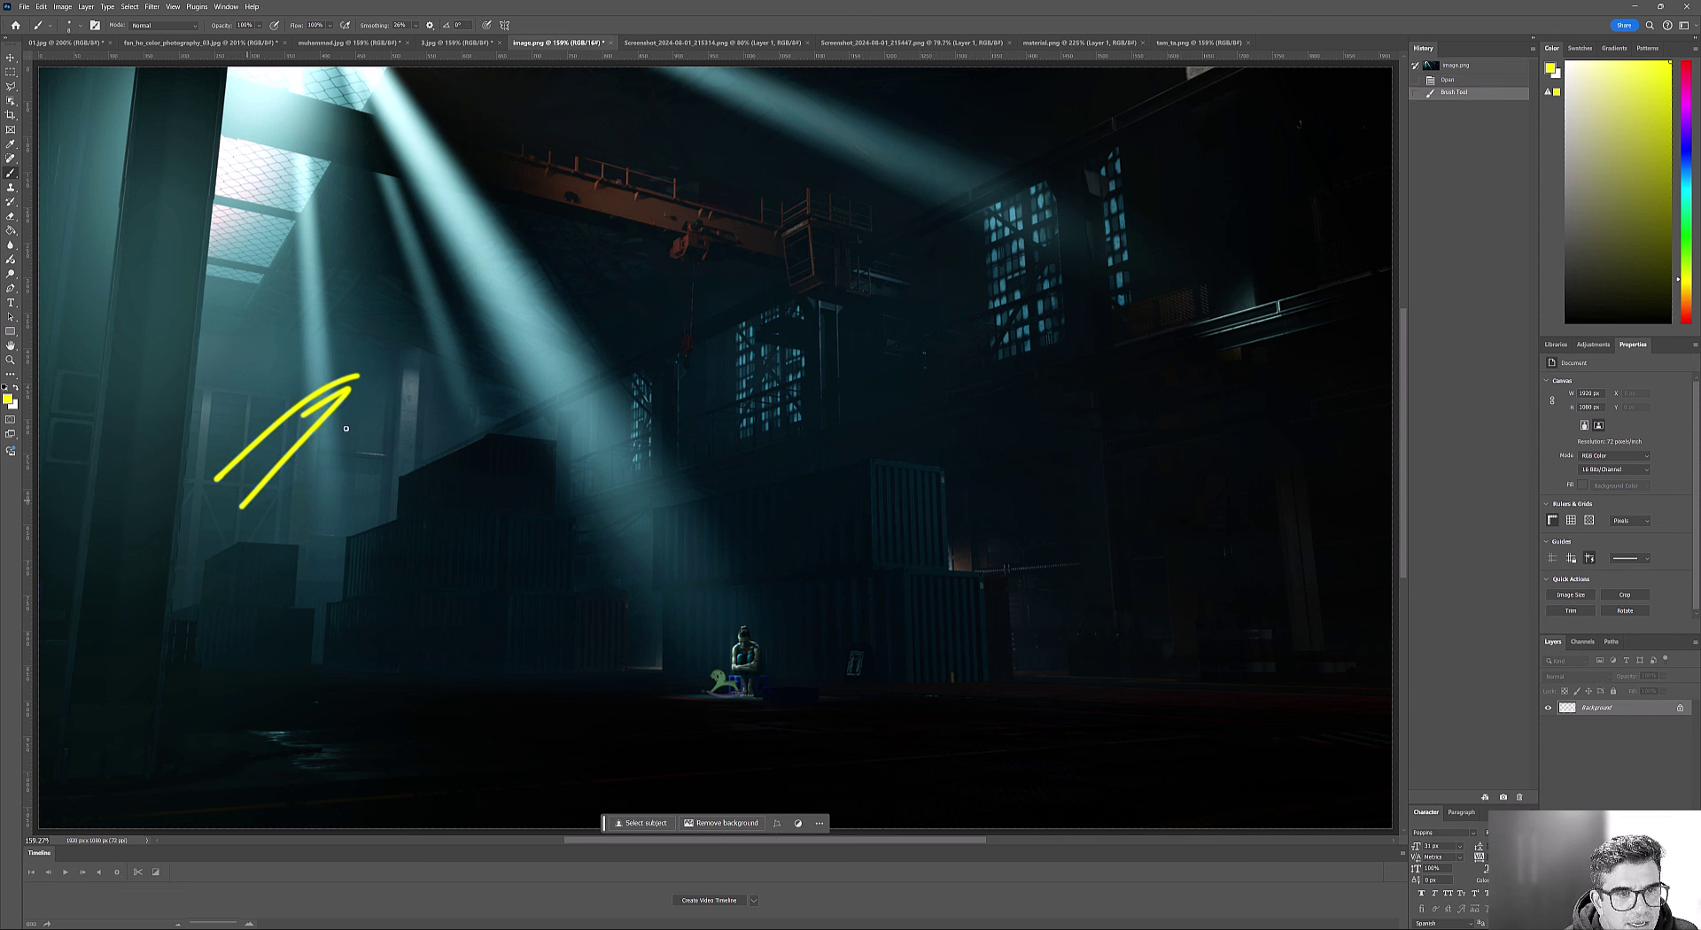
drag(345, 430, 264, 528)
drag(363, 467, 306, 555)
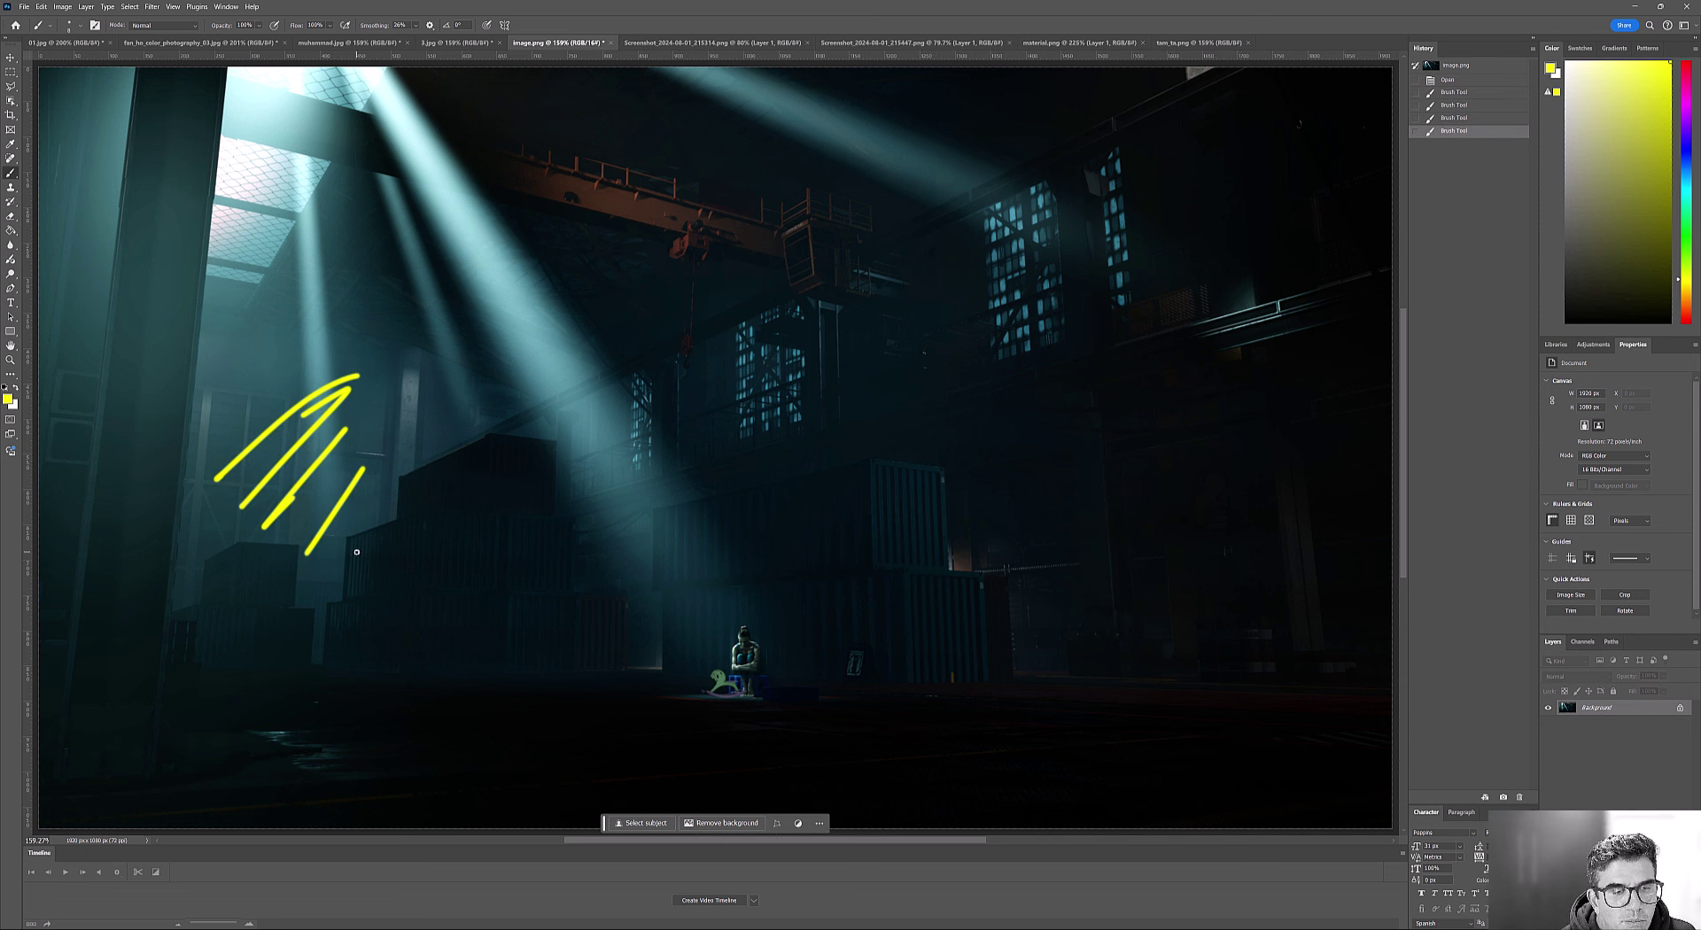
right_click(275, 596)
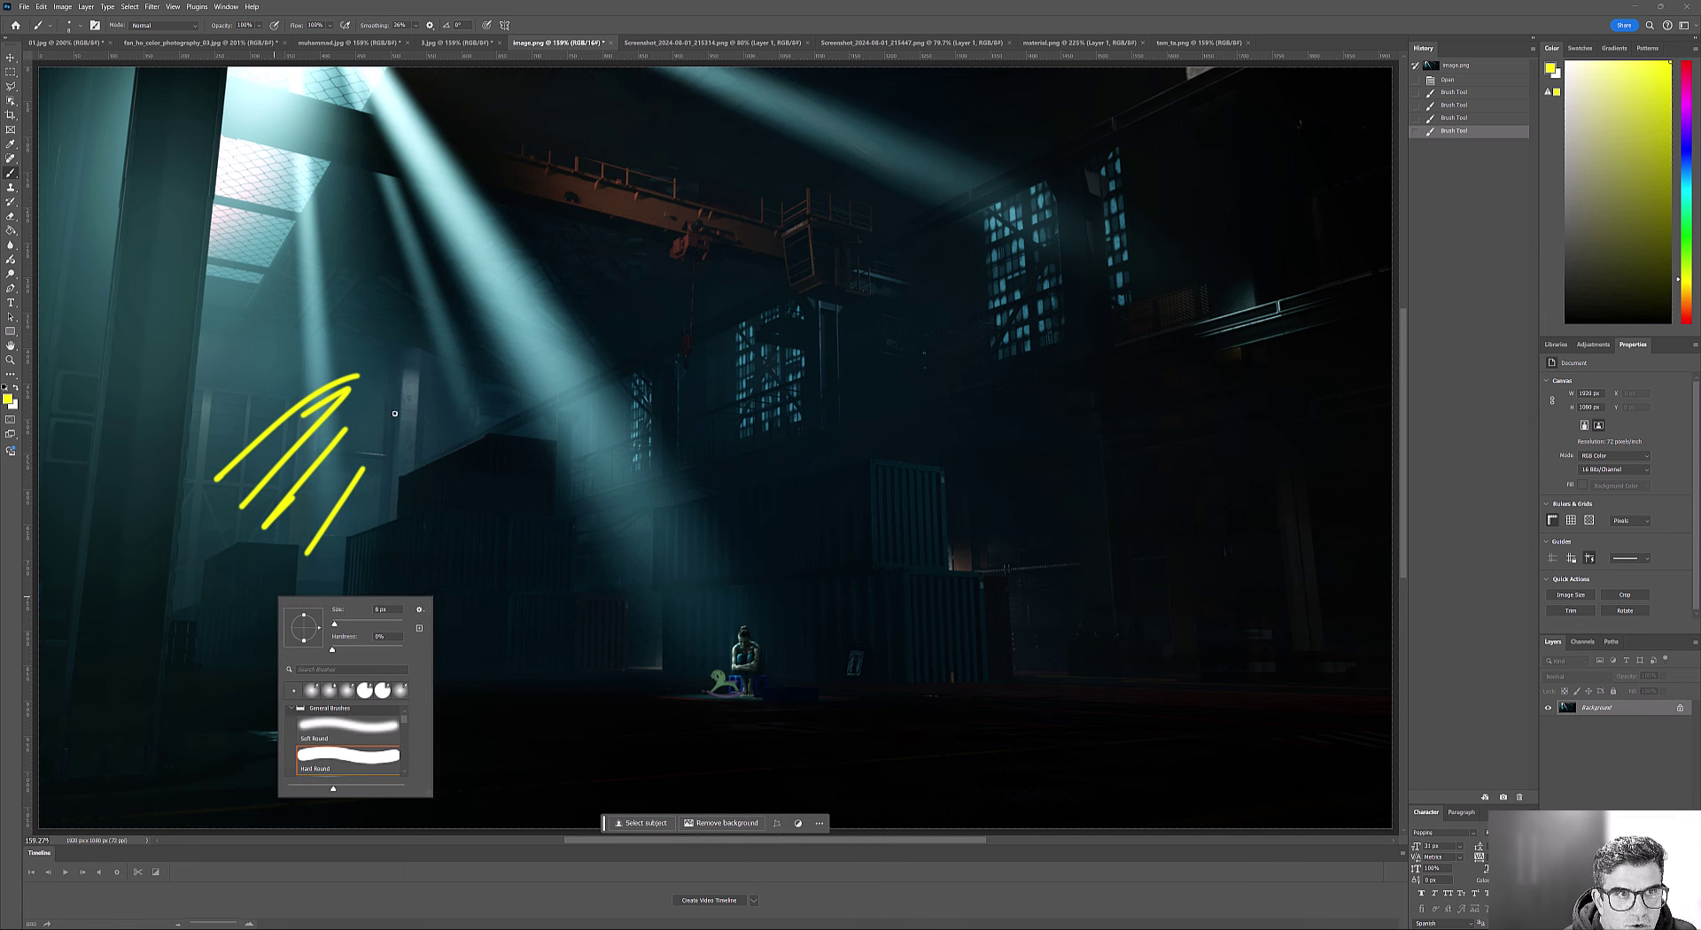
right_click(388, 252)
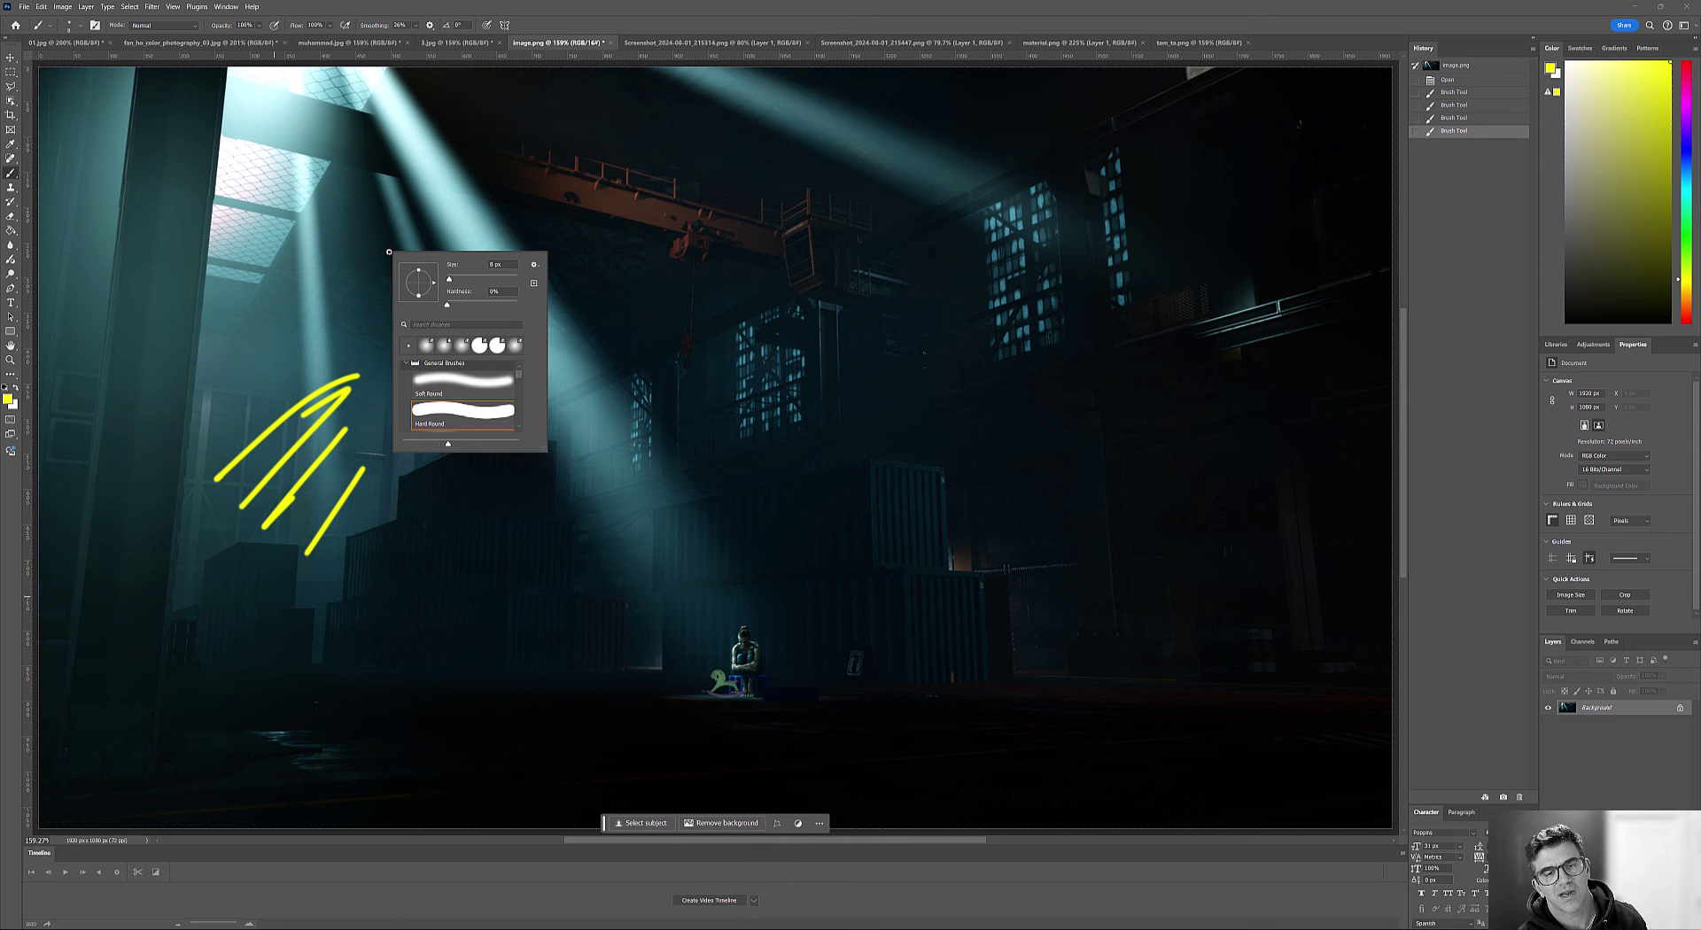
key(Escape)
key(ctrl+z)
key(ctrl+z)
key(ctrl+z)
key(ctrl+z)
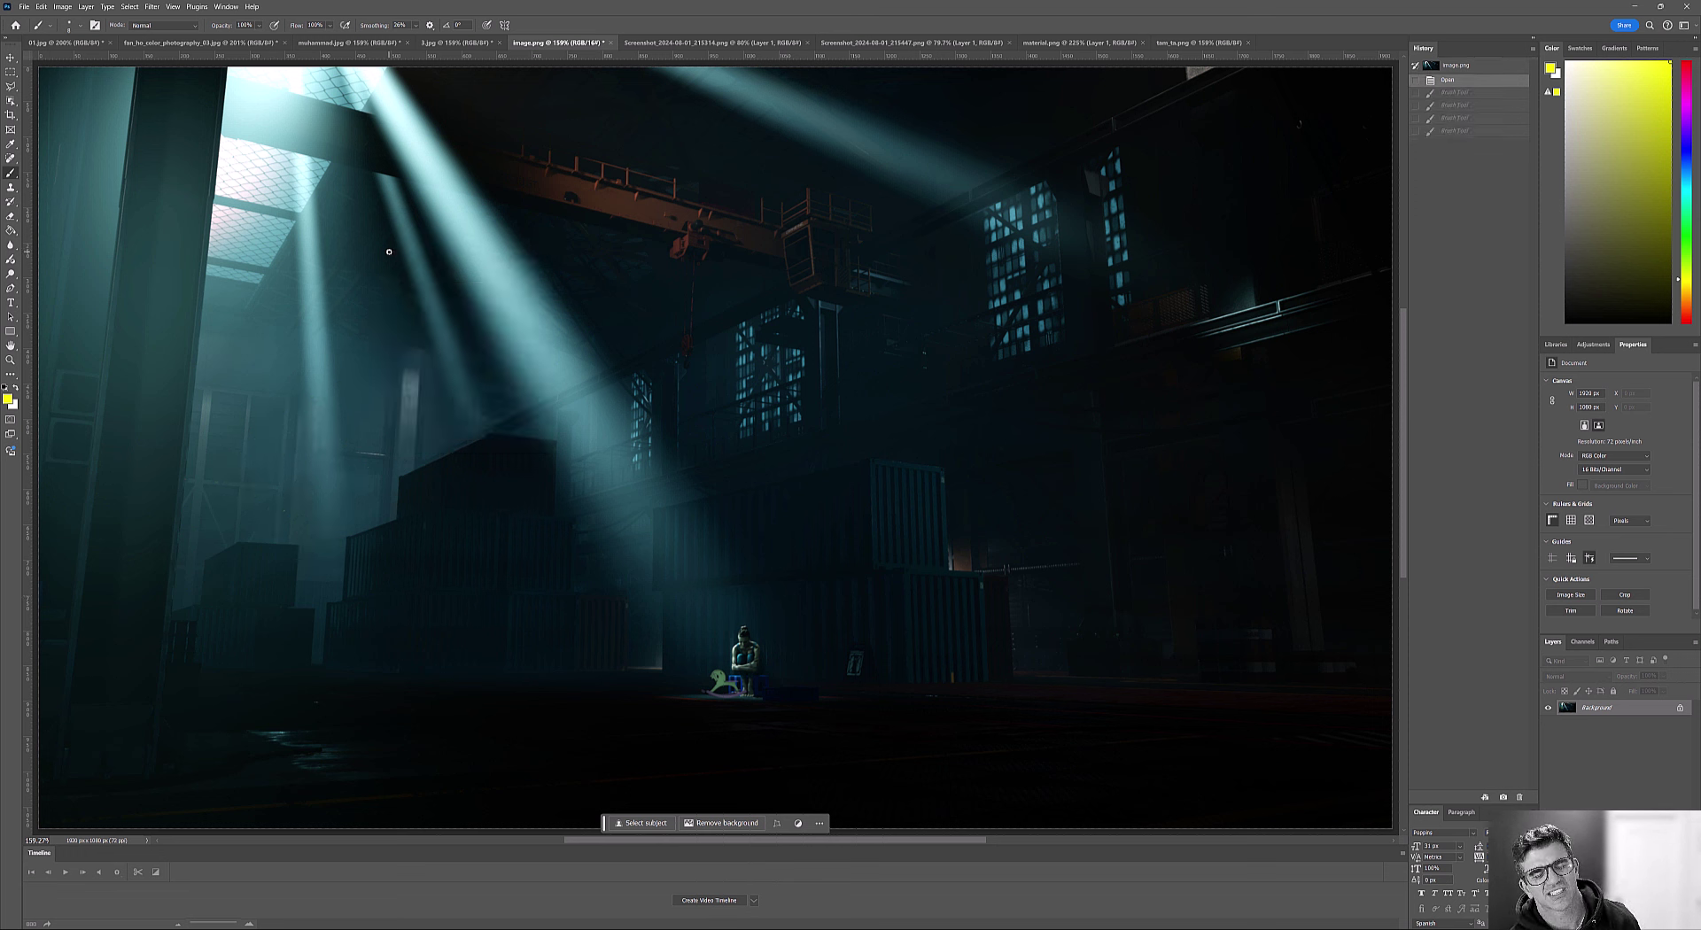
Mark the main light beam and the skylight it comes from in yellow, and undo both marks.
mouse_move(711, 470)
mouse_down()
mouse_move(278, 246)
mouse_move(253, 221)
mouse_move(295, 175)
mouse_up()
mouse_move(414, 69)
mouse_down()
mouse_move(358, 150)
mouse_move(177, 222)
mouse_move(266, 76)
mouse_up()
key(ctrl+z)
key(ctrl+z)
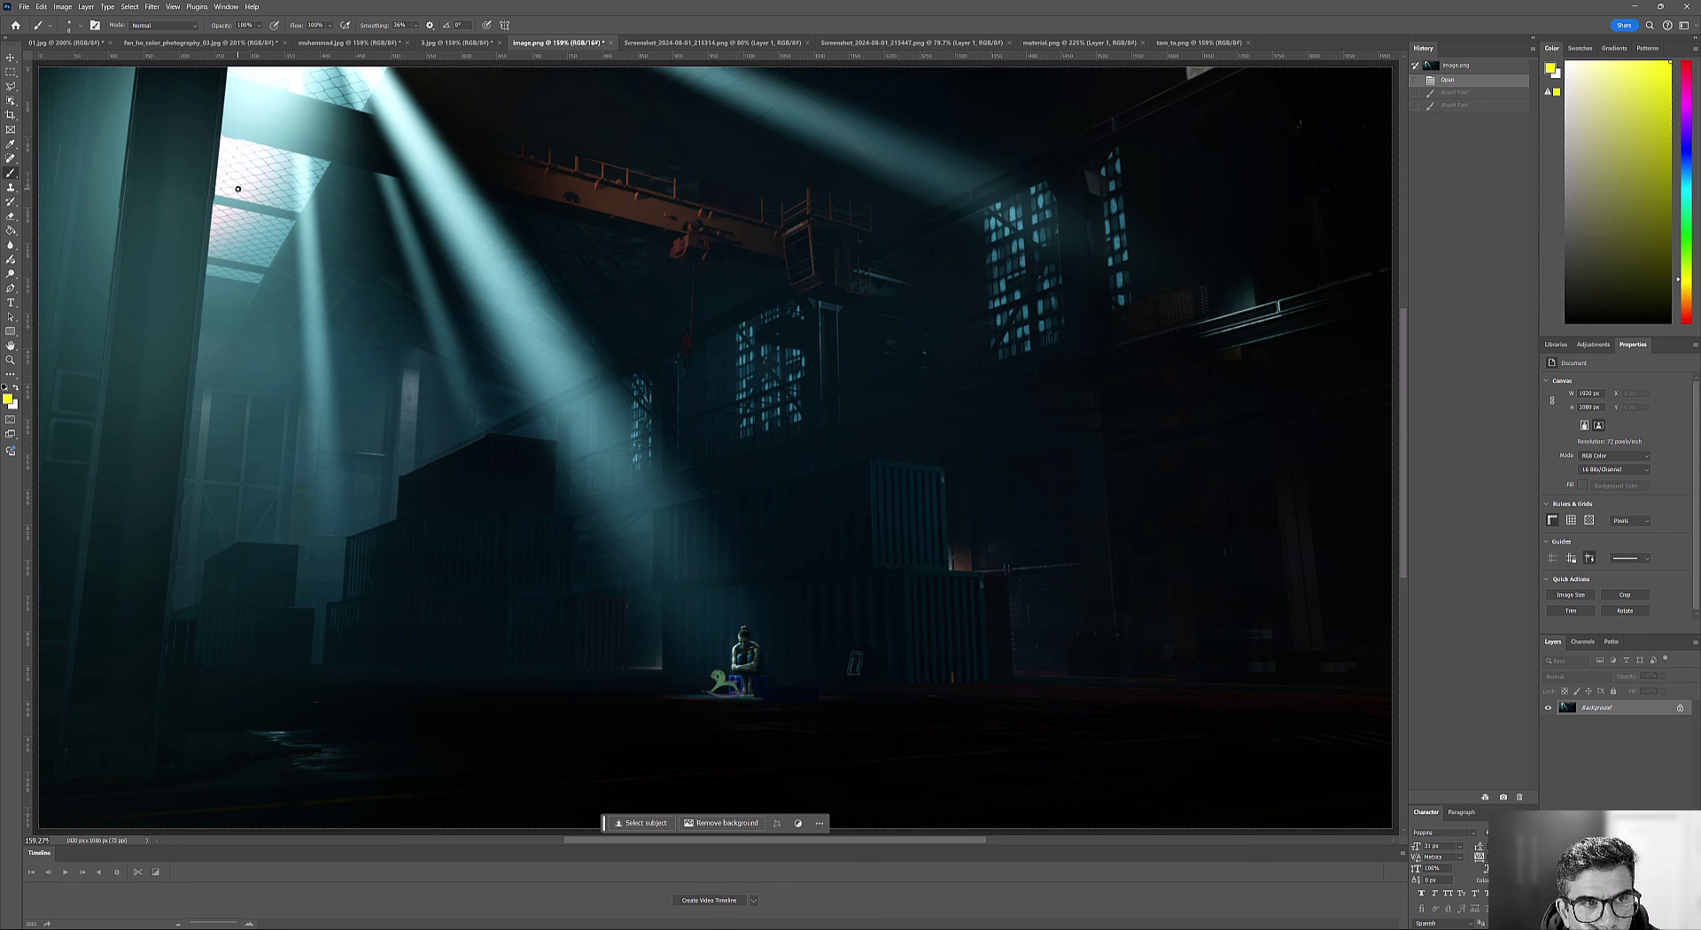
Draw a wide light cone ending in a circle around the seated figure, trace the second beam, and undo all the strokes.
drag(238, 189, 705, 746)
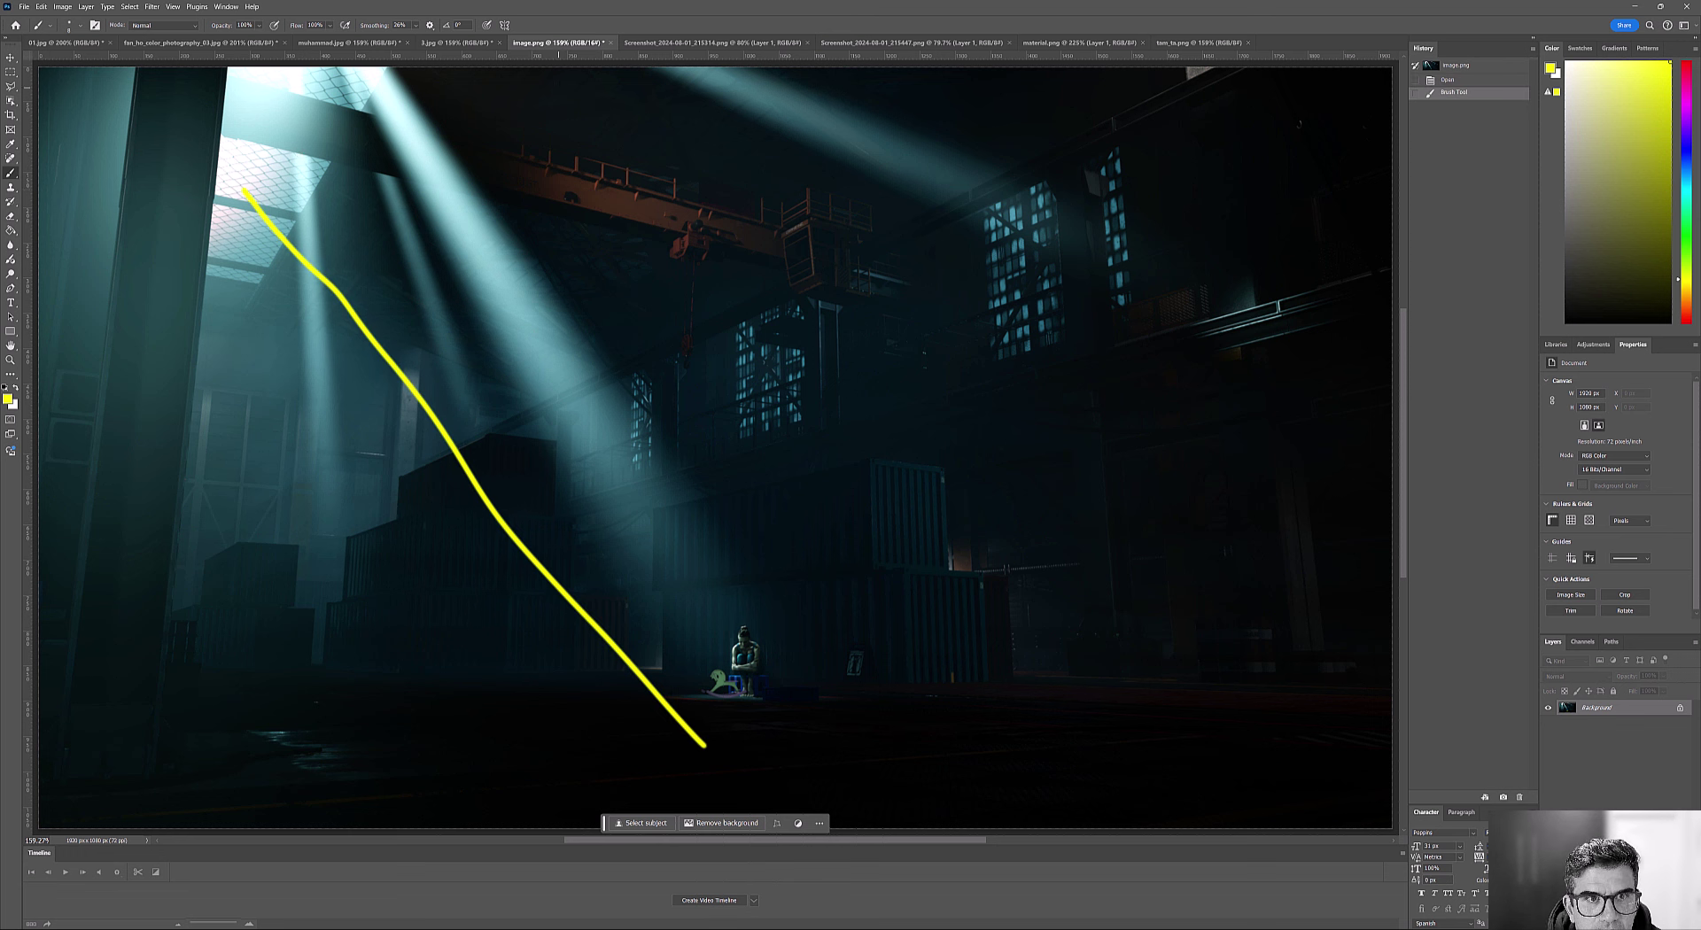
mouse_move(544, 67)
mouse_down()
mouse_move(892, 710)
mouse_move(804, 751)
mouse_move(738, 750)
mouse_move(654, 714)
mouse_move(648, 690)
mouse_move(674, 658)
mouse_move(751, 643)
mouse_move(810, 653)
mouse_move(891, 708)
mouse_up()
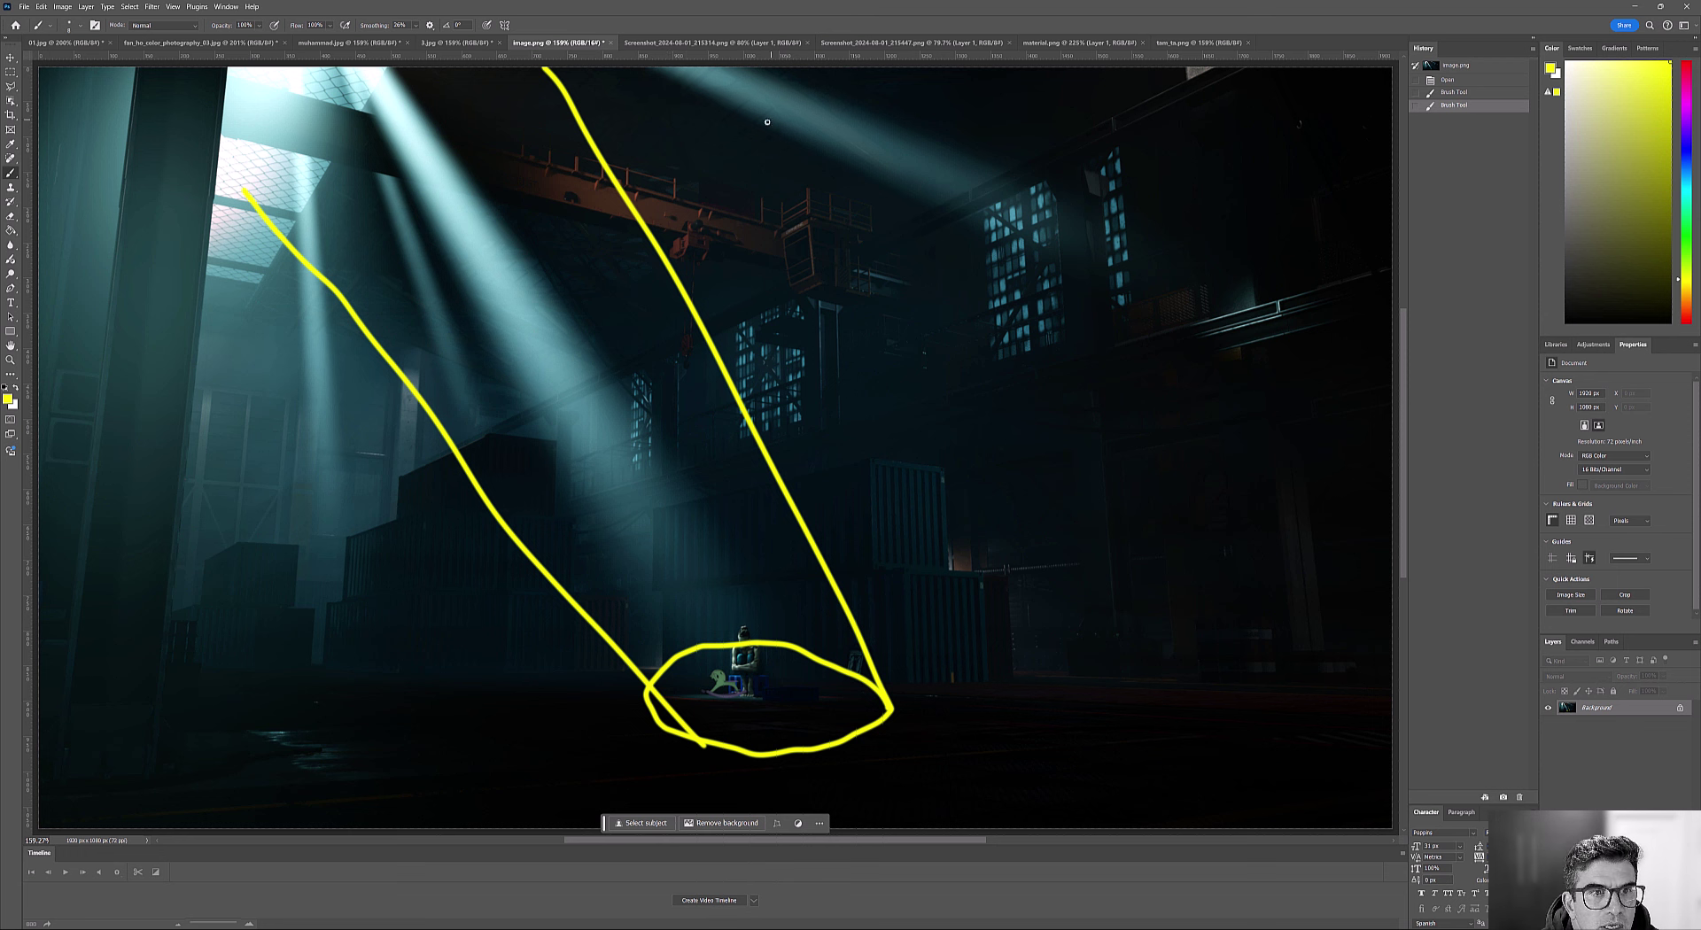
drag(692, 69, 992, 189)
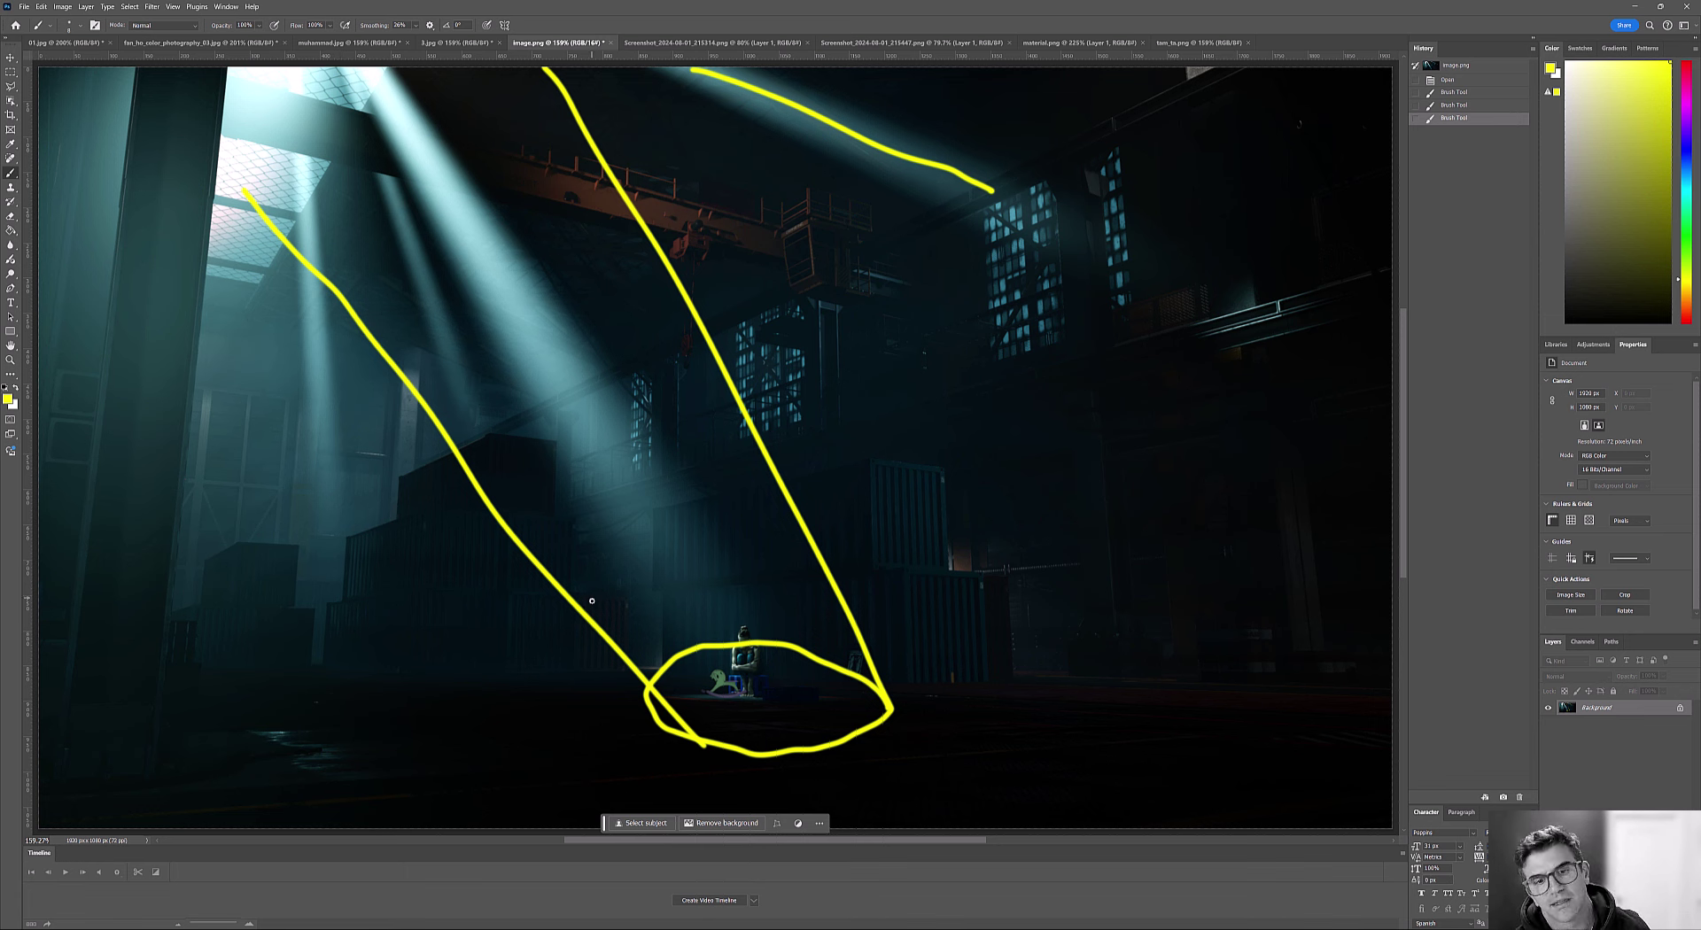
key(ctrl+z)
key(ctrl+z)
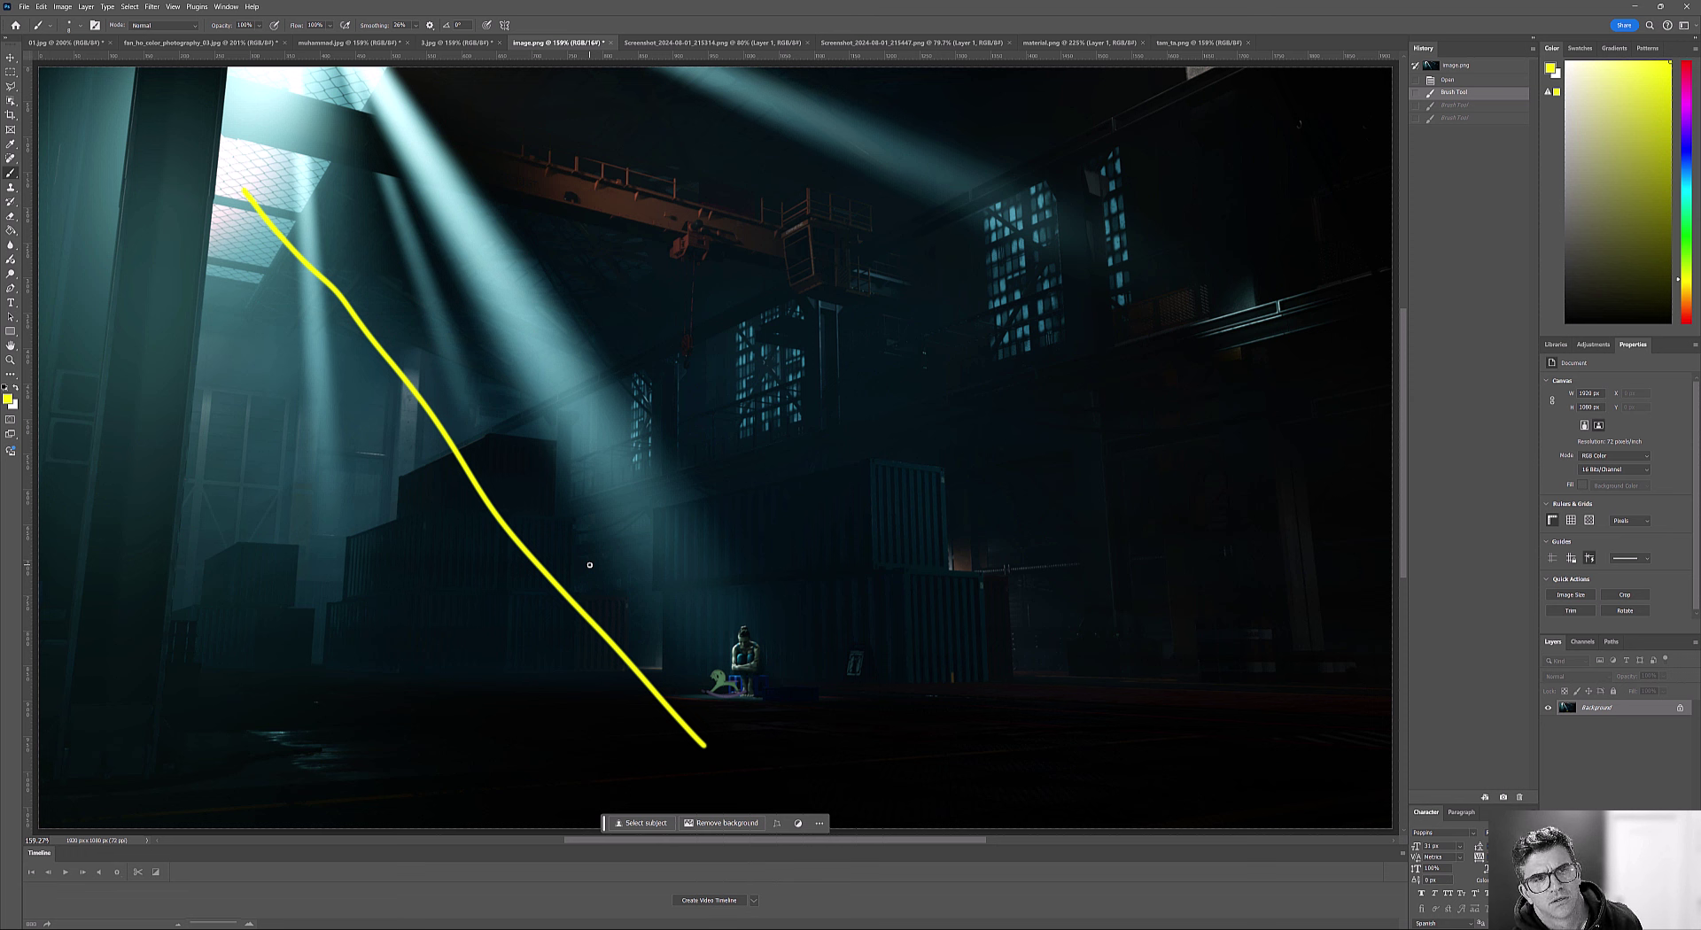
key(ctrl+z)
Brush a small yellow mark in the dark area above the containers, and undo it.
key(z)
click(905, 411)
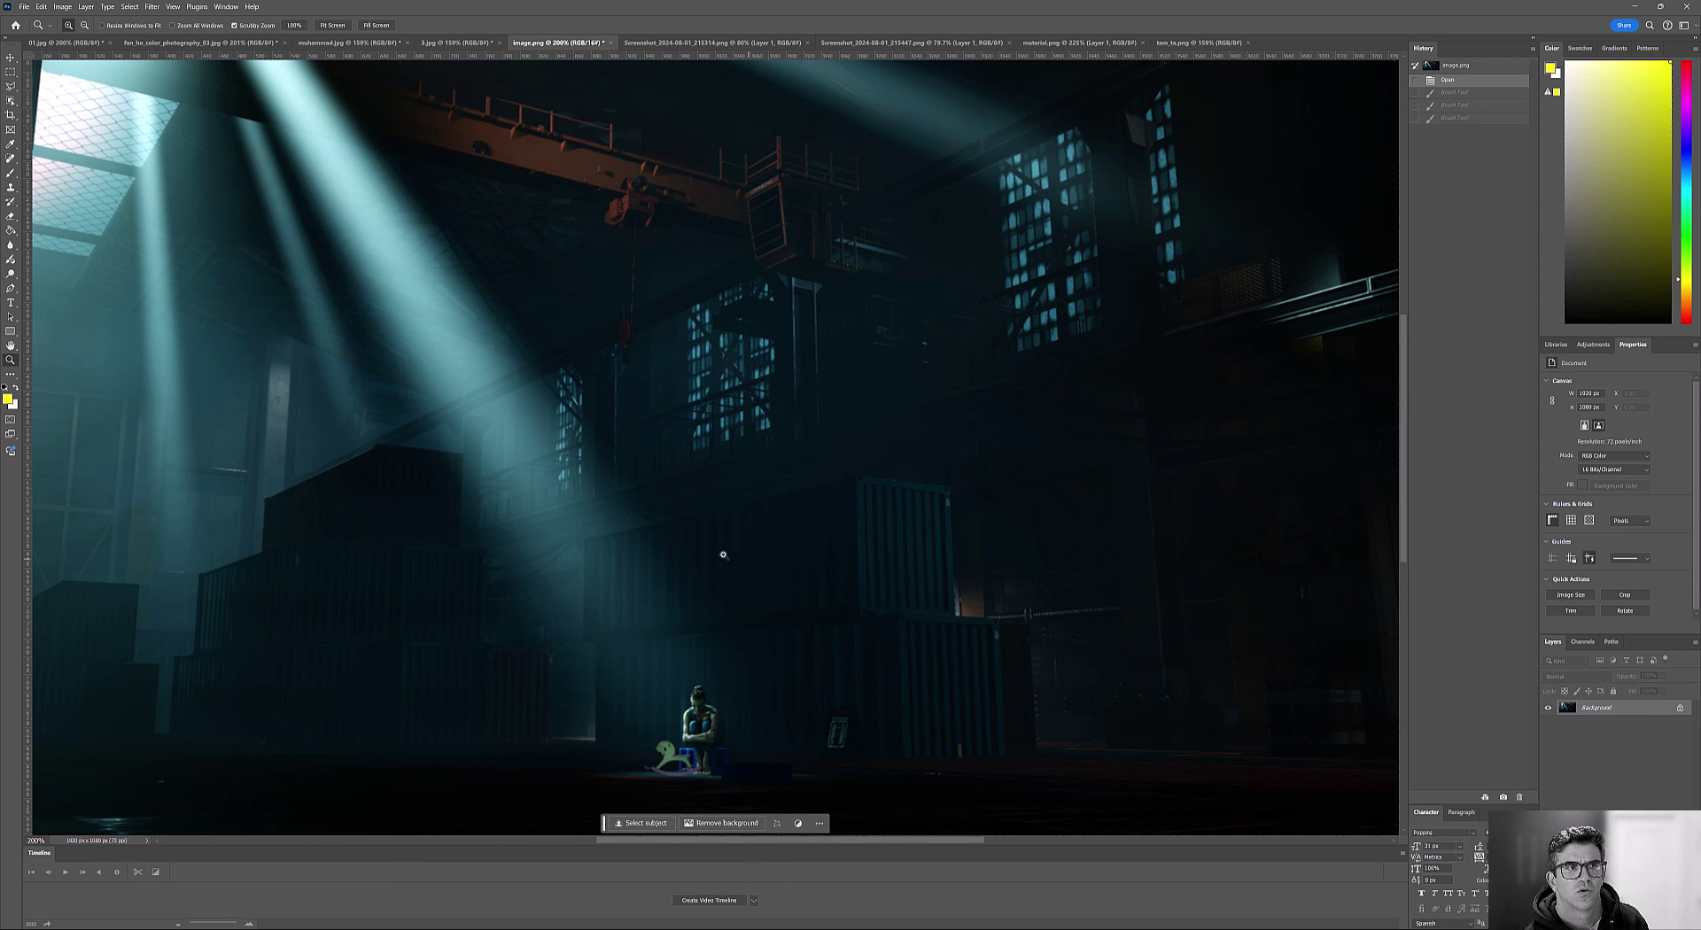
key(b)
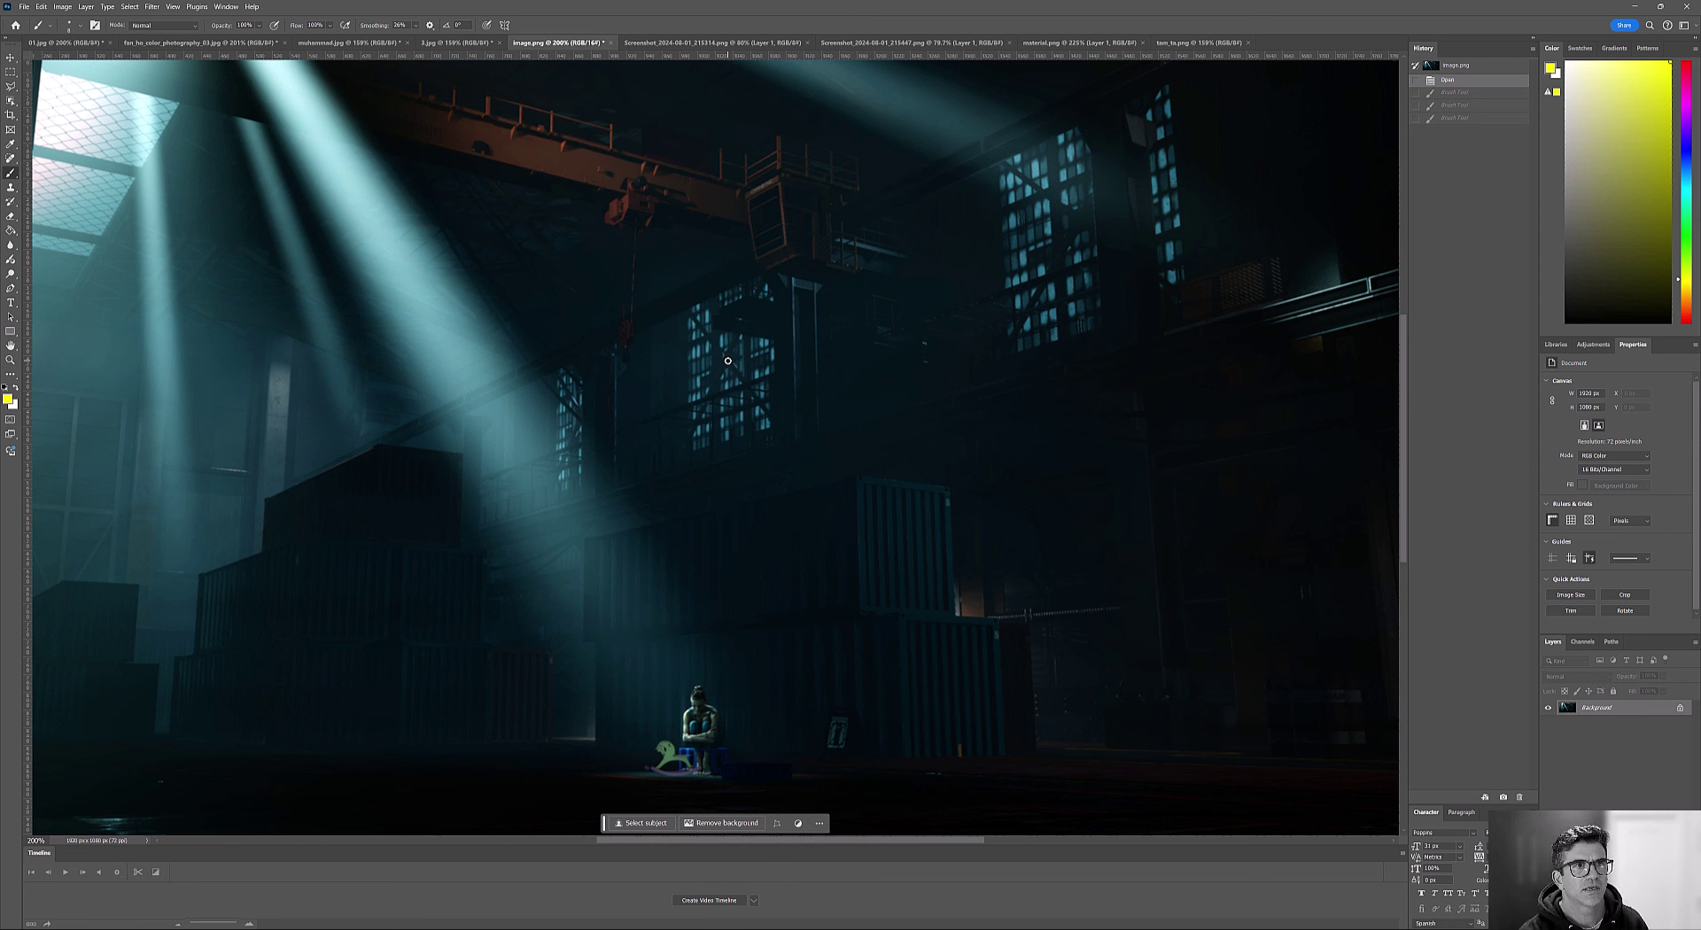
click(819, 406)
mouse_move(821, 413)
mouse_down()
mouse_move(808, 436)
mouse_move(835, 438)
mouse_up()
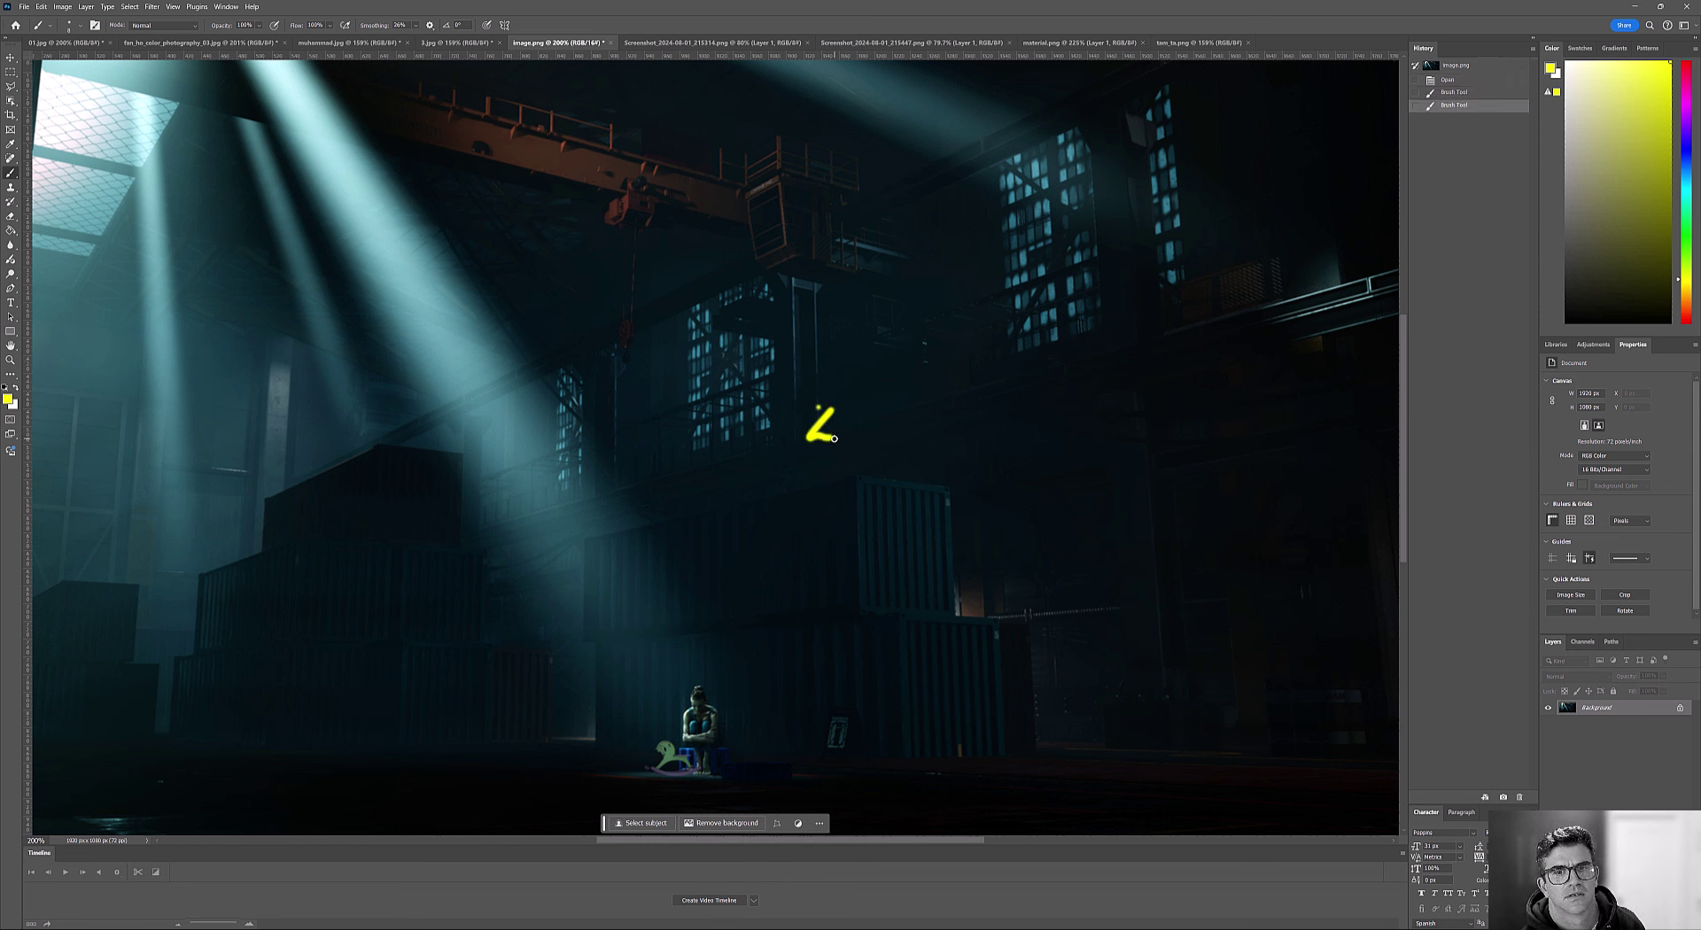
key(ctrl+z)
key(ctrl+z)
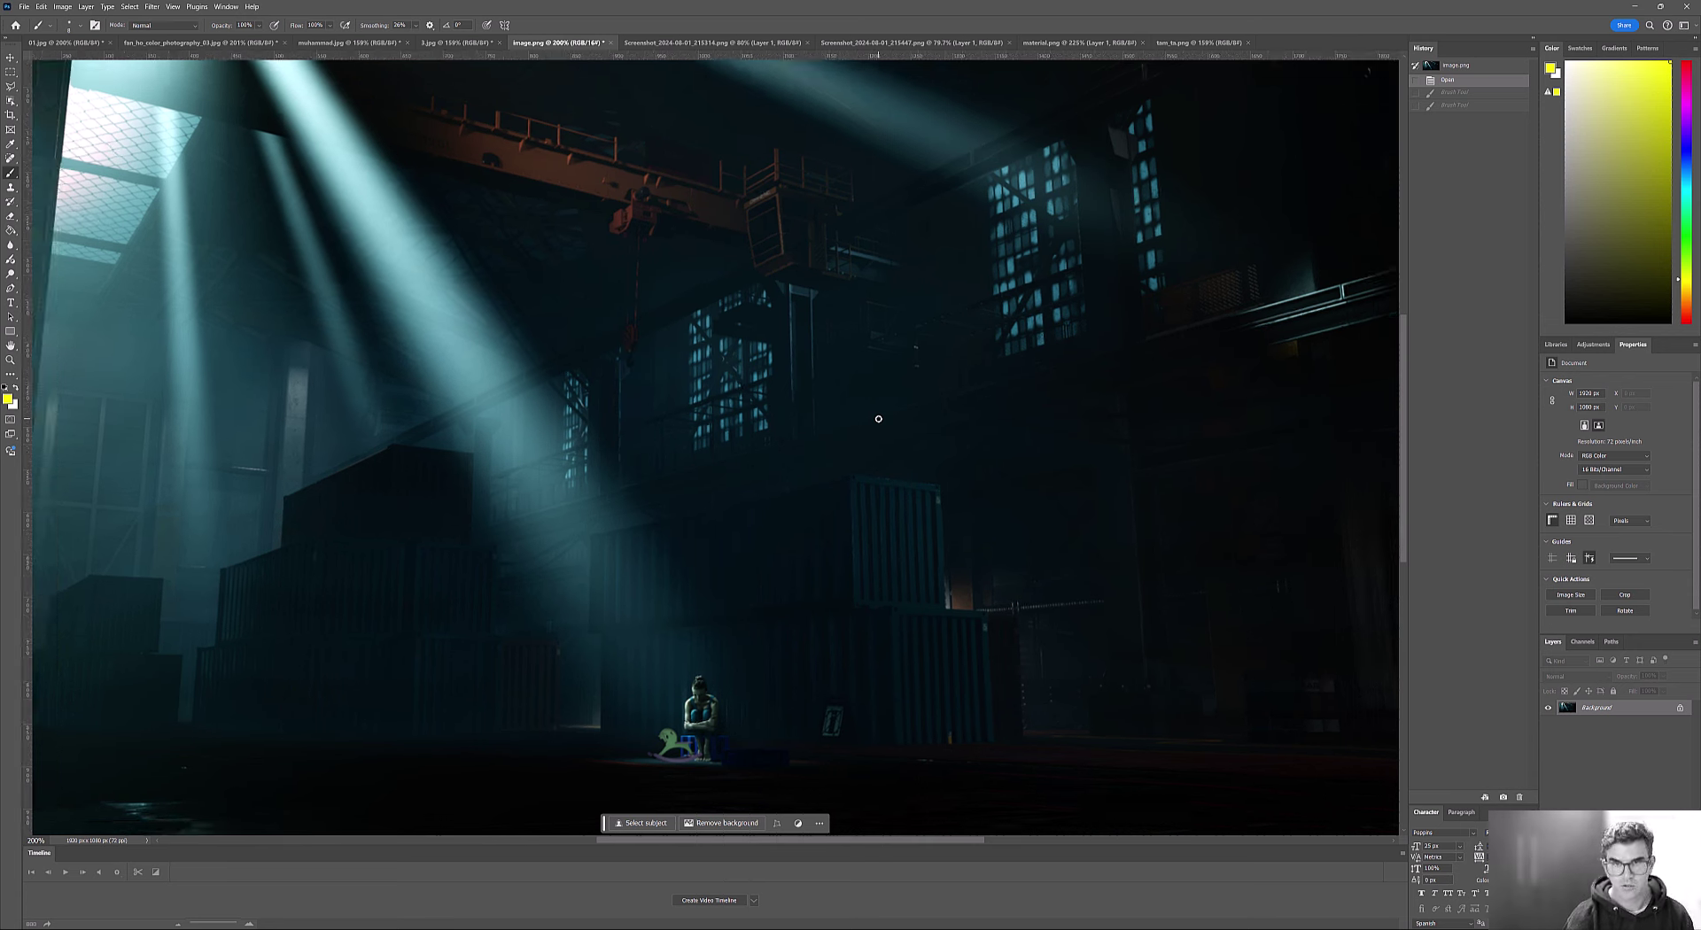
Examine the whole warehouse render, and check its haze and darkness against both staircase screenshots.
scroll(879, 419, down, 4)
scroll(882, 423, up, 4)
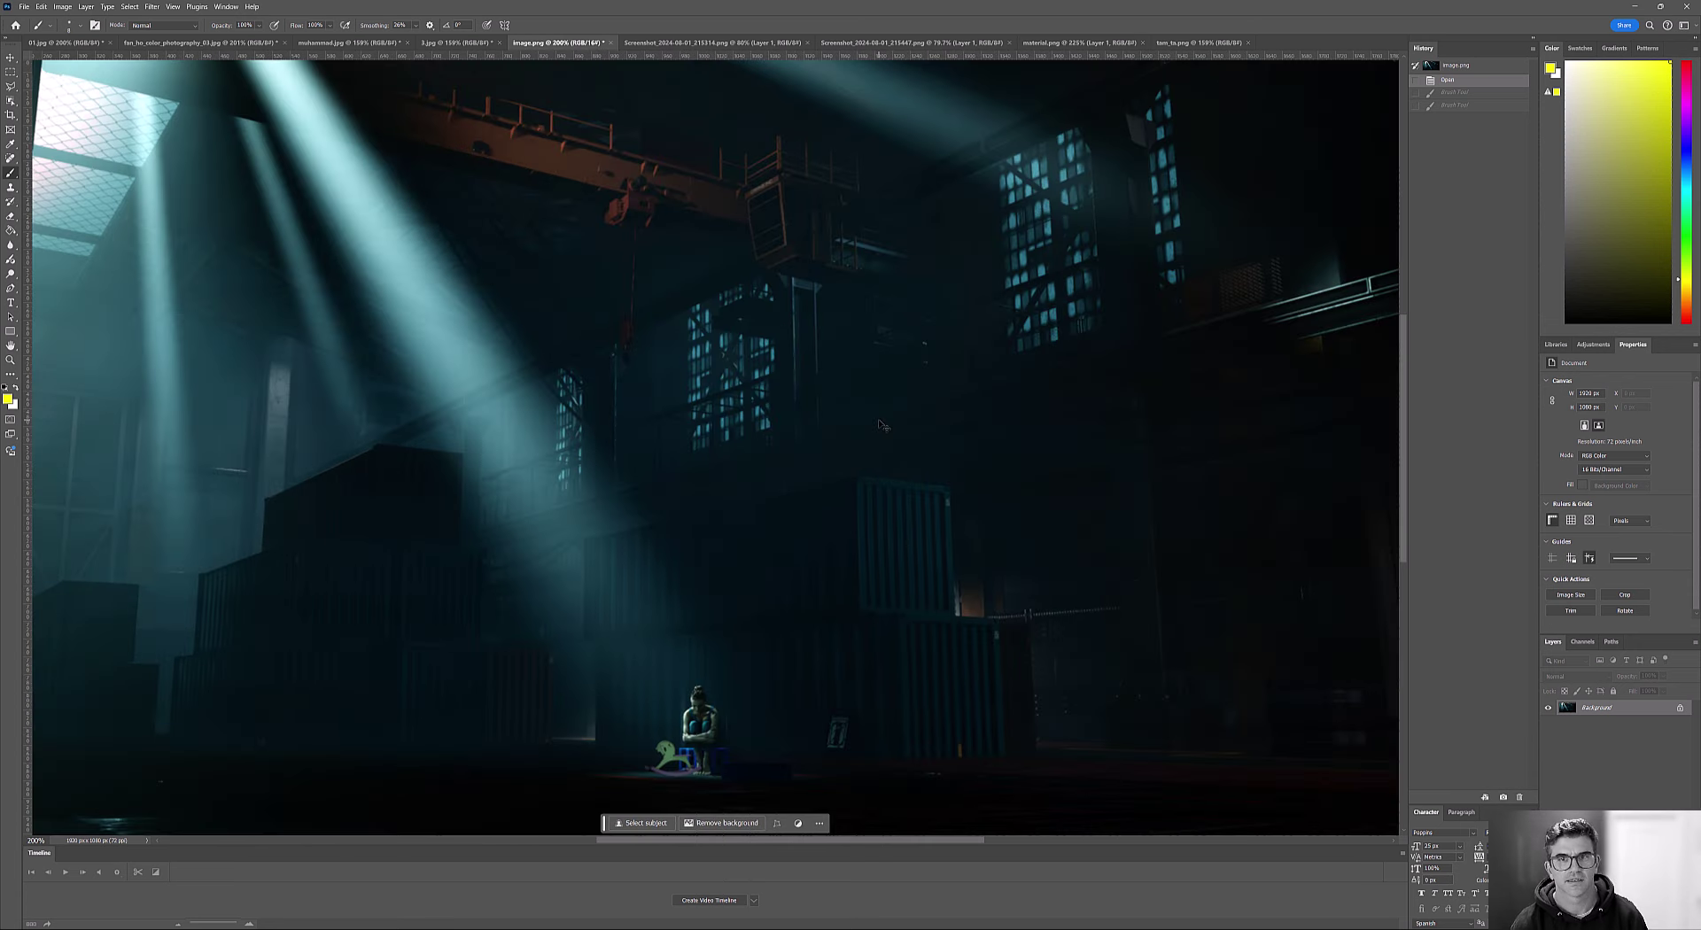
scroll(882, 424, down, 3)
scroll(882, 426, up, 2)
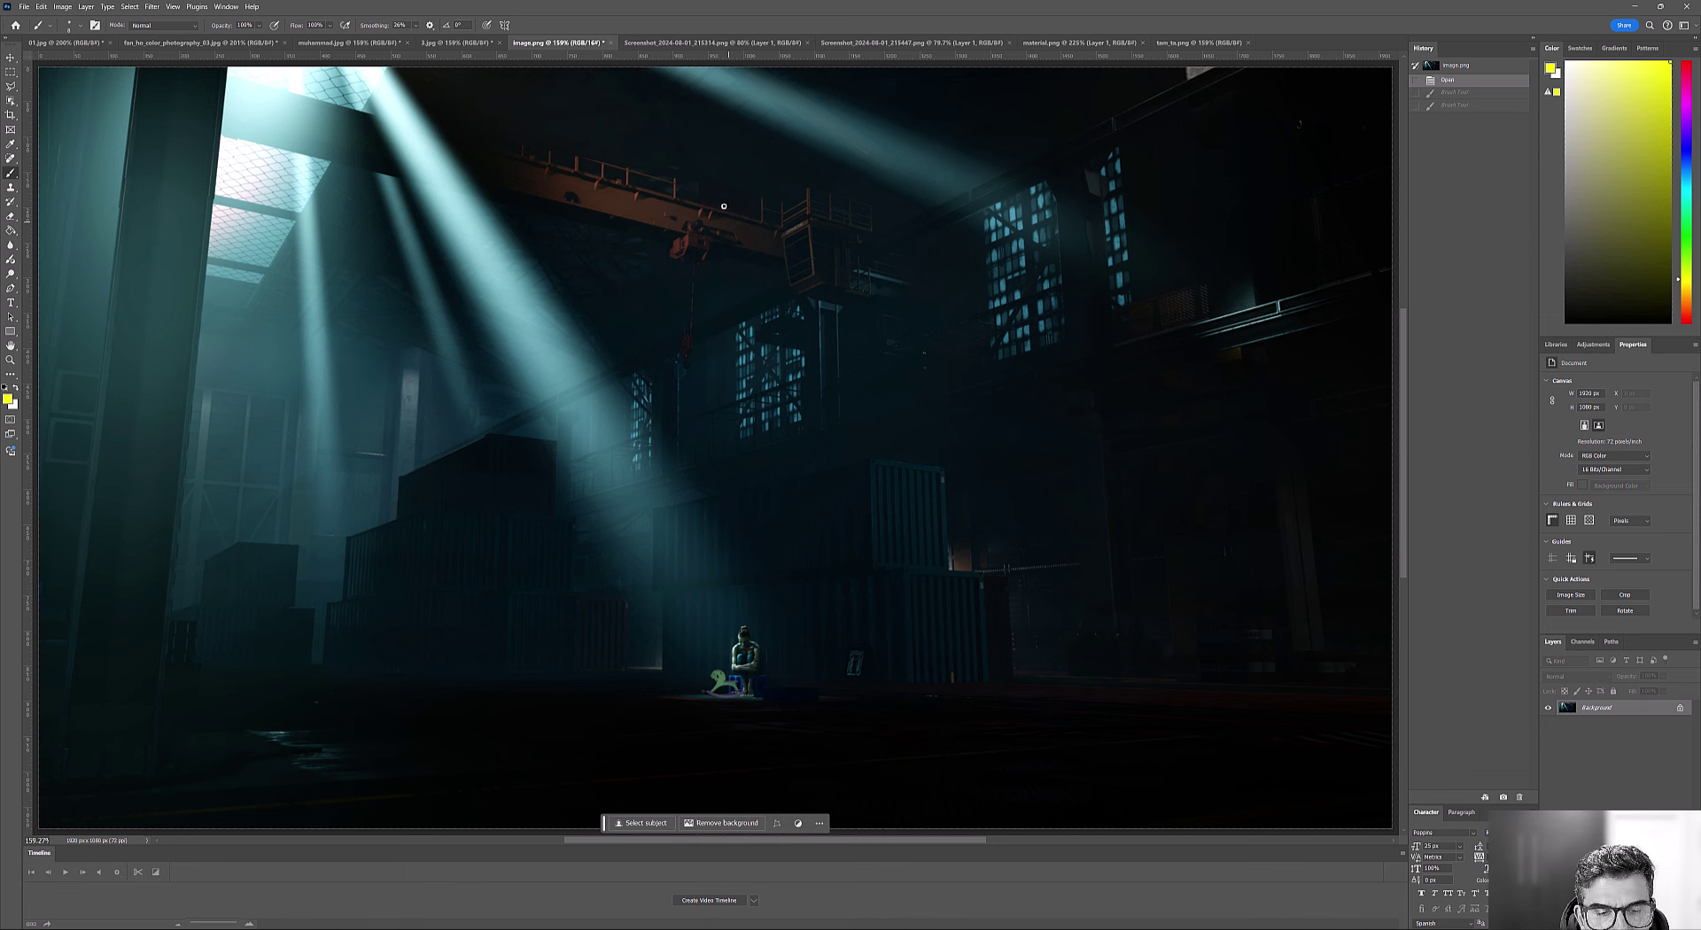
click(660, 42)
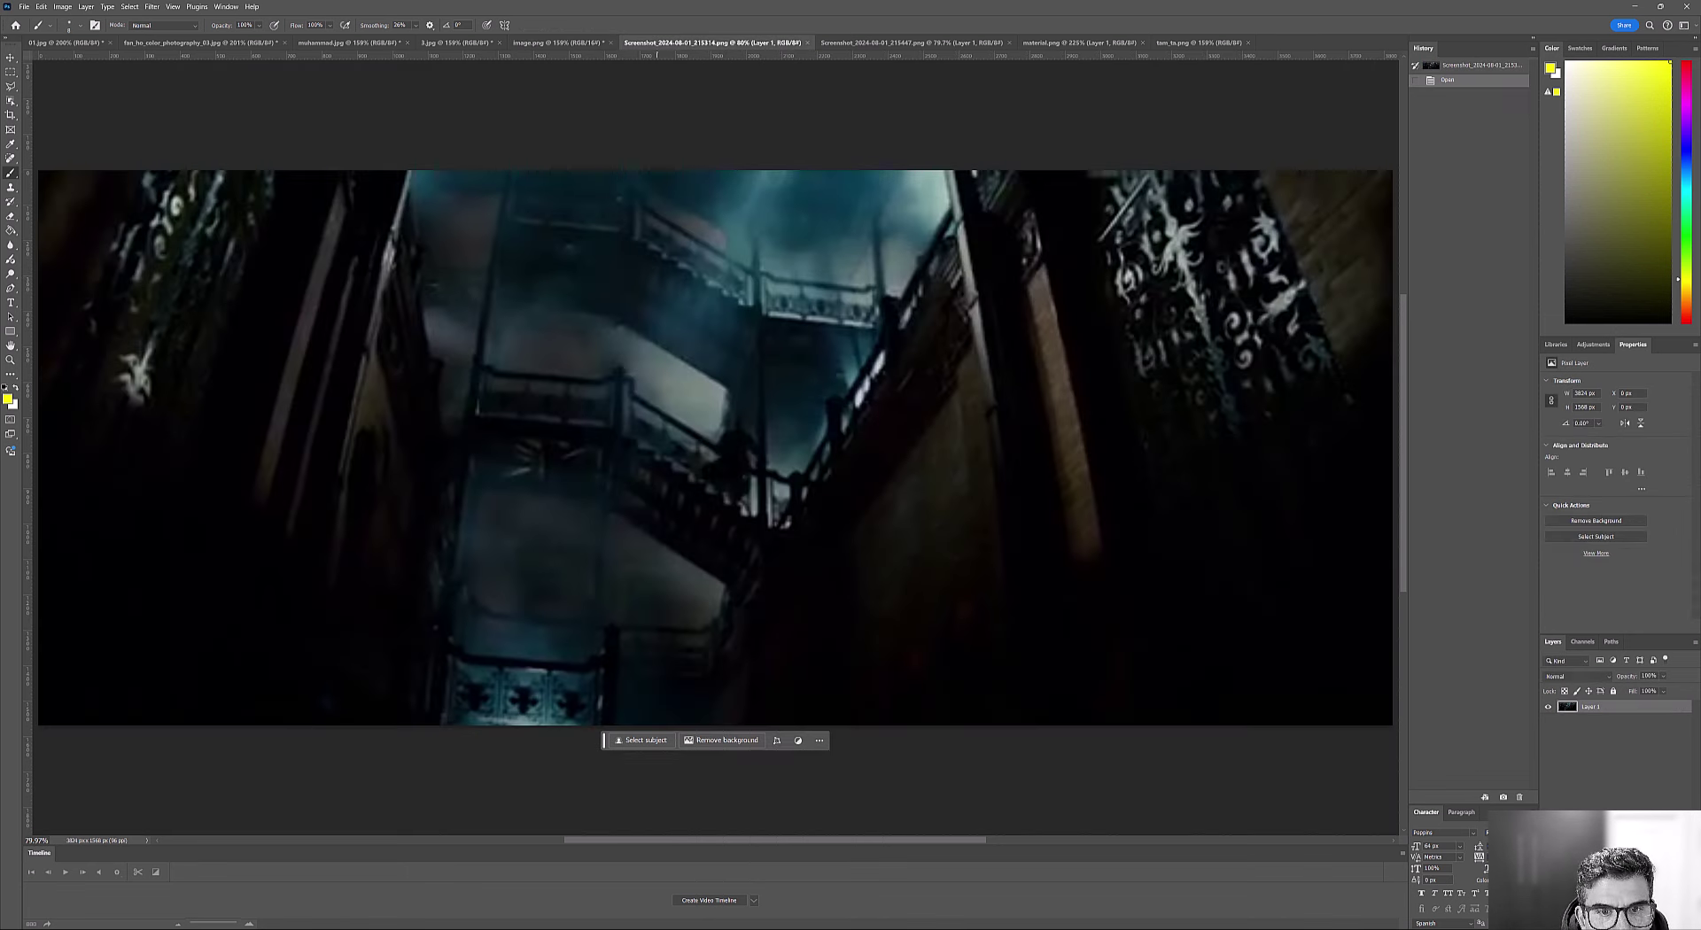
click(912, 42)
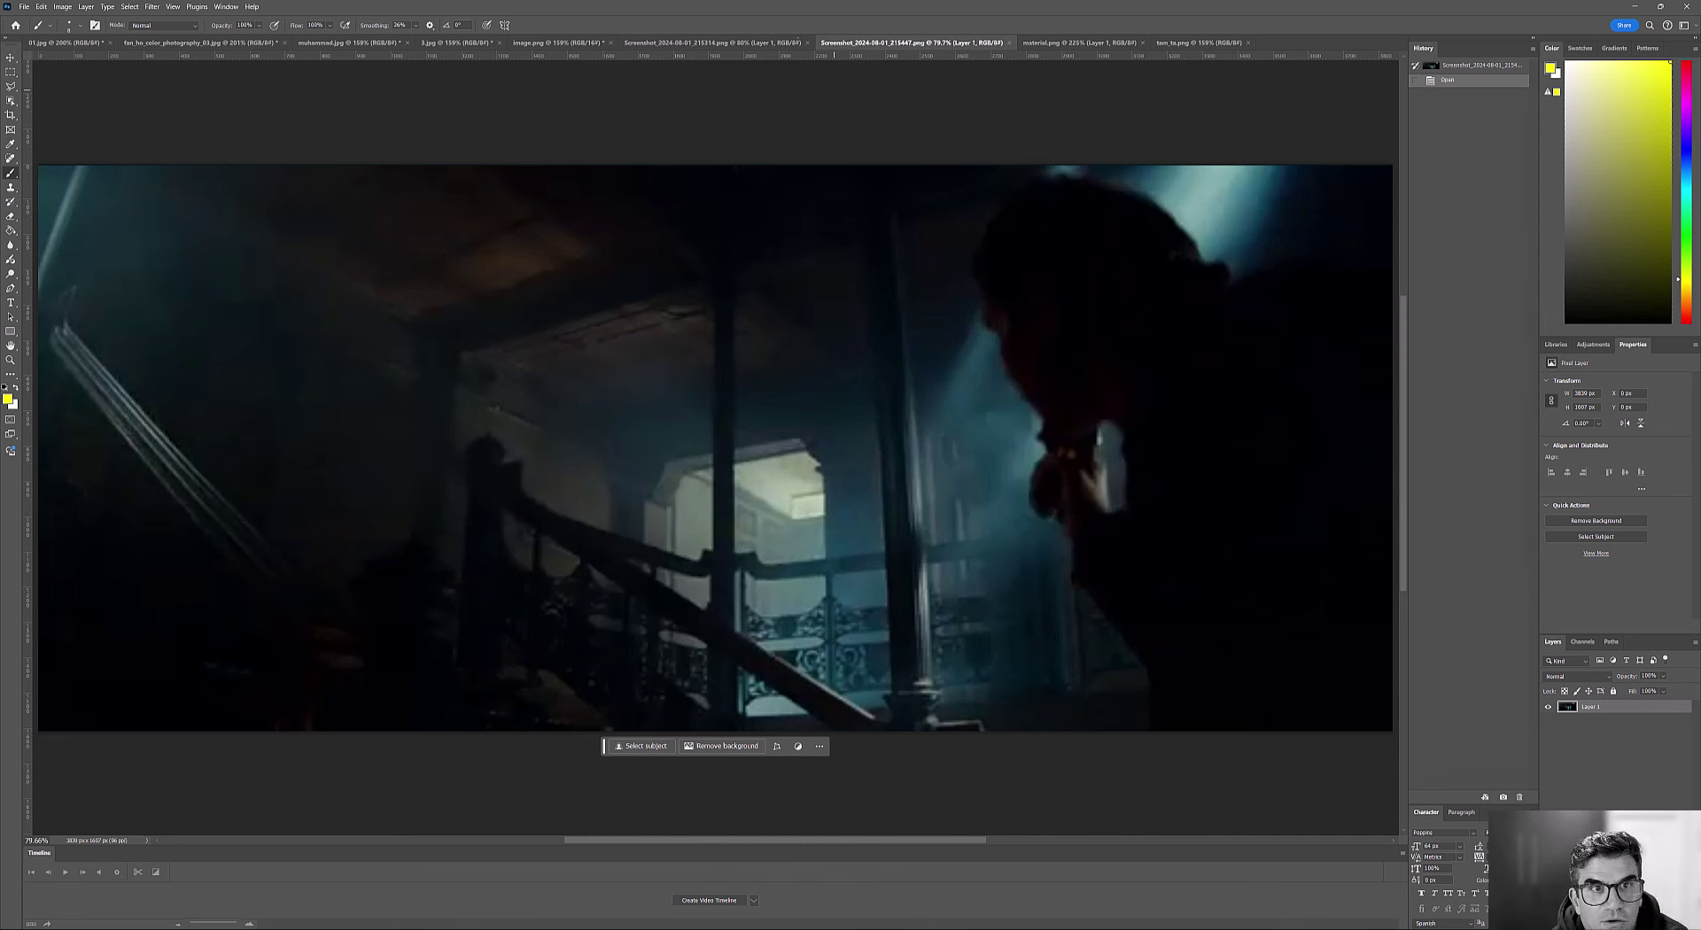
click(558, 43)
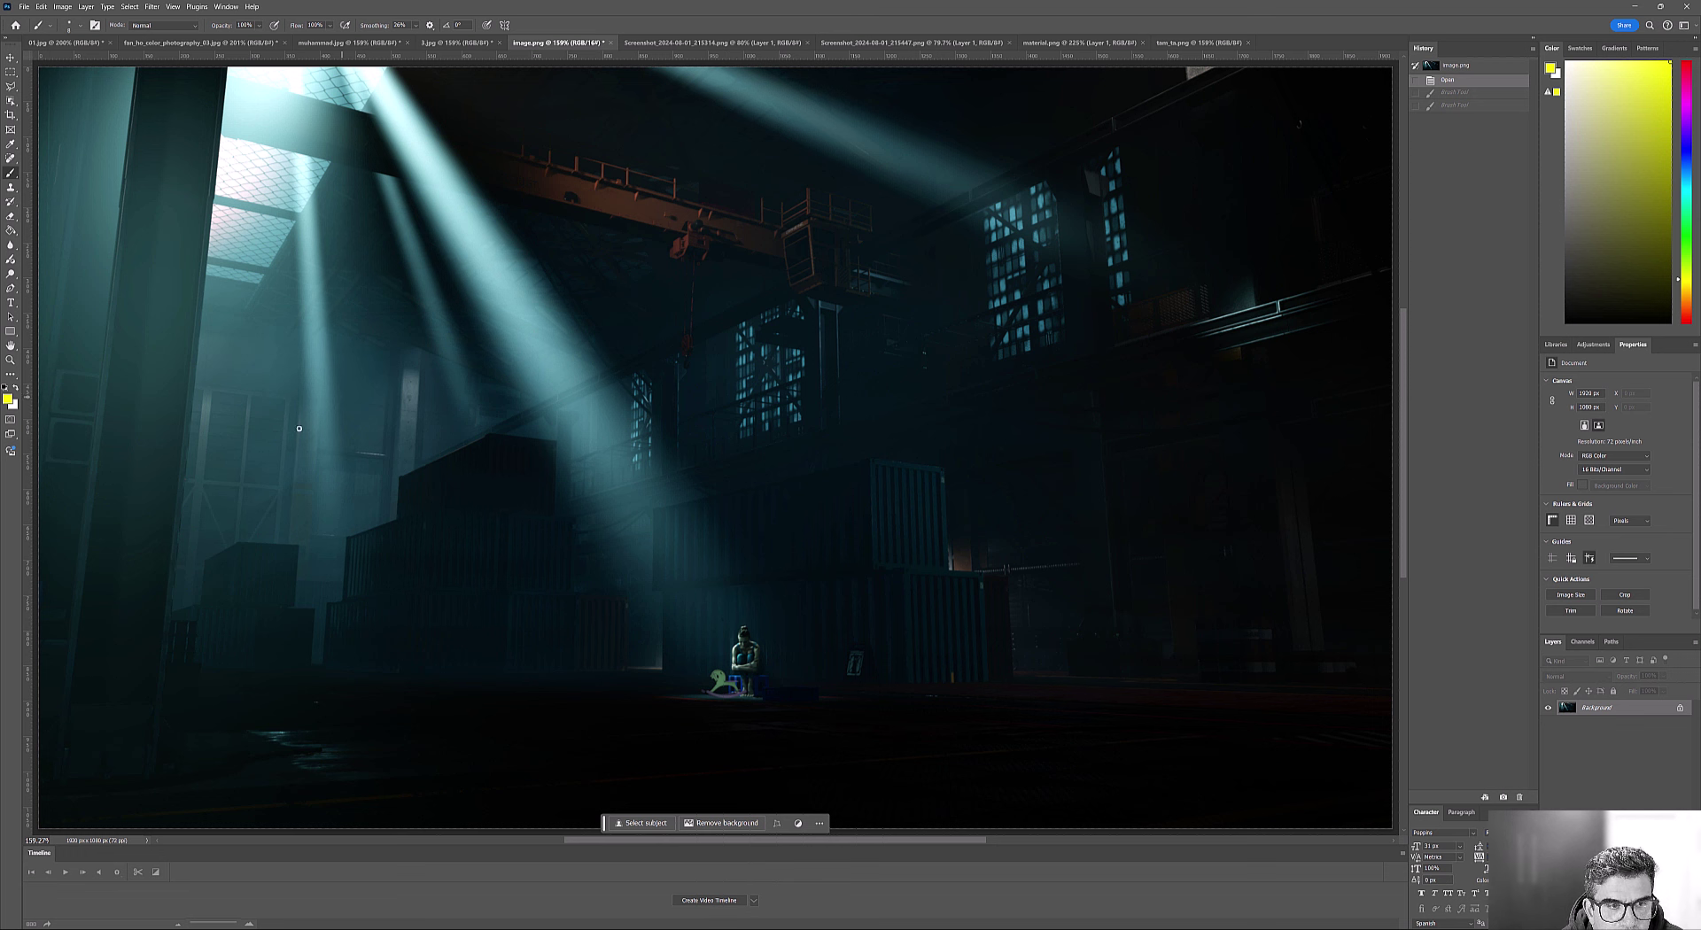
Hatch the haze beside the stacked containers in the warehouse render with four short yellow strokes.
drag(337, 381, 303, 399)
drag(337, 383, 264, 483)
drag(390, 388, 310, 519)
drag(368, 459, 346, 545)
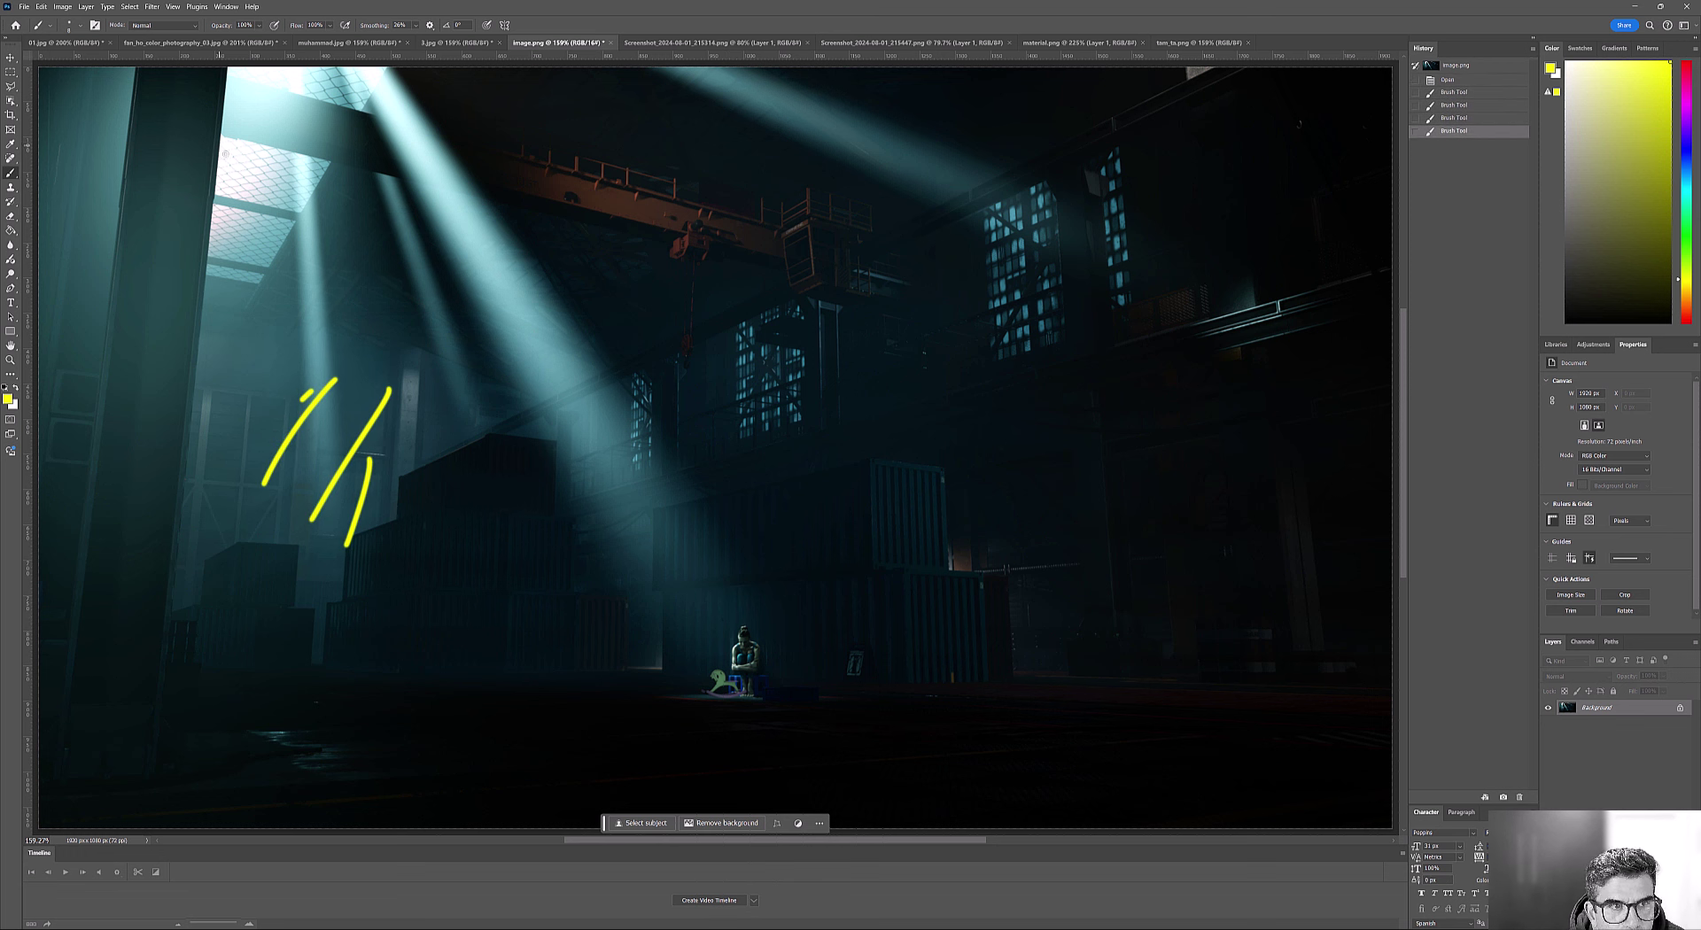
Outline the main light beam from the skylight to the floor, trace the seated figure in yellow, and undo both outlines.
mouse_move(229, 167)
mouse_down()
mouse_move(393, 344)
mouse_move(626, 655)
mouse_move(661, 683)
mouse_move(840, 685)
mouse_move(838, 654)
mouse_move(390, 66)
mouse_up()
mouse_move(748, 642)
mouse_down()
mouse_move(759, 626)
mouse_move(729, 638)
mouse_move(707, 696)
mouse_move(771, 695)
mouse_move(760, 635)
mouse_up()
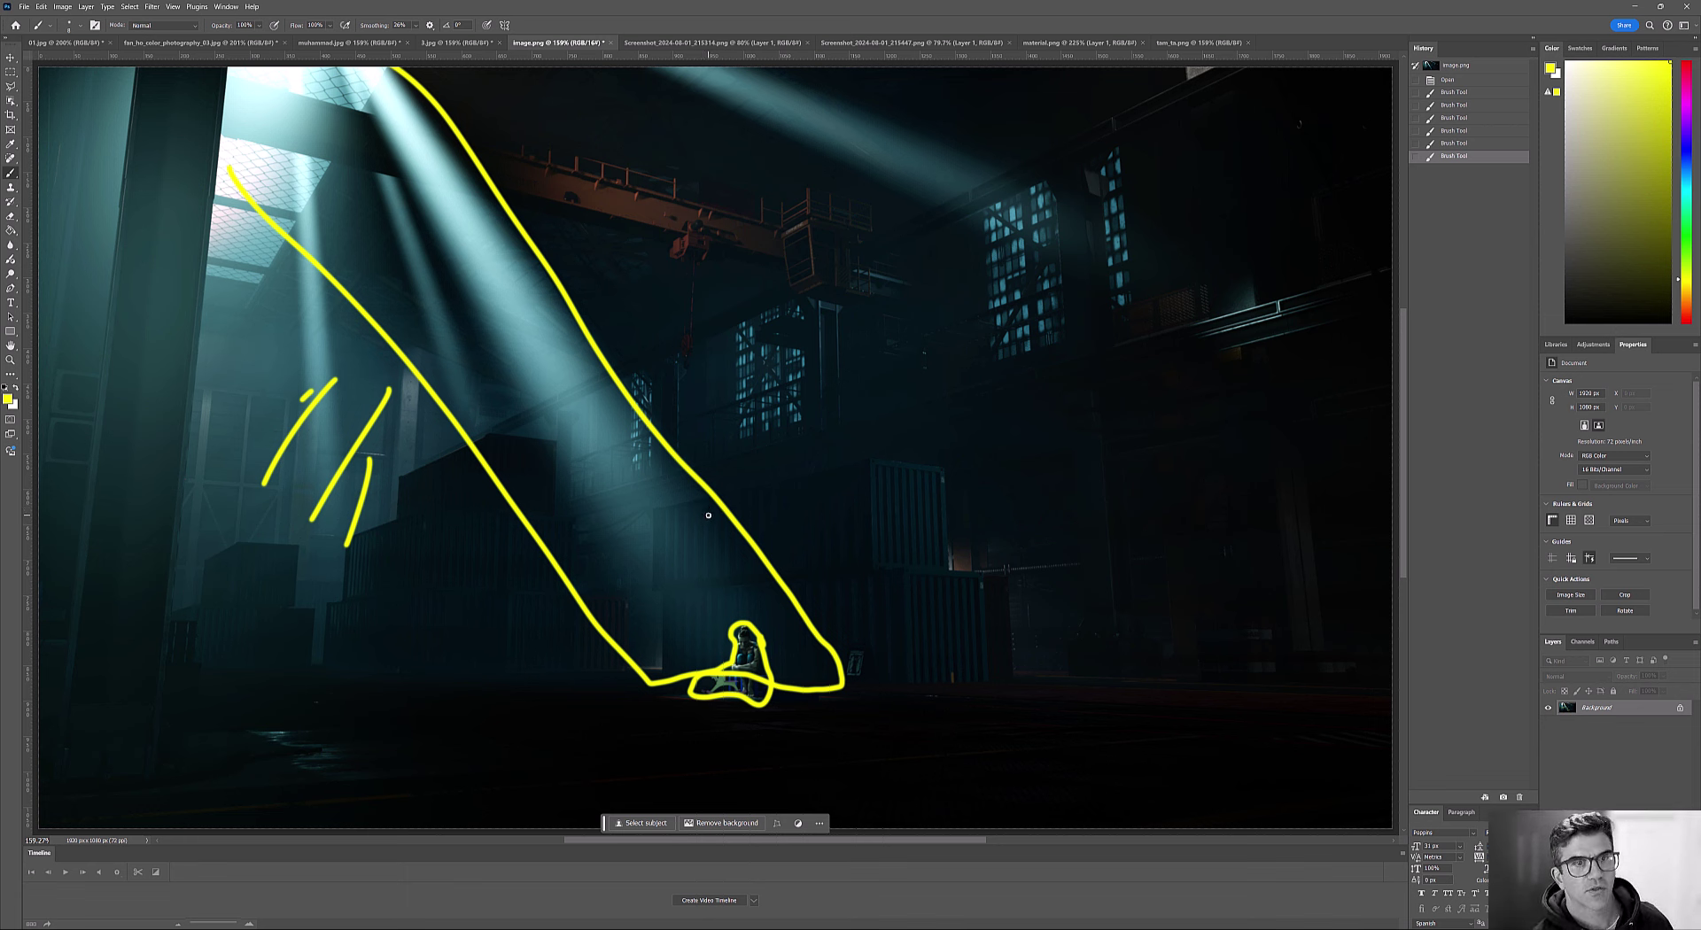
key(ctrl+z)
key(ctrl+z)
key(ctrl+z)
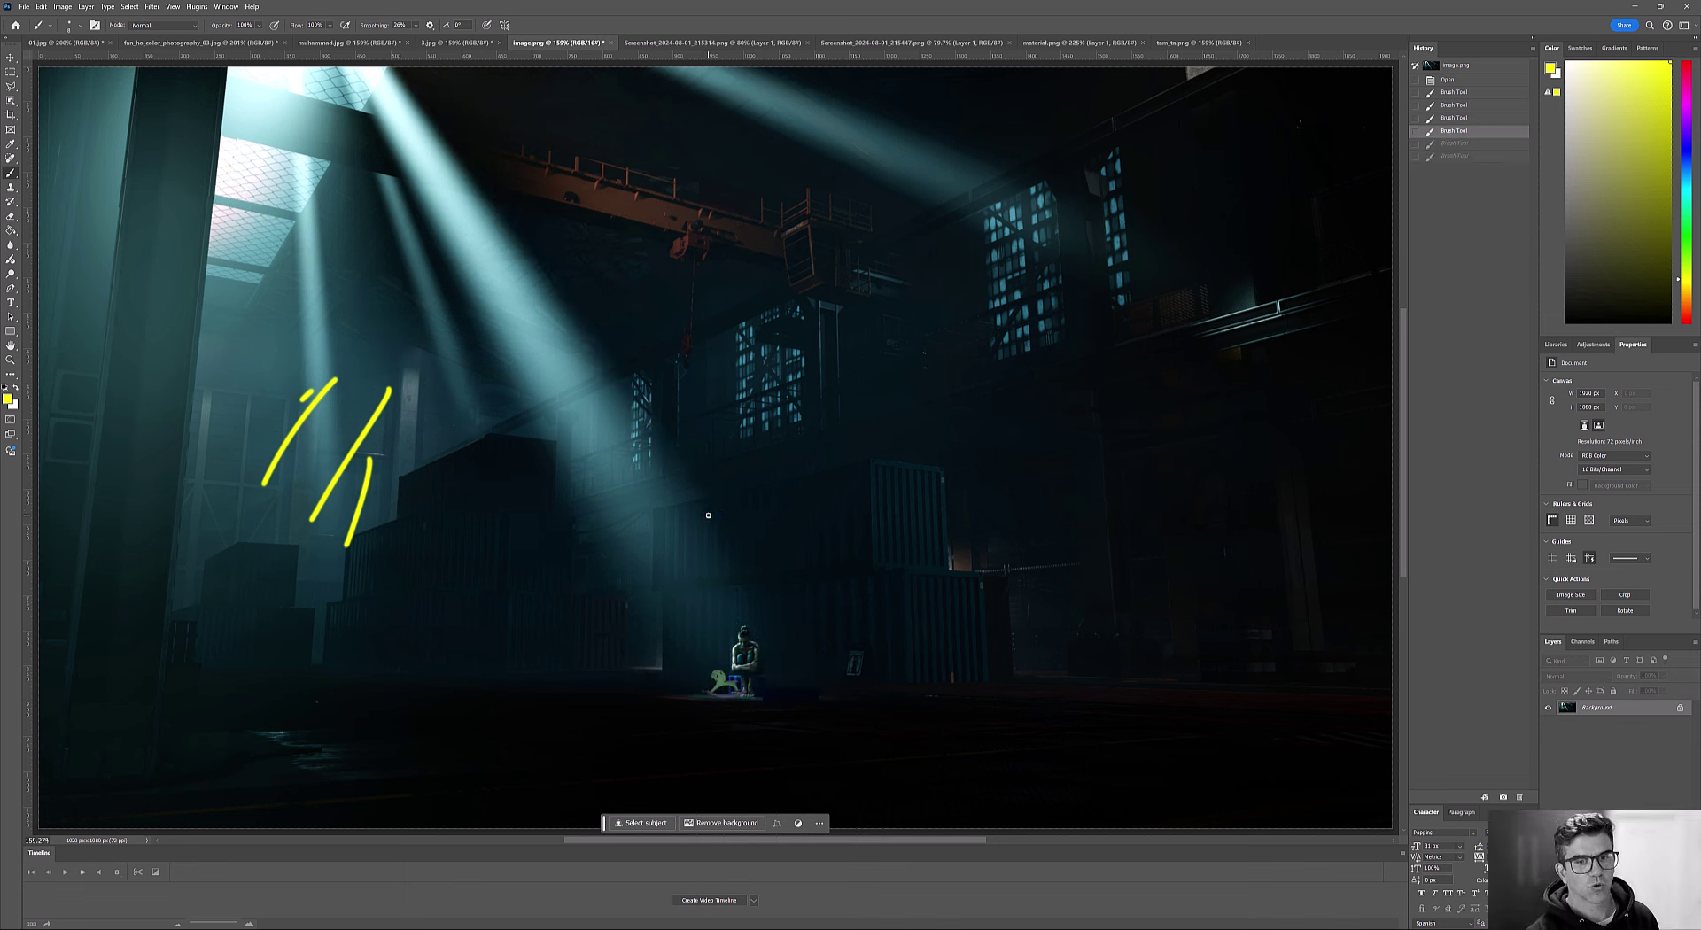
Undo the yellow hatch strokes over the haze beside the stacked containers.
key(ctrl+z)
key(ctrl+z)
key(ctrl+z)
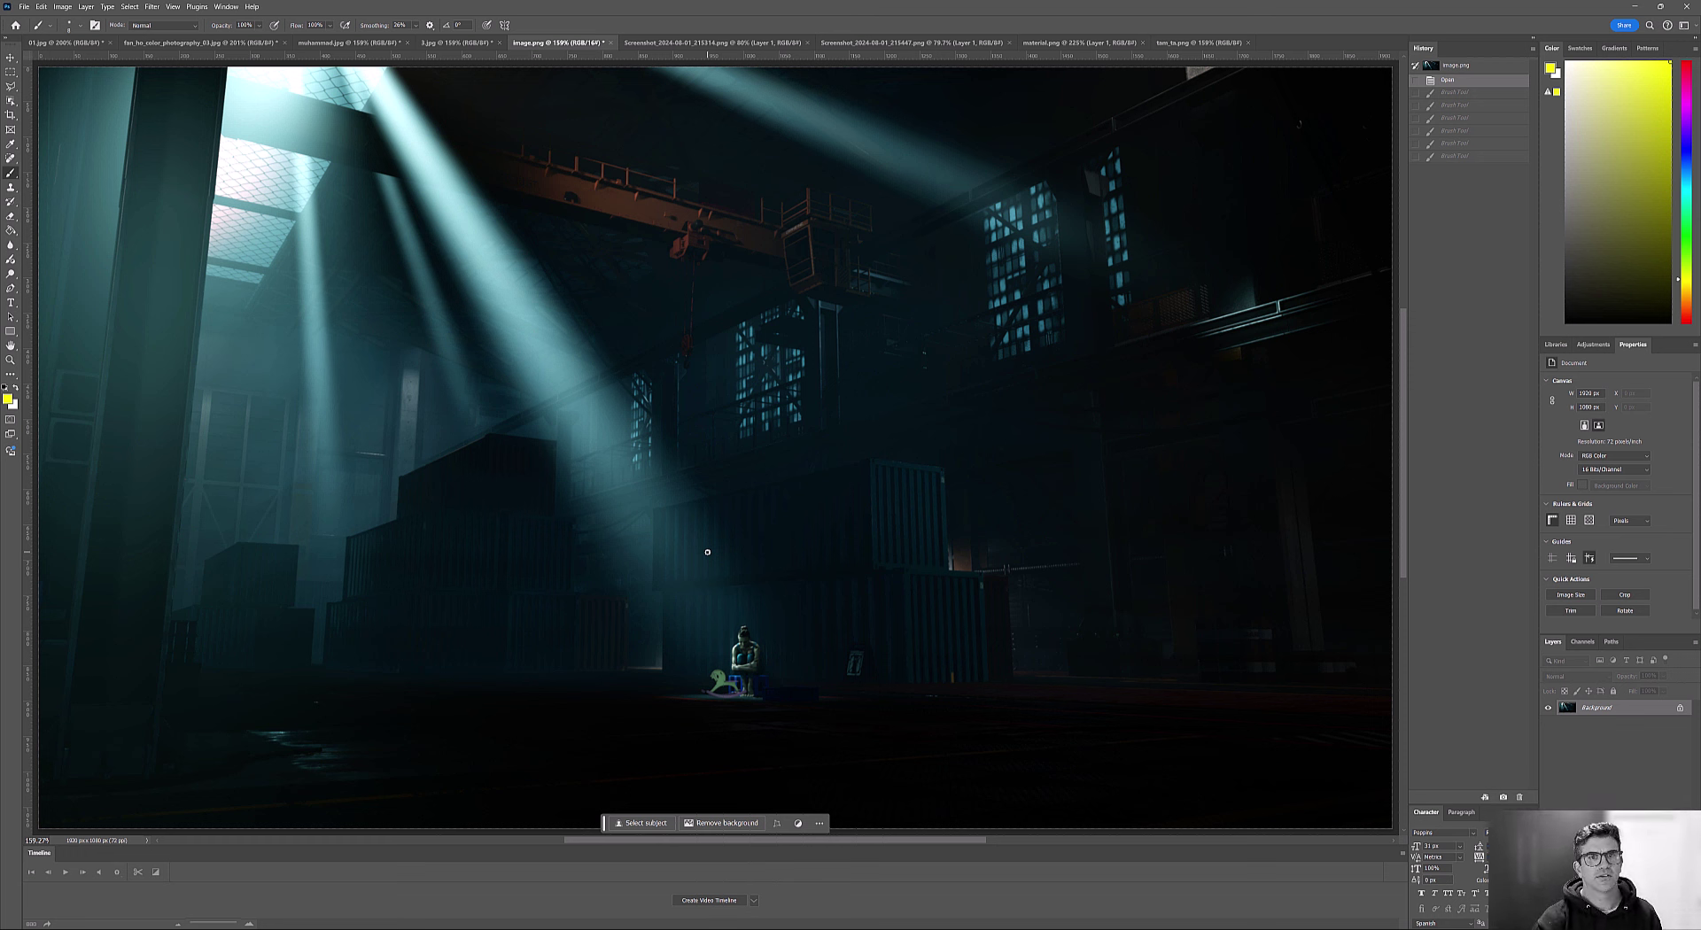
Circle the orange overhead crane in the warehouse render with a yellow brush outline, and undo it.
mouse_move(752, 188)
mouse_down()
mouse_move(456, 161)
mouse_move(798, 340)
mouse_move(858, 212)
mouse_move(824, 176)
mouse_up()
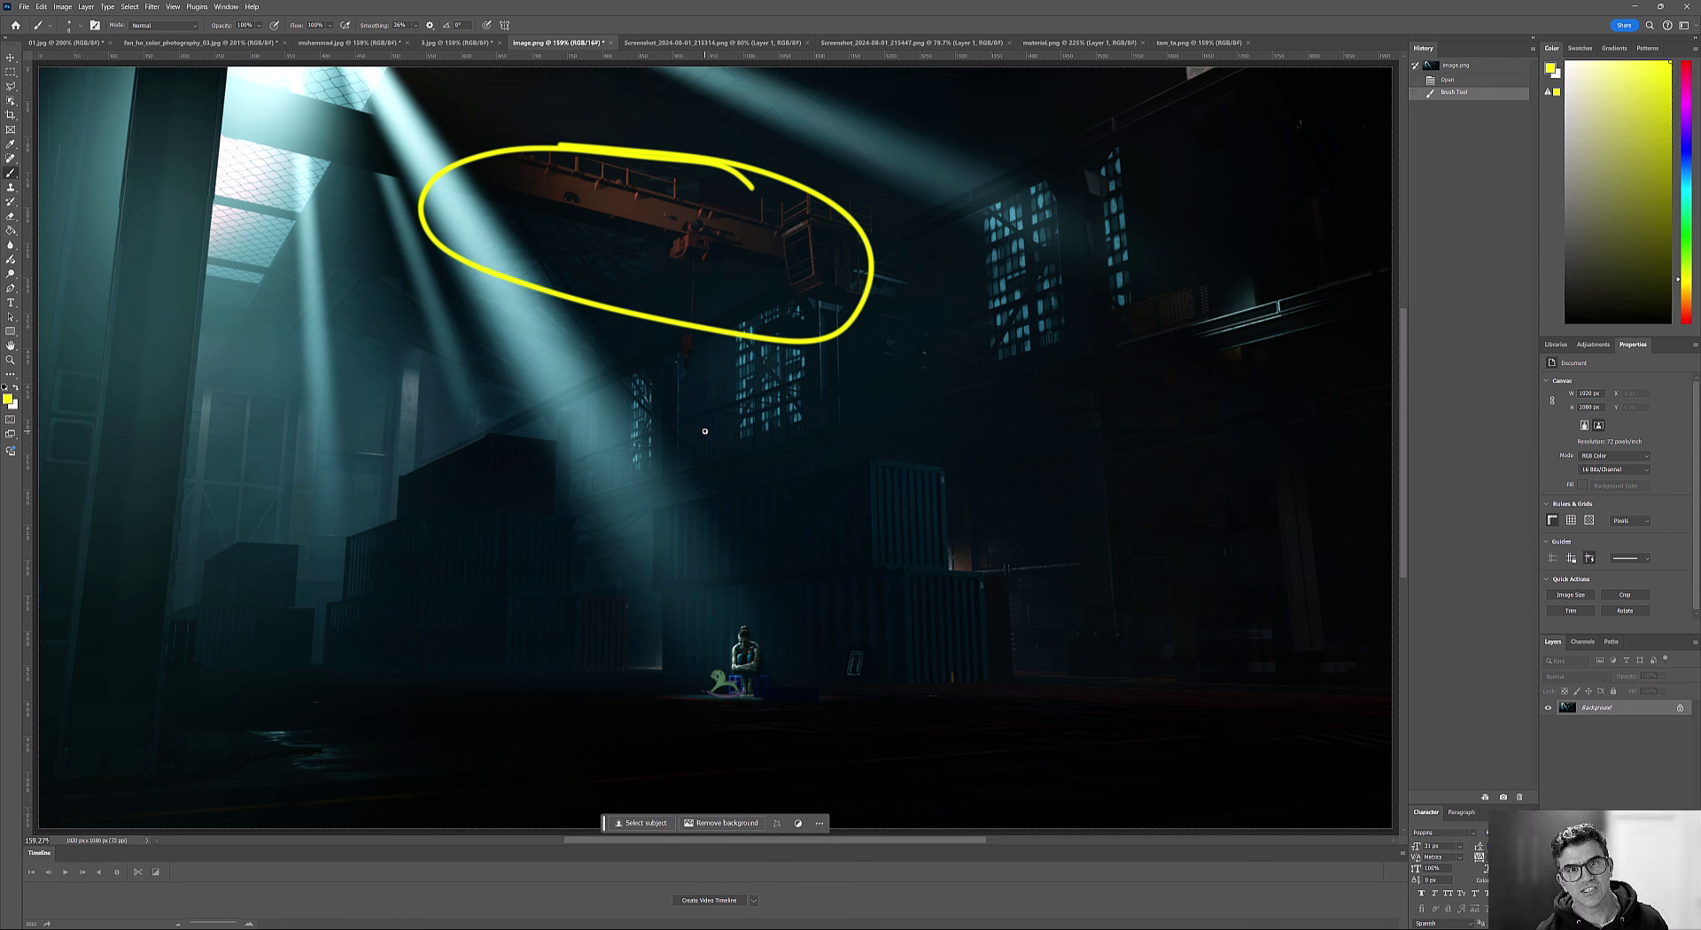
key(ctrl+z)
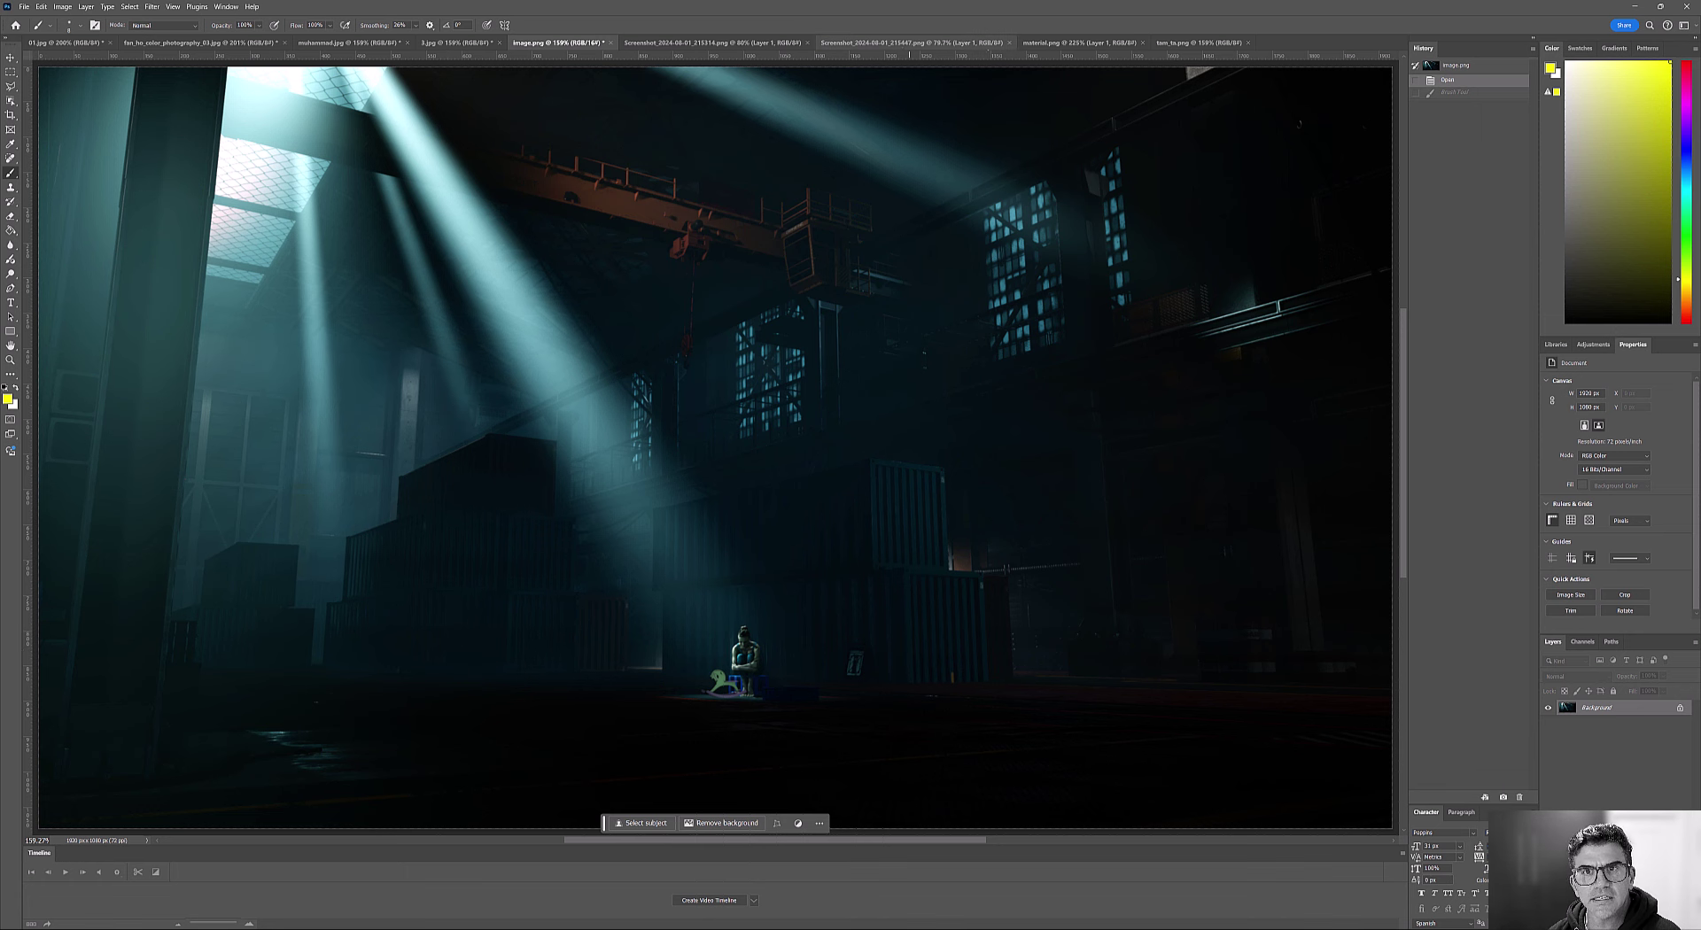
View the rabbit-eared character render in material.png, and bring up the Spider-Man night street render at 100% zoom.
click(1080, 42)
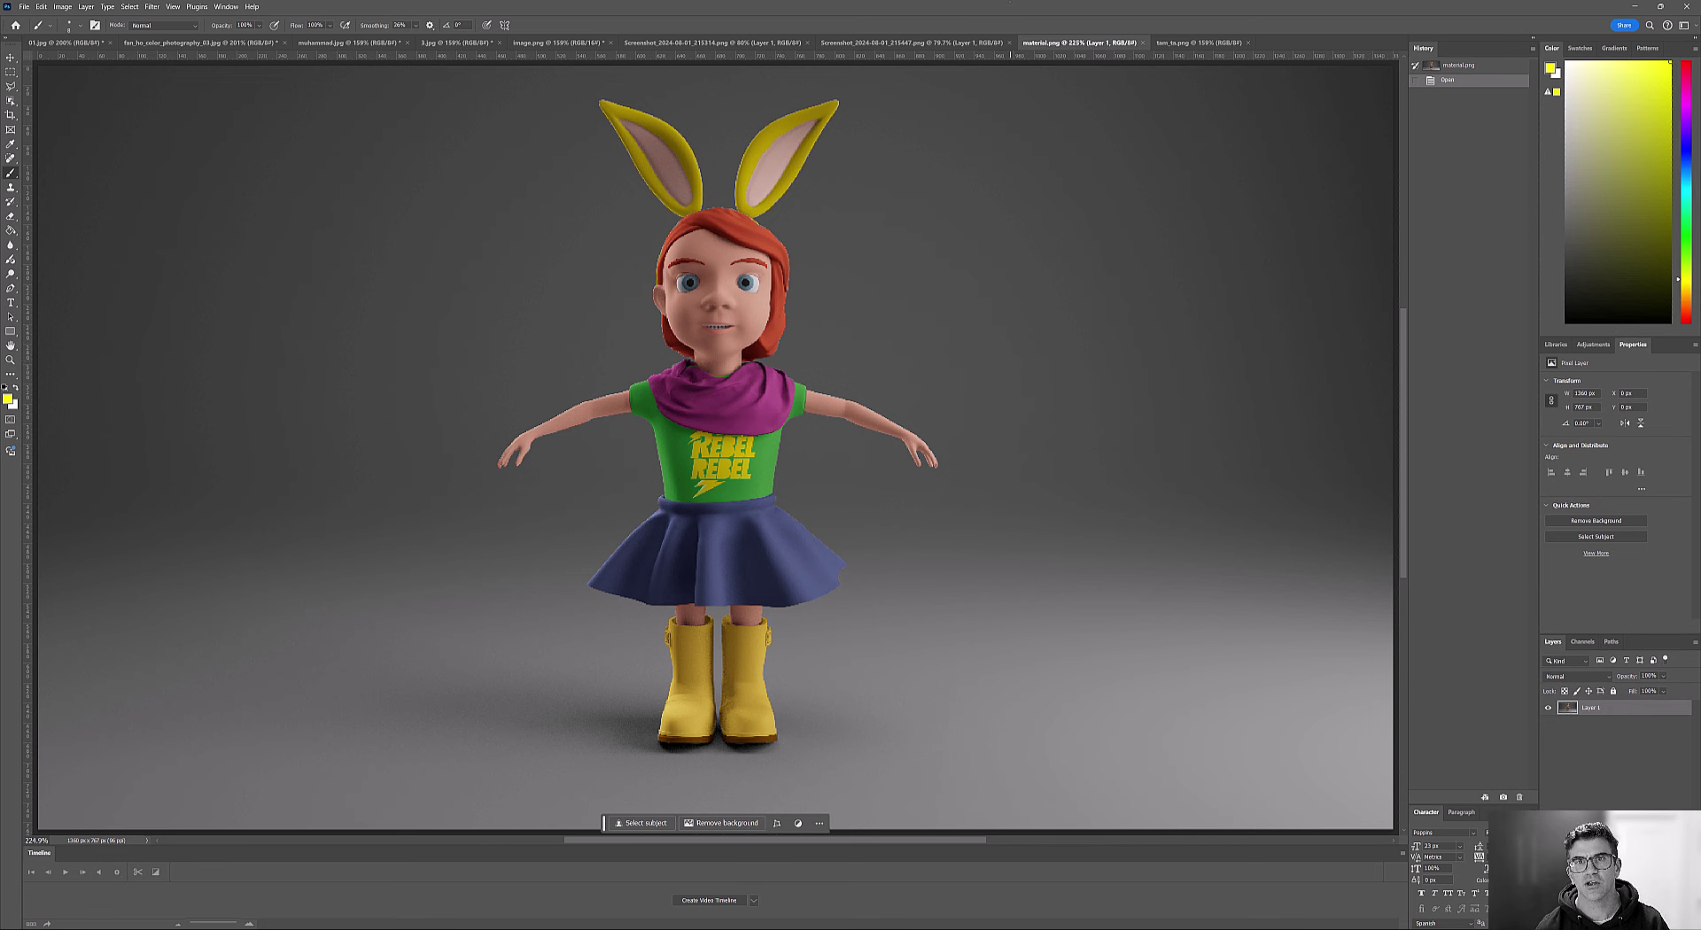
key(ctrl+Tab)
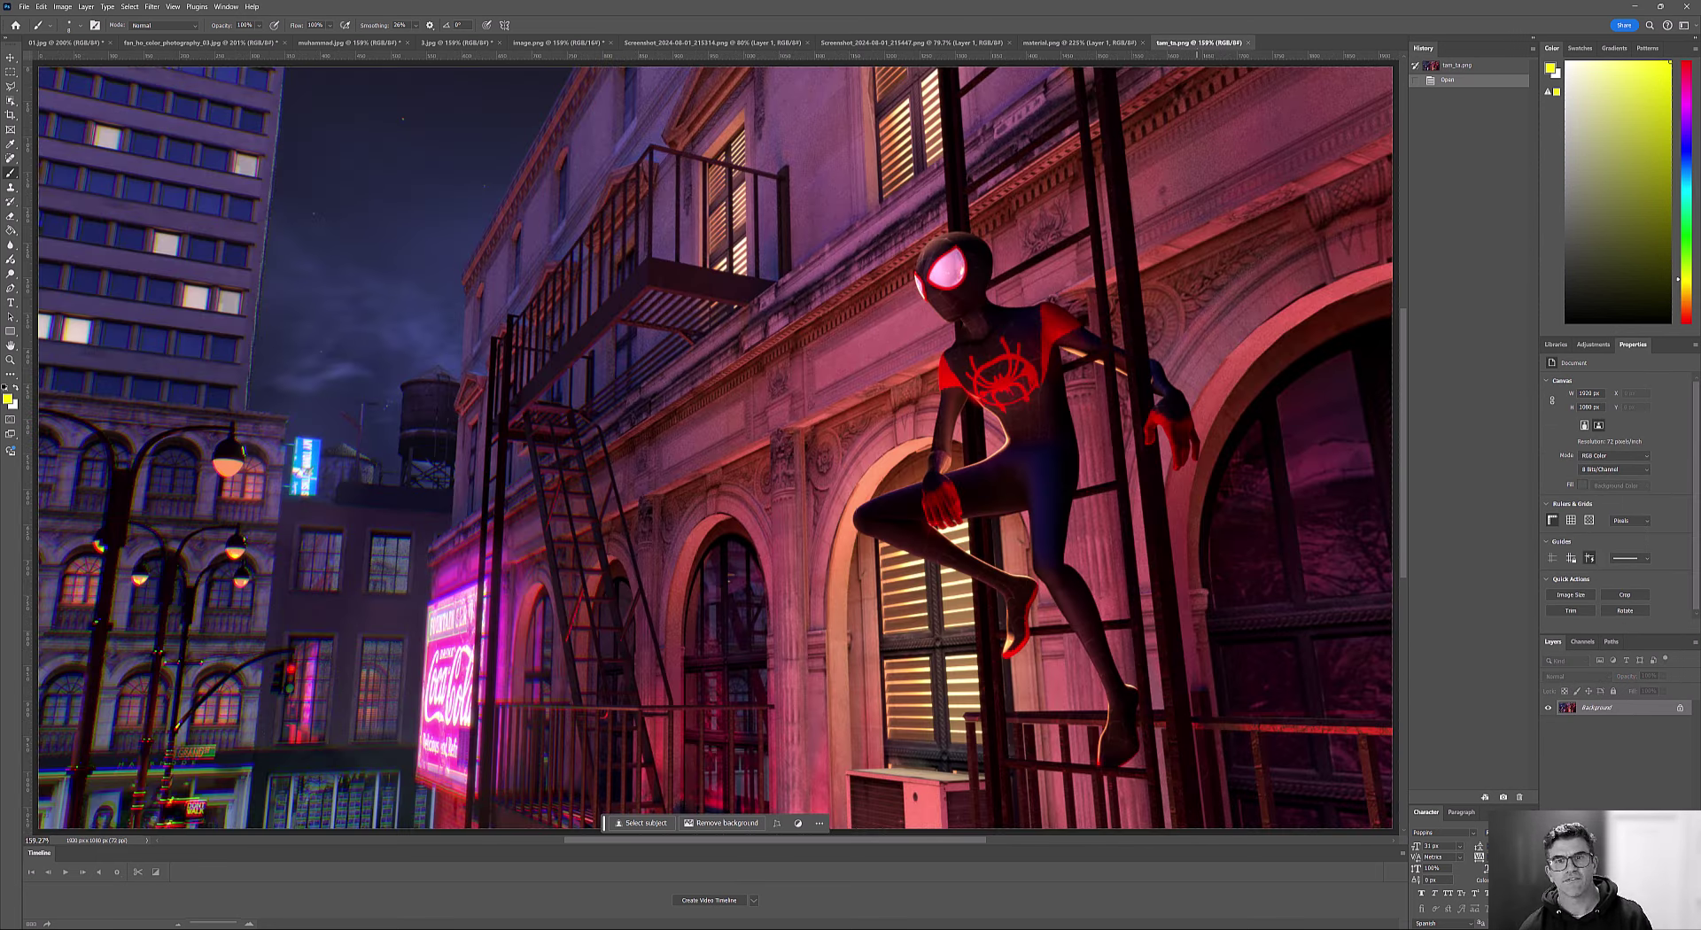
key(ctrl+1)
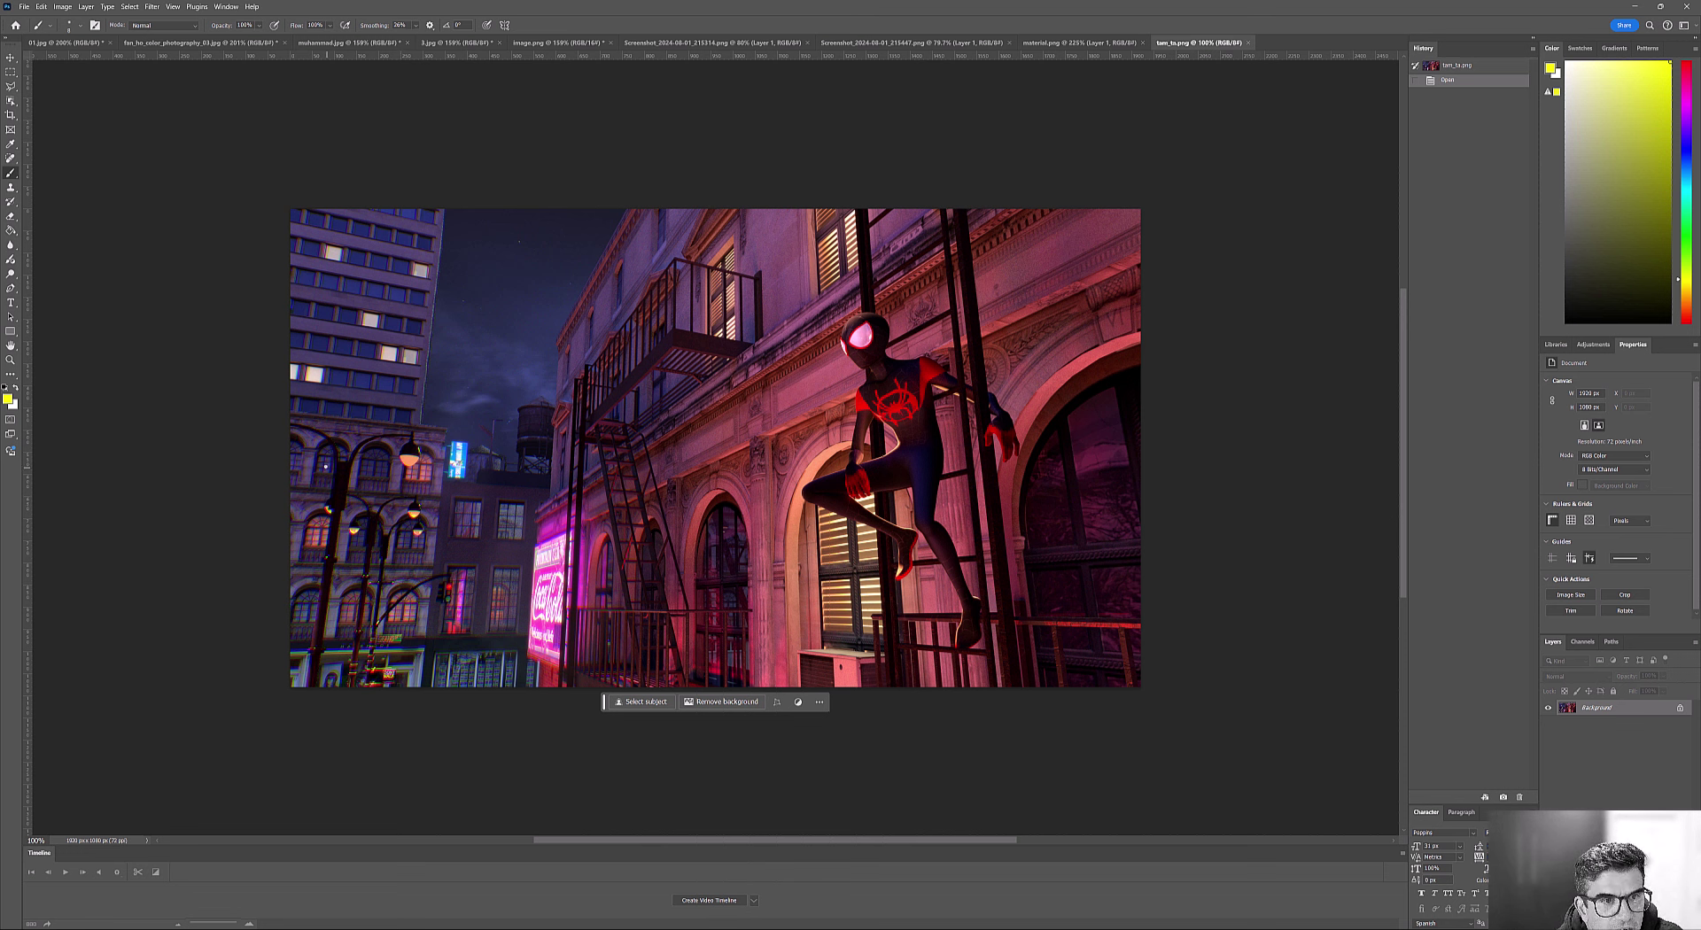
Hatch the background street and lamps with diagonal yellow strokes, and draw a large yellow loop around Spider-Man.
drag(299, 490, 372, 431)
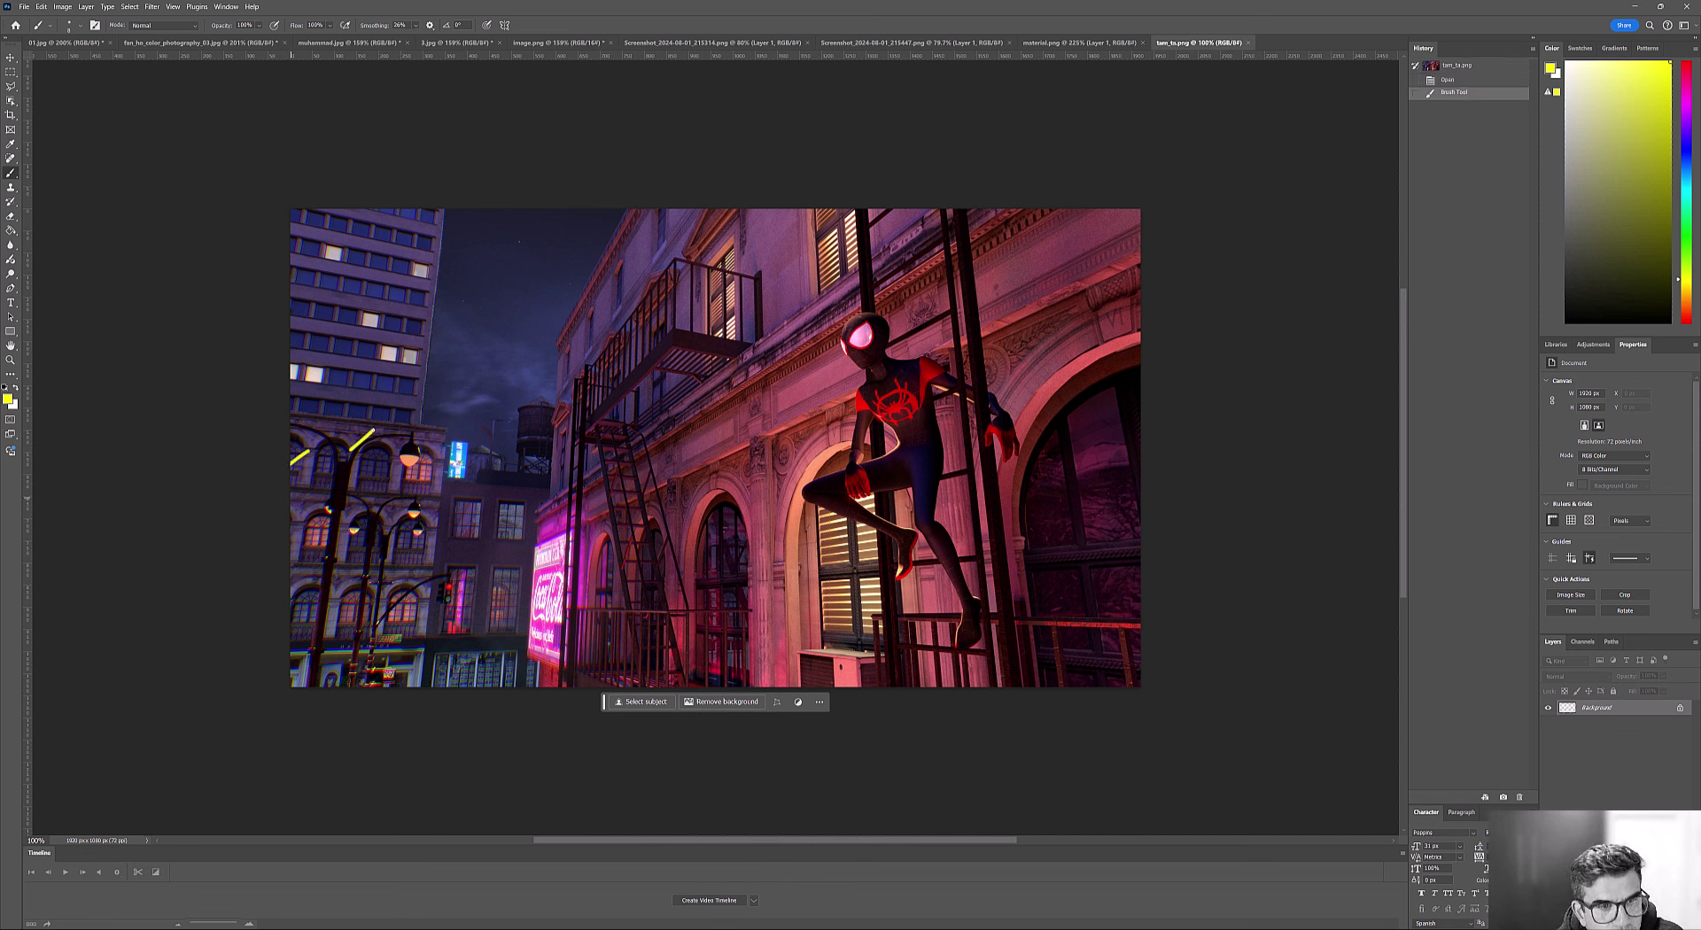
drag(290, 554, 392, 443)
drag(339, 567, 431, 470)
drag(407, 607, 512, 481)
drag(436, 620, 529, 483)
drag(448, 682, 526, 532)
drag(1050, 261, 784, 687)
drag(971, 275, 1000, 686)
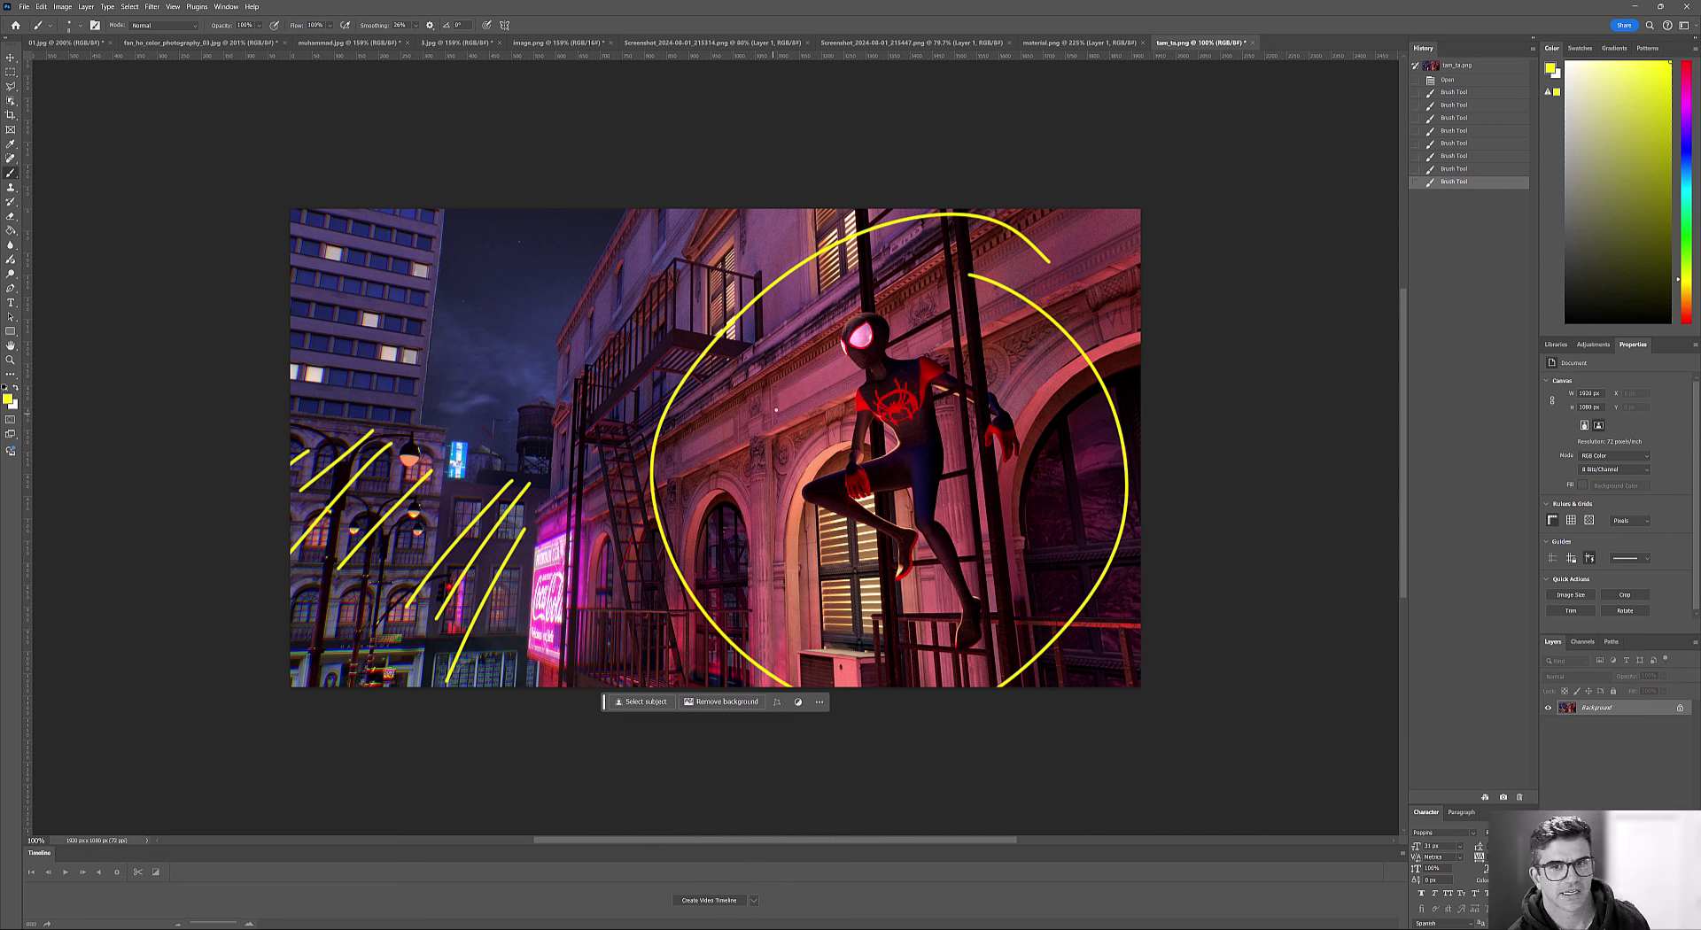
Undo the yellow loop around Spider-Man and the hatch strokes over the background street.
key(ctrl+z)
key(ctrl+z)
key(ctrl+z)
key(ctrl+z)
key(ctrl+z)
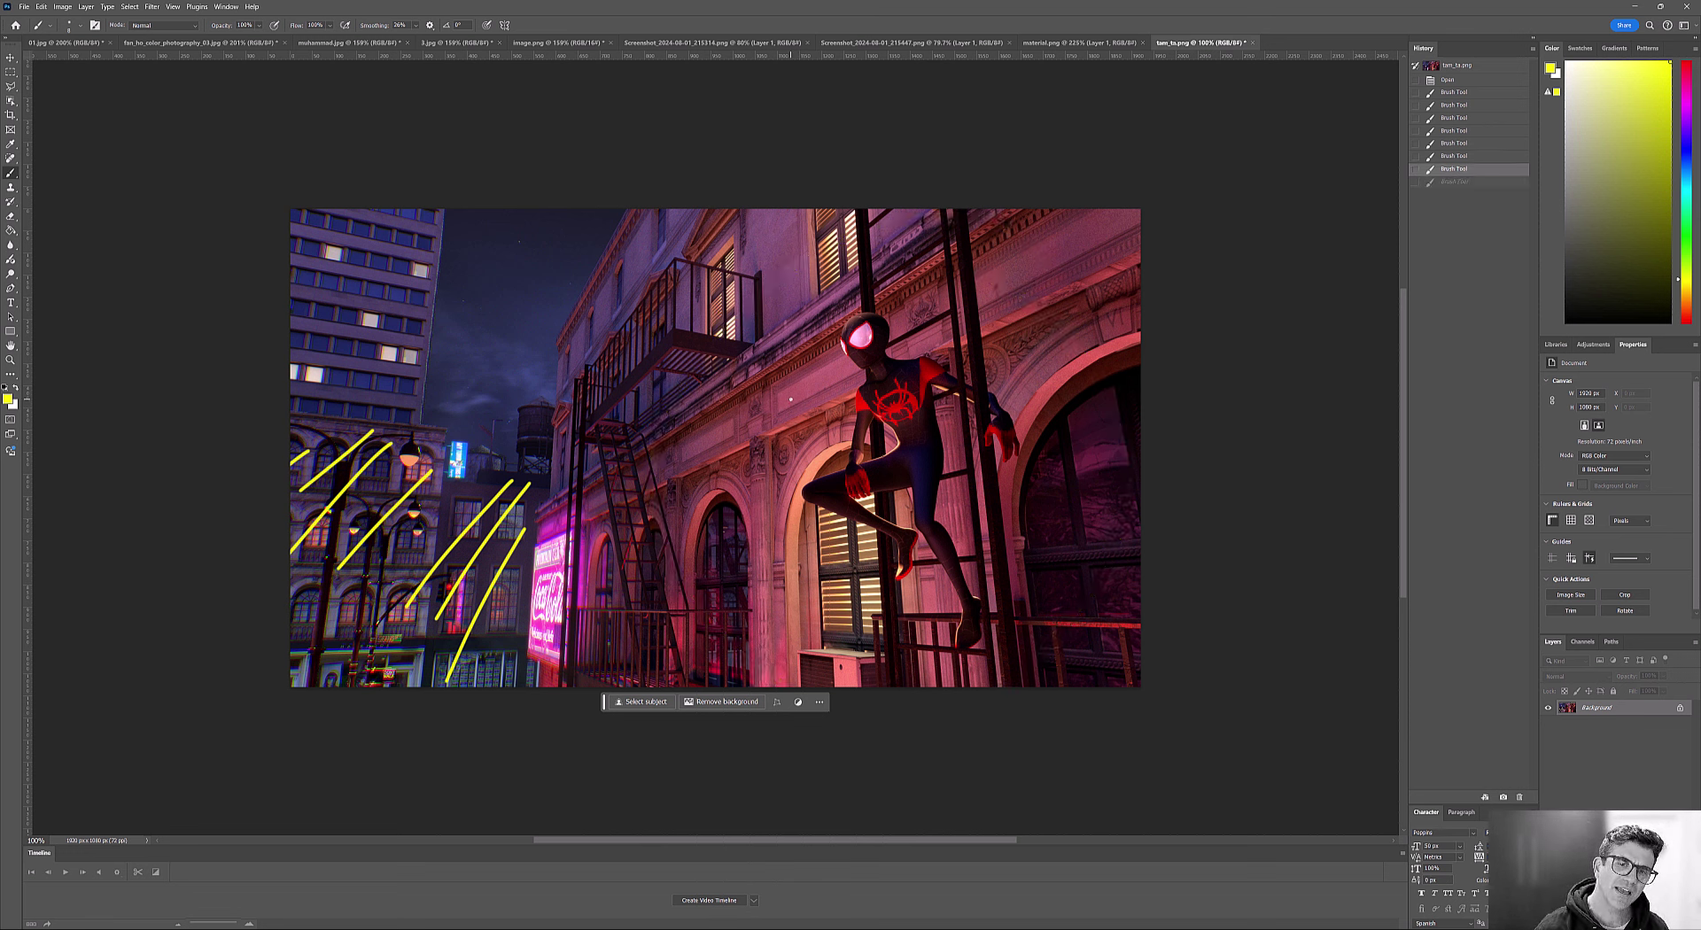
key(ctrl+z)
key(ctrl+z)
key(ctrl+z)
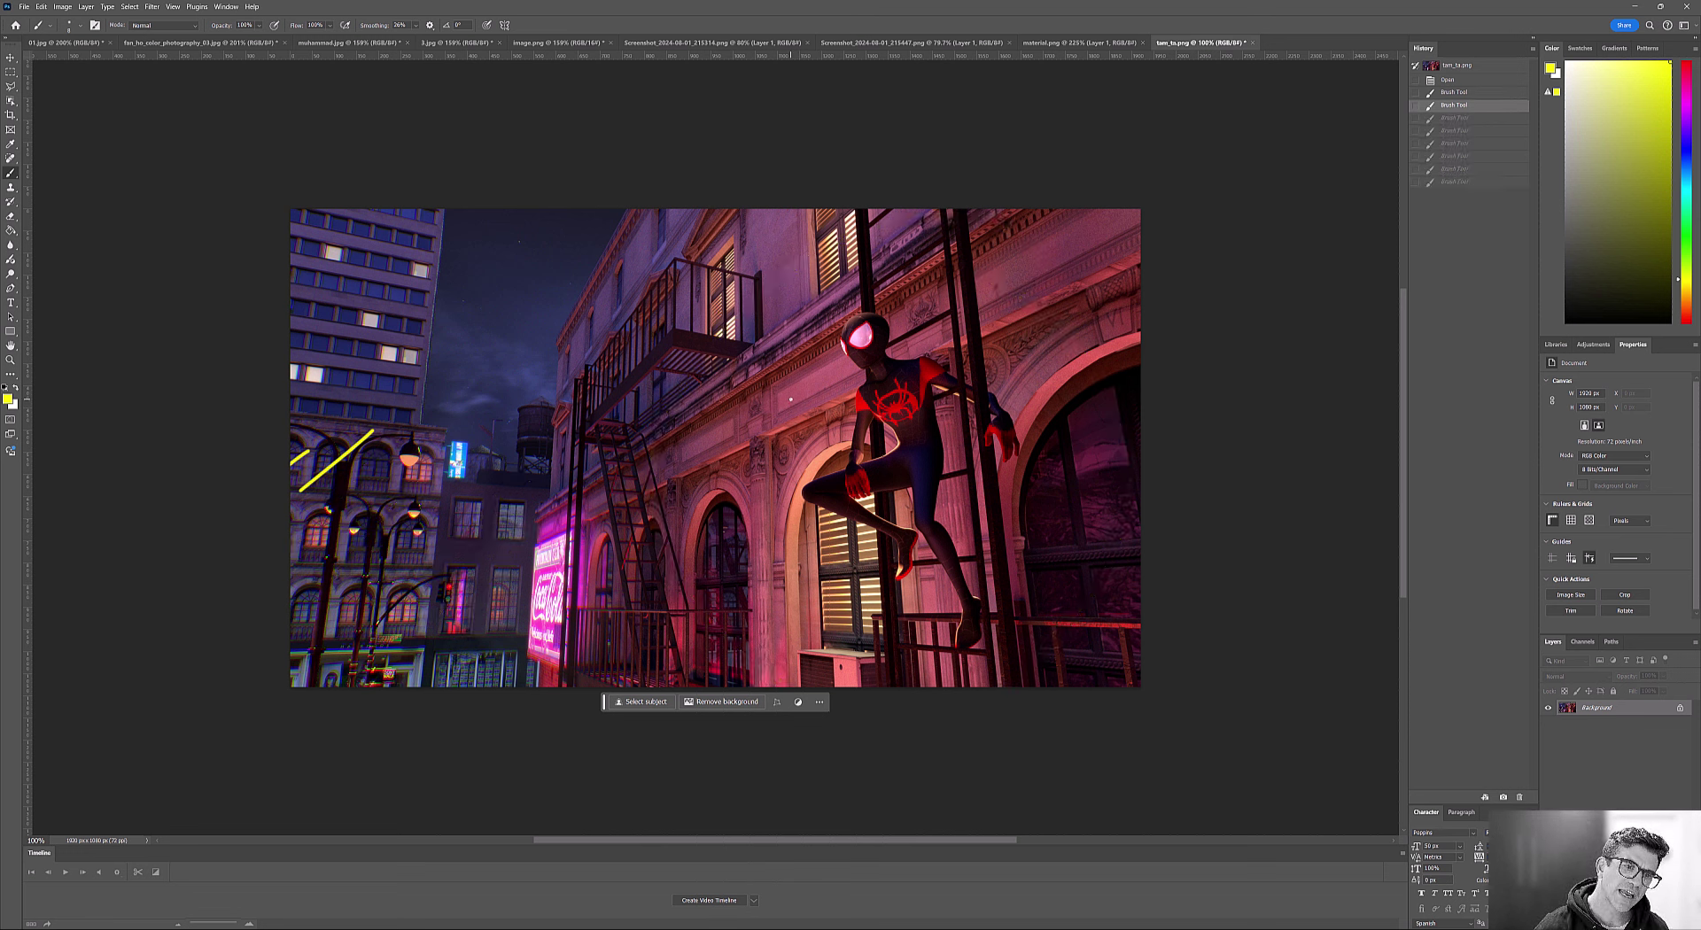